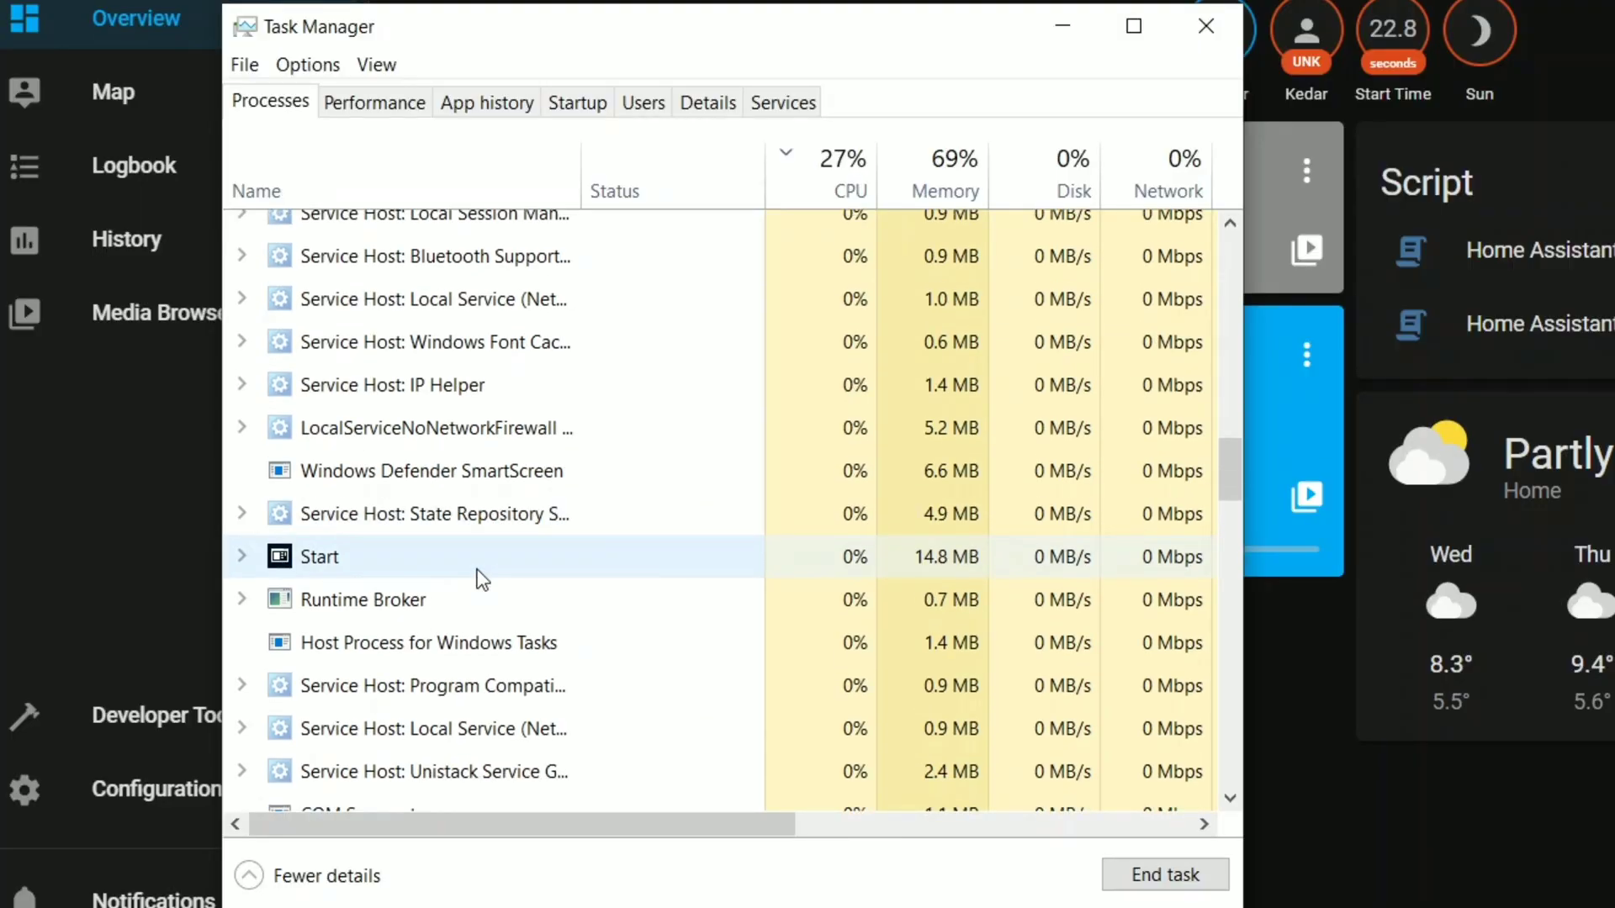
- Locate and select the hass (32 bit) process in Task Manager's Processes list
{"action": "scroll", "coordinate": [606, 580], "scroll_direction": "down", "scroll_amount": 9}
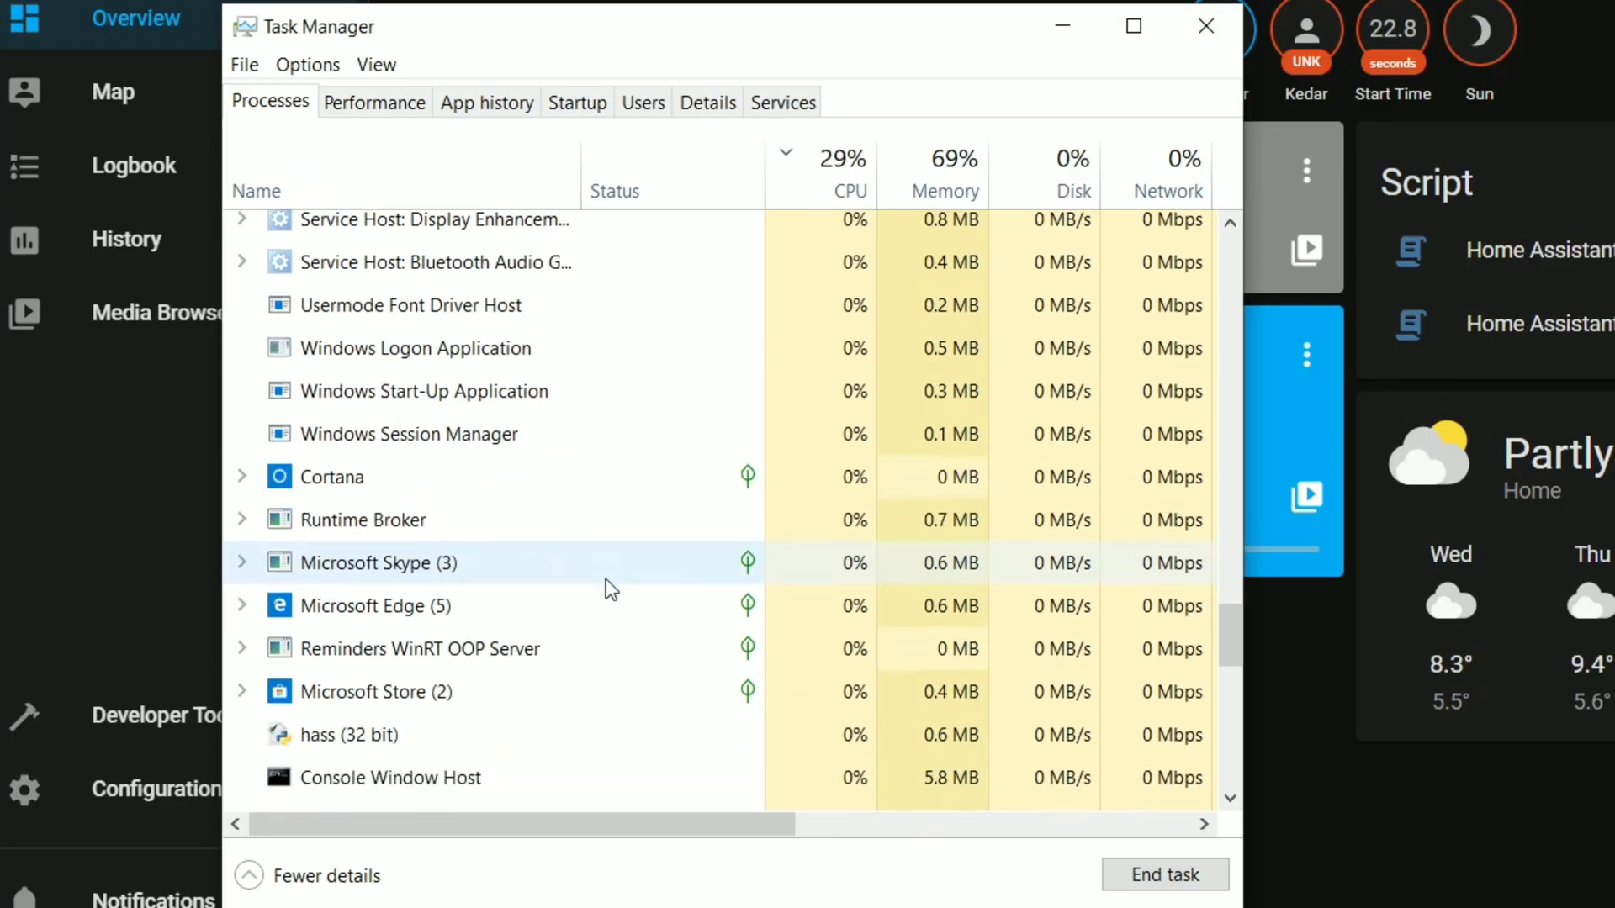
{"action": "scroll", "coordinate": [605, 579], "scroll_direction": "down", "scroll_amount": 1}
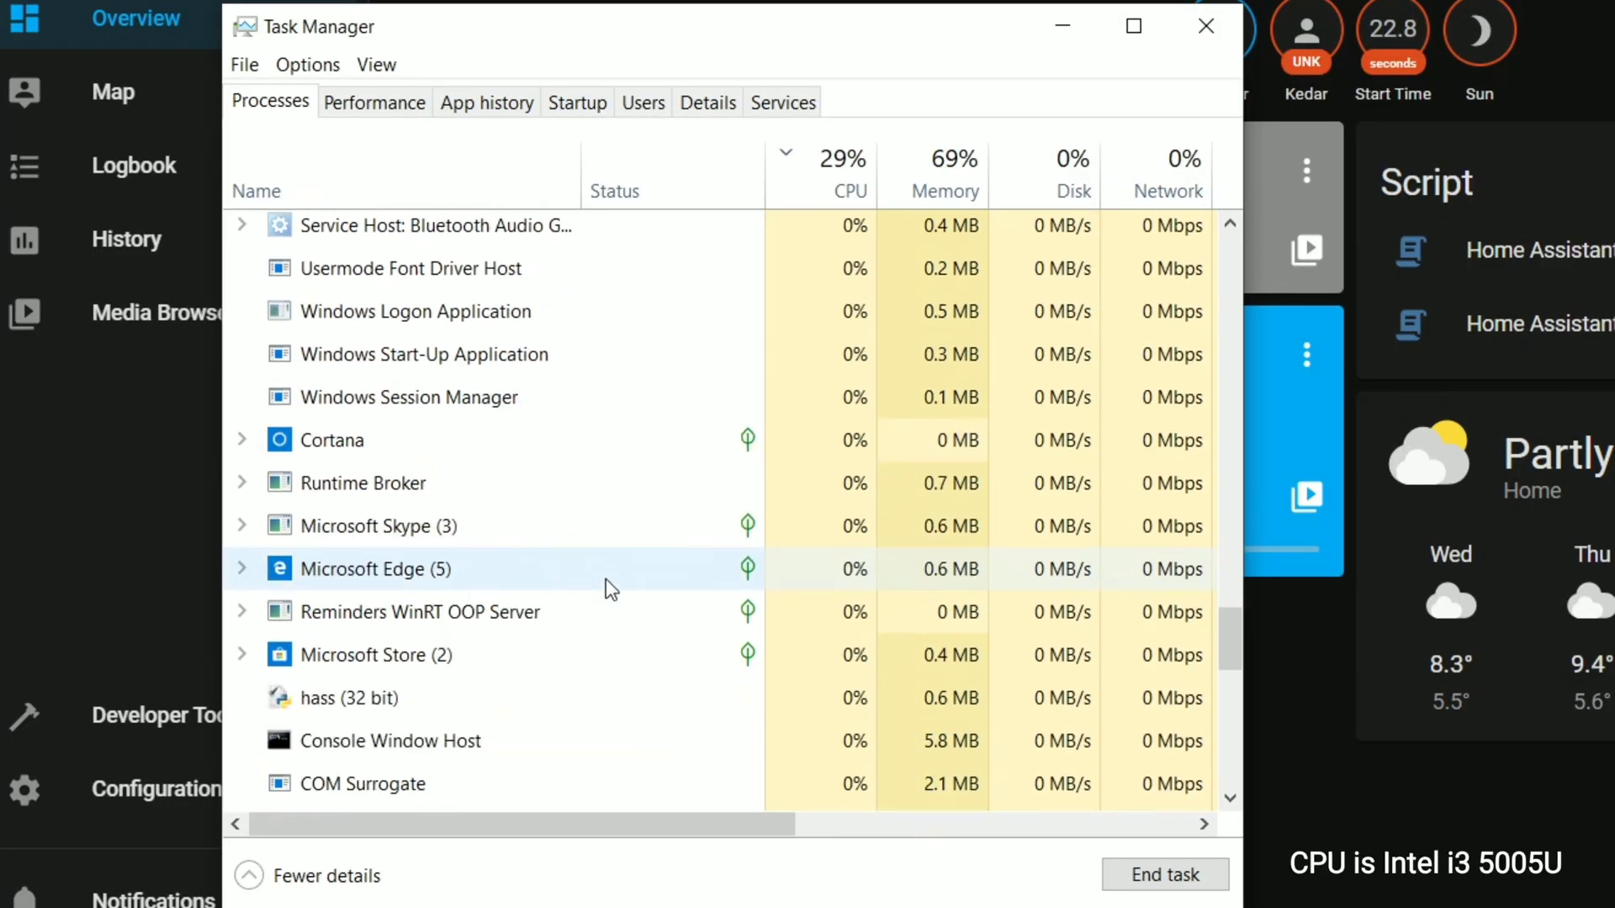
{"action": "left_click", "coordinate": [725, 782]}
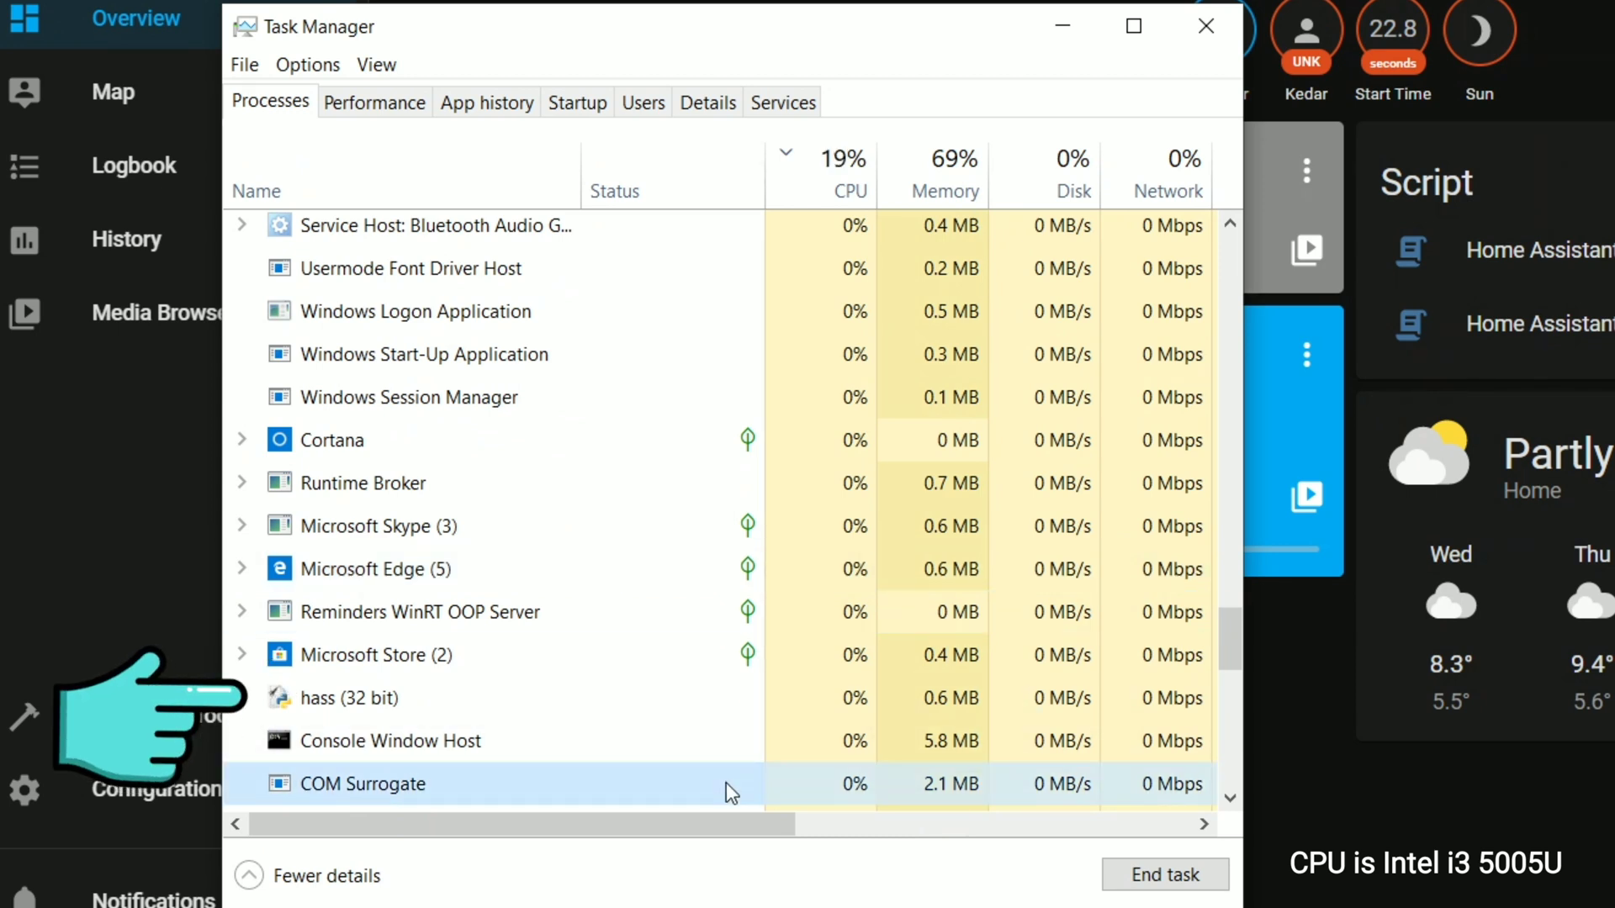
{"action": "left_click", "coordinate": [683, 734]}
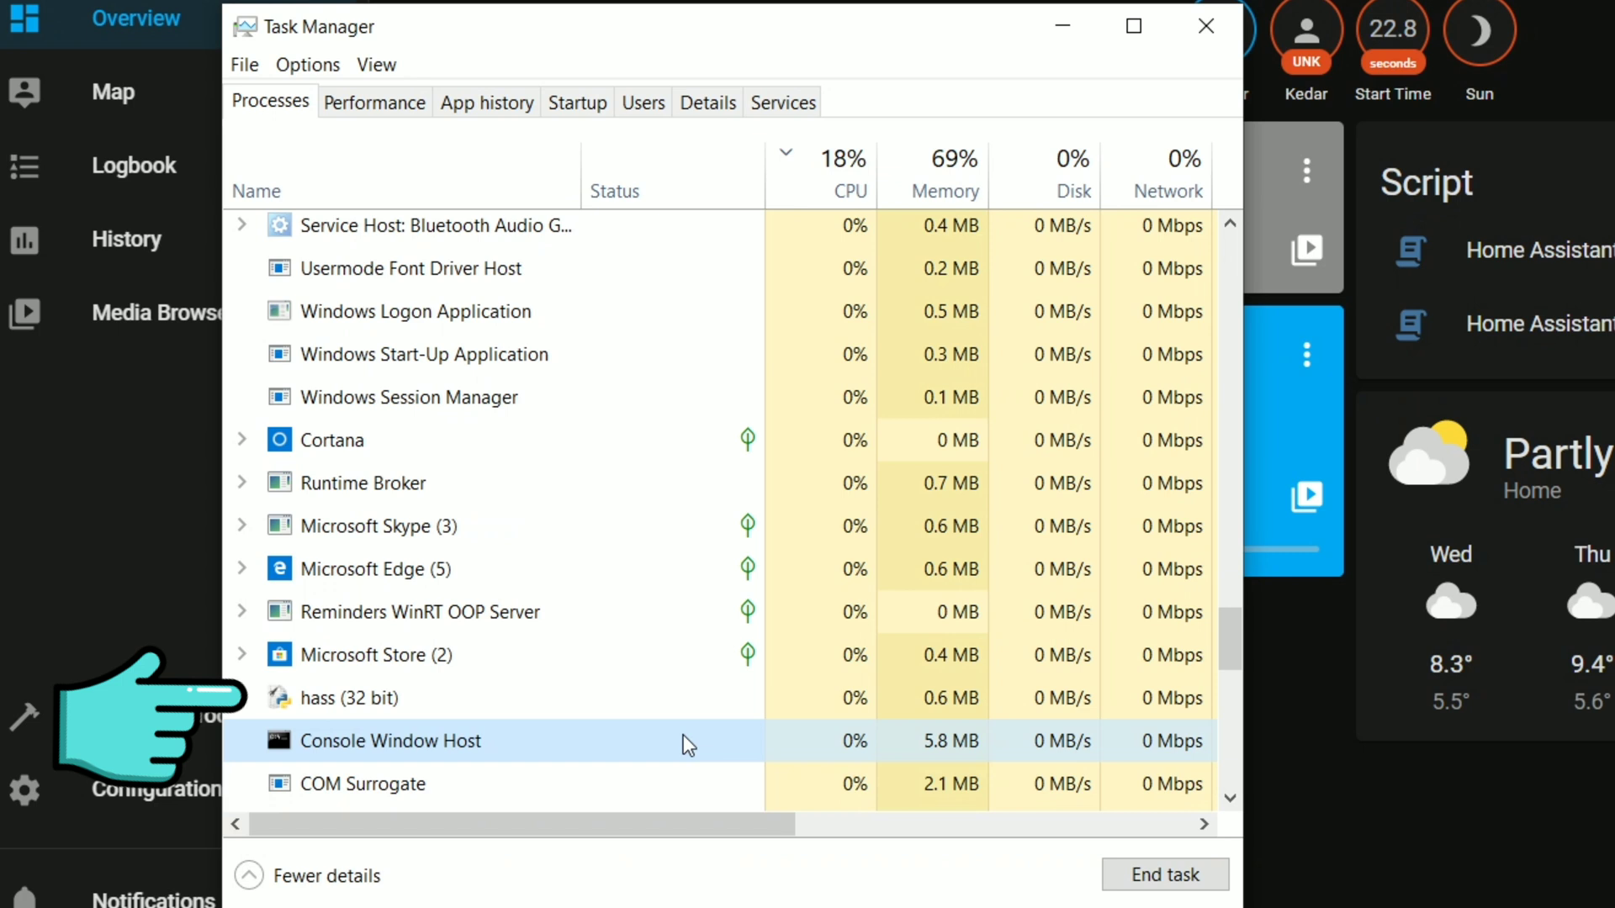
{"action": "left_click", "coordinate": [646, 697]}
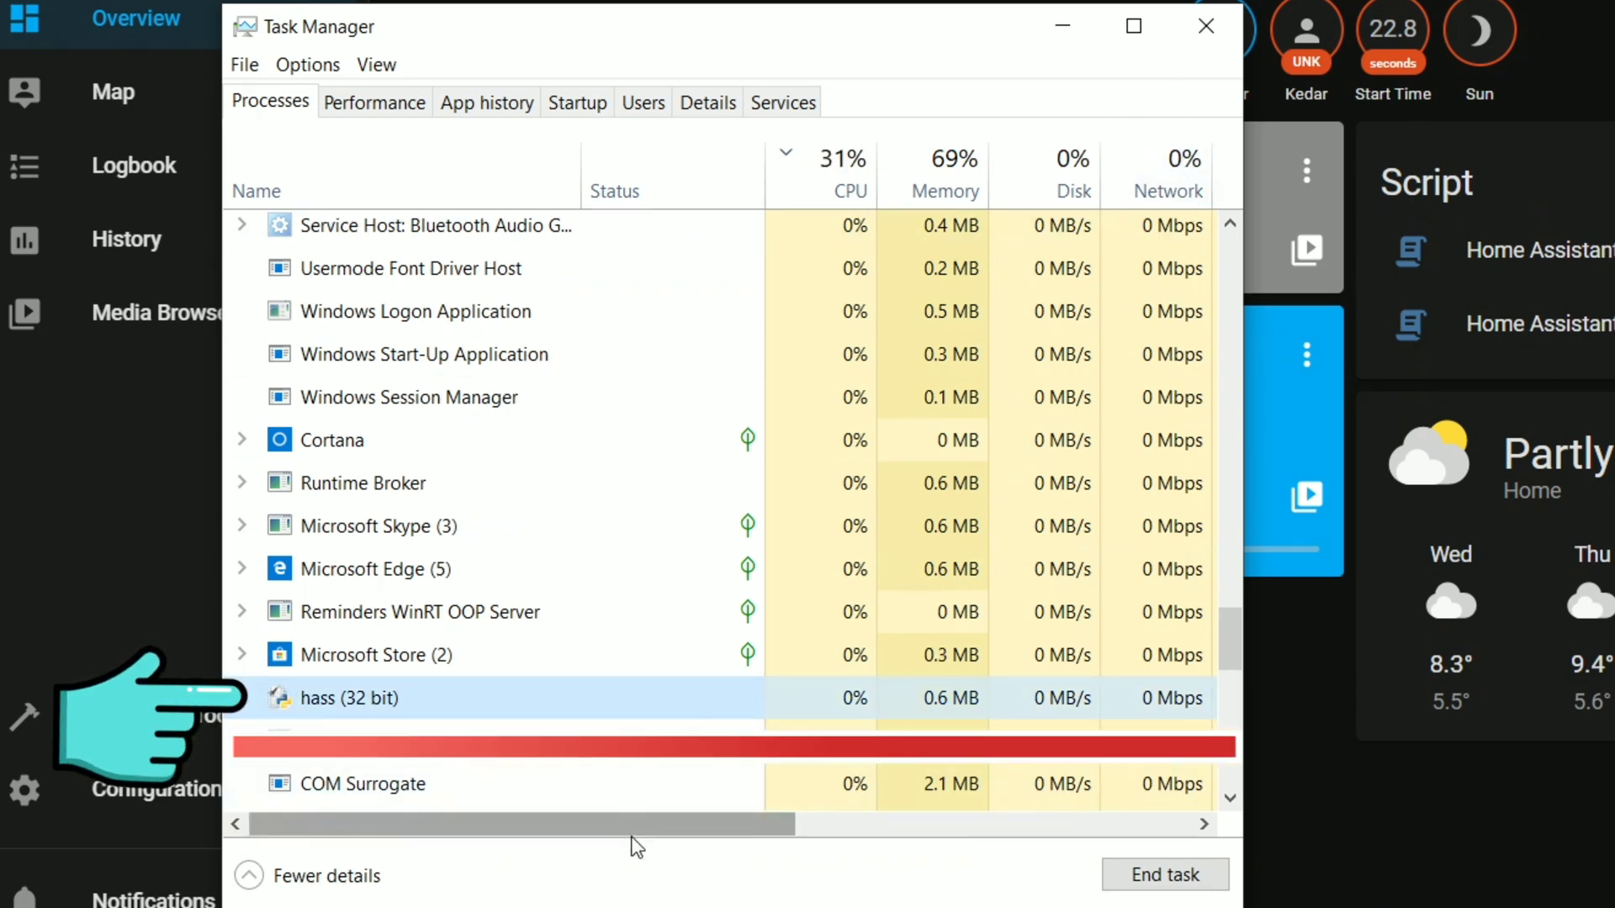
{"action": "left_click_drag", "start_coordinate": [631, 833], "coordinate": [499, 806]}
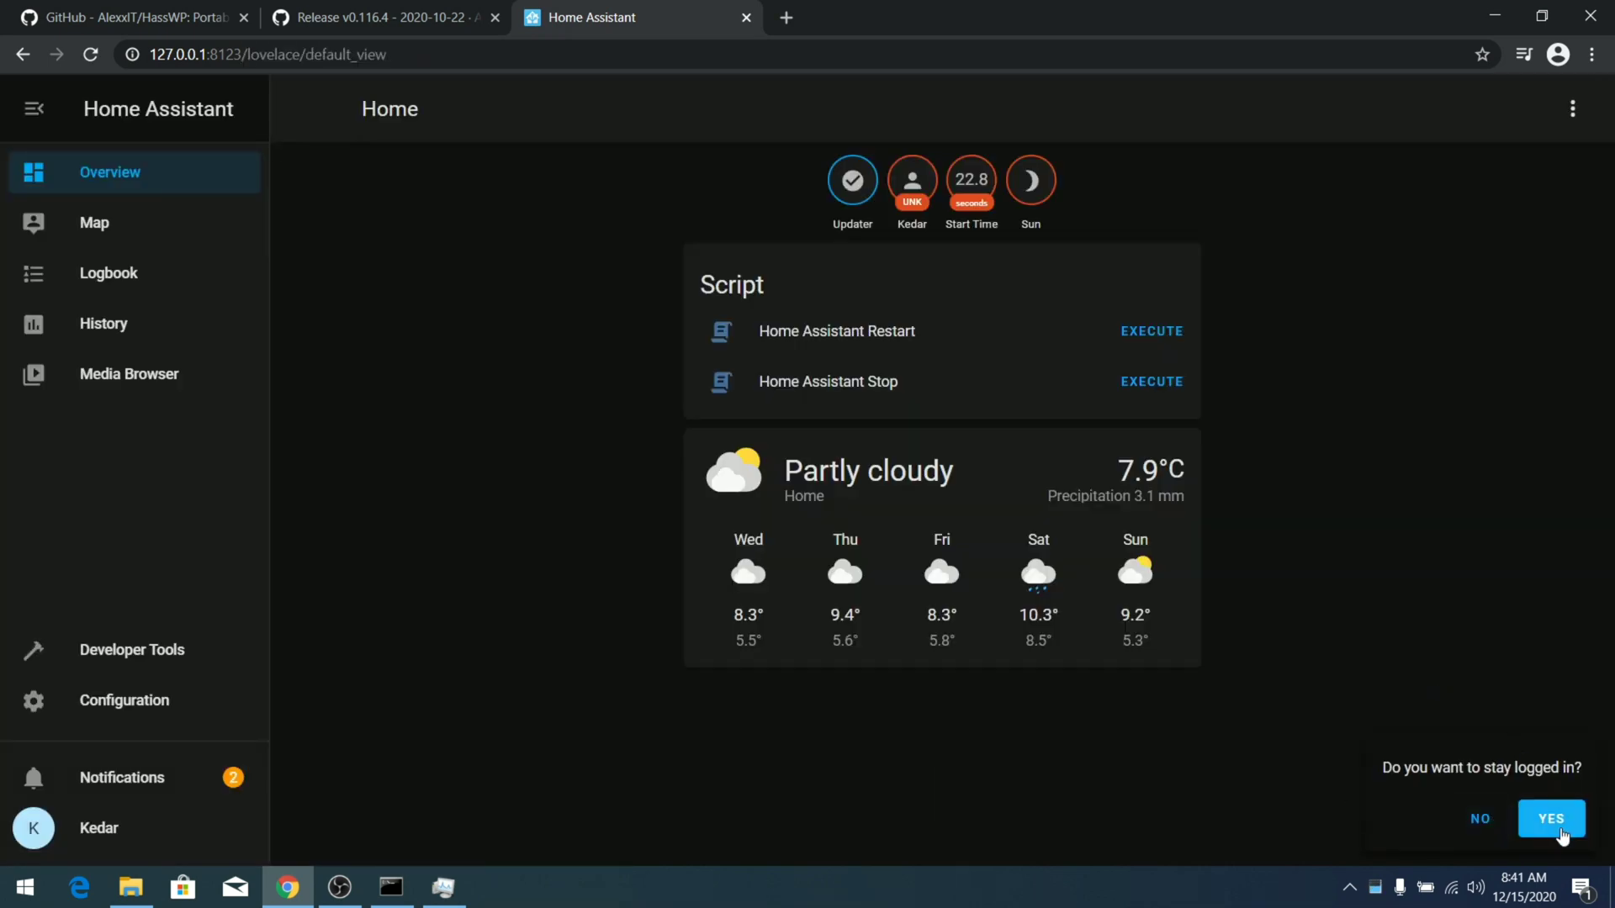
- Browse the Configuration and Developer Tools pages, then return to the Overview dashboard
{"action": "left_click", "coordinate": [156, 708]}
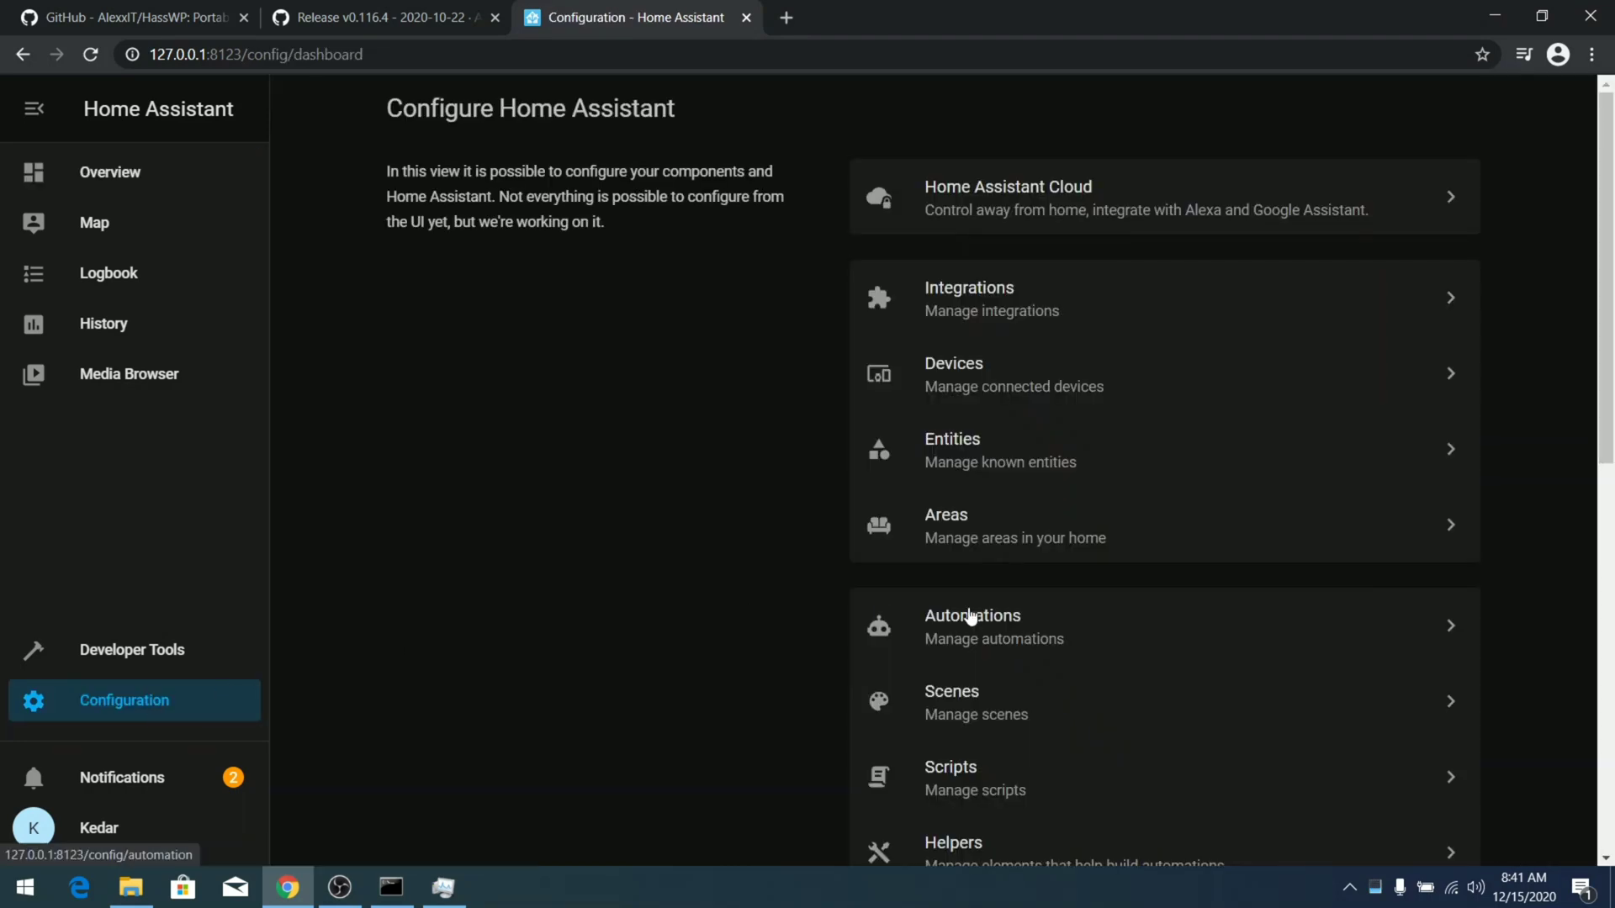
{"action": "scroll", "coordinate": [971, 616], "scroll_direction": "down", "scroll_amount": 10}
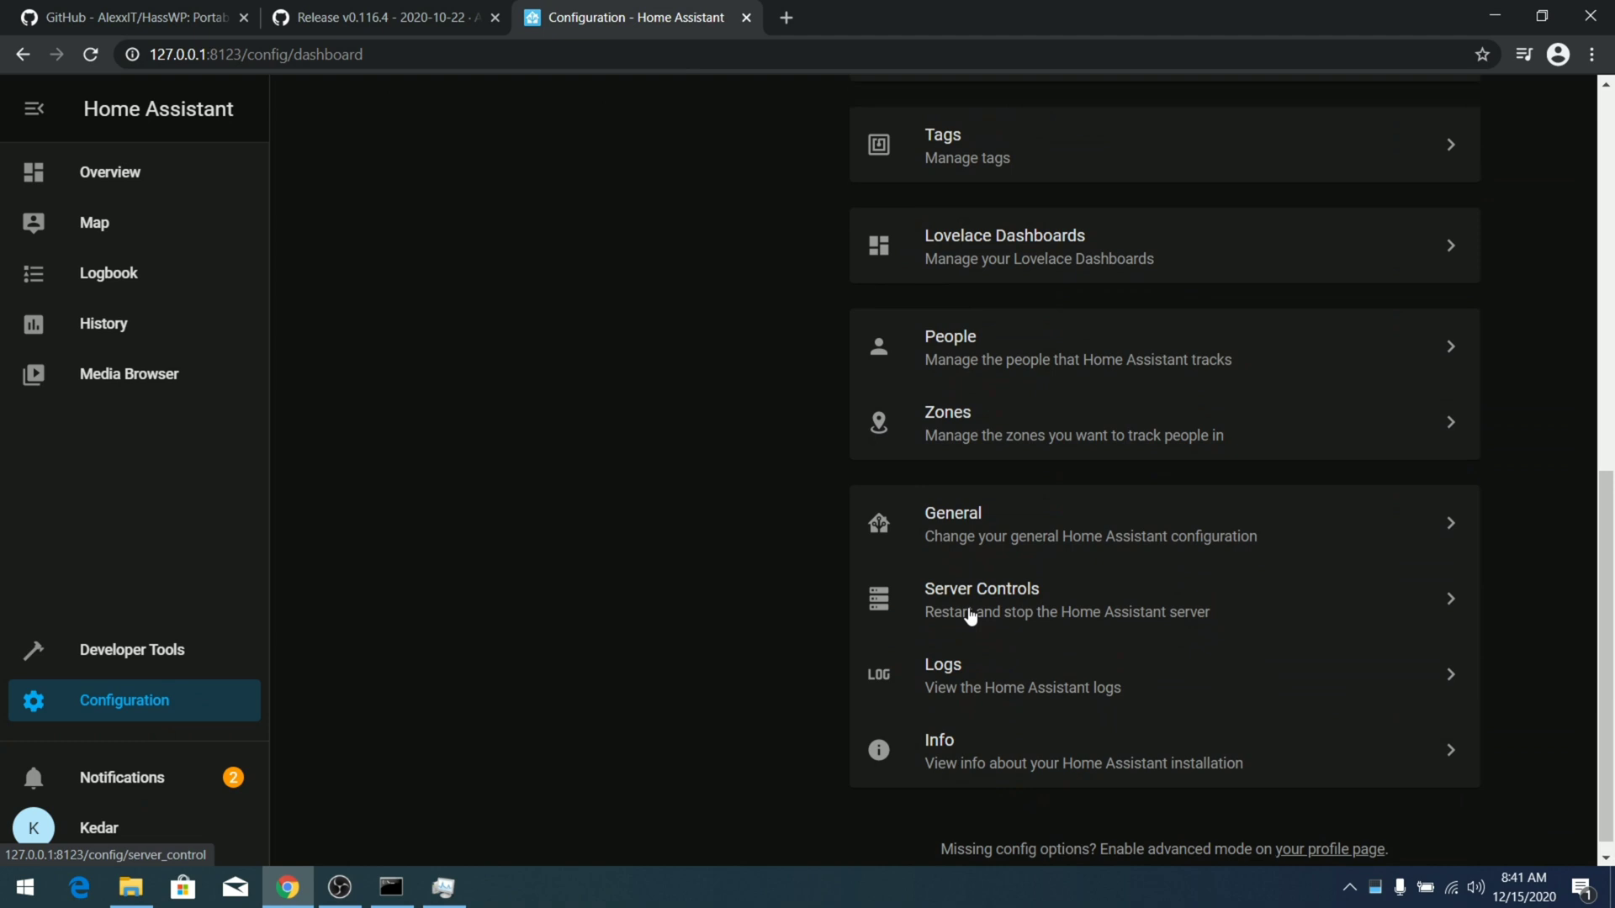
{"action": "scroll", "coordinate": [971, 616], "scroll_direction": "up", "scroll_amount": 10}
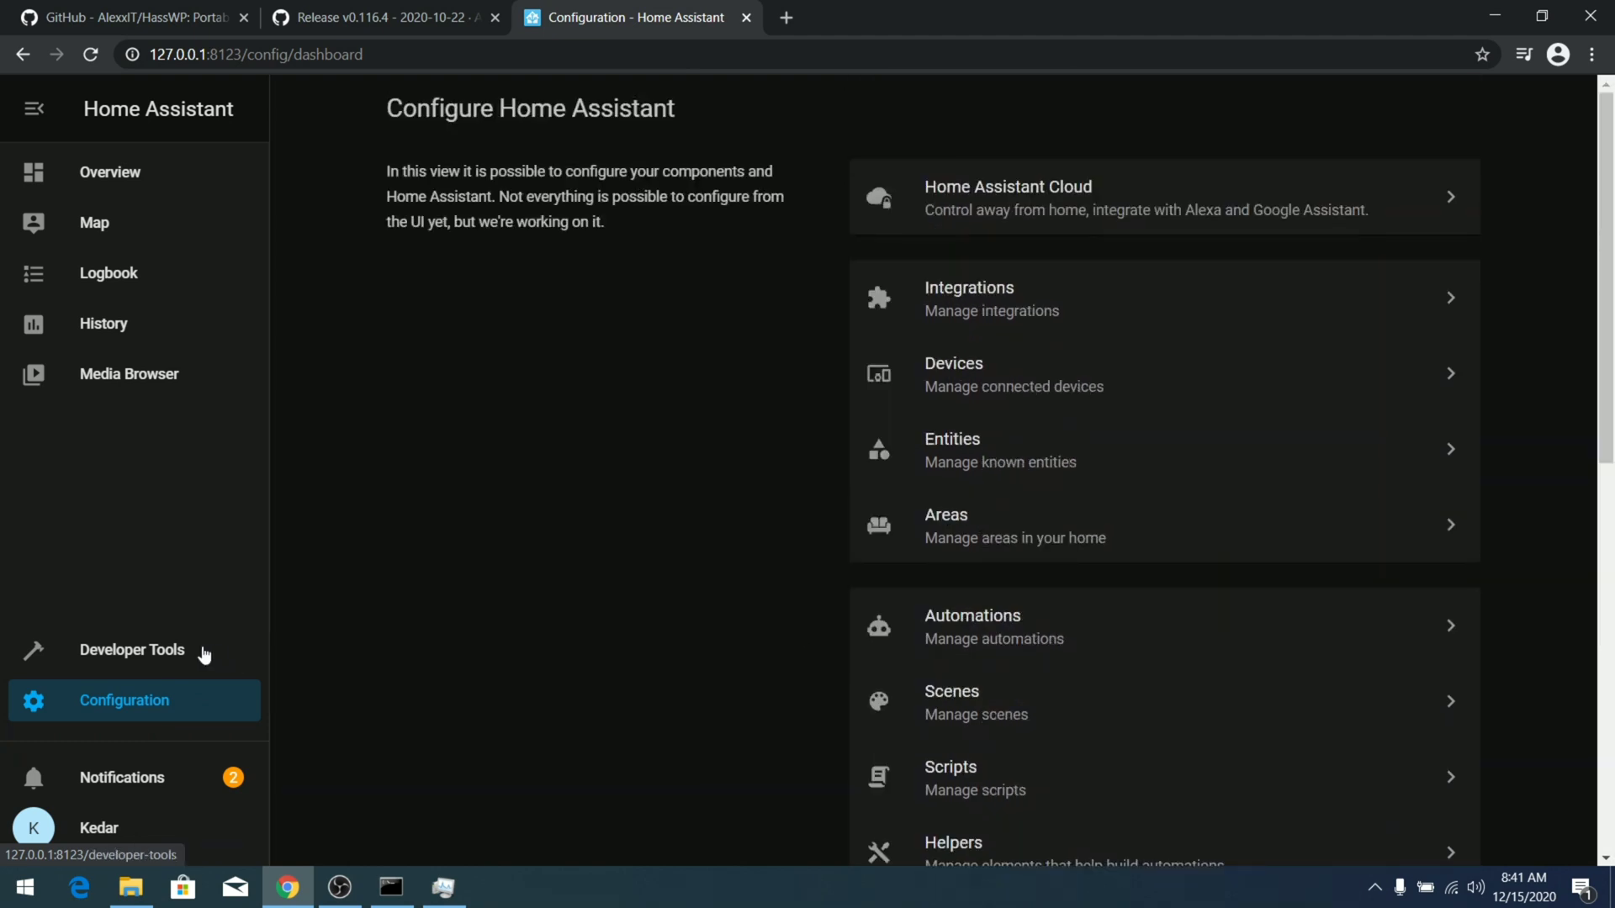
{"action": "left_click", "coordinate": [175, 645]}
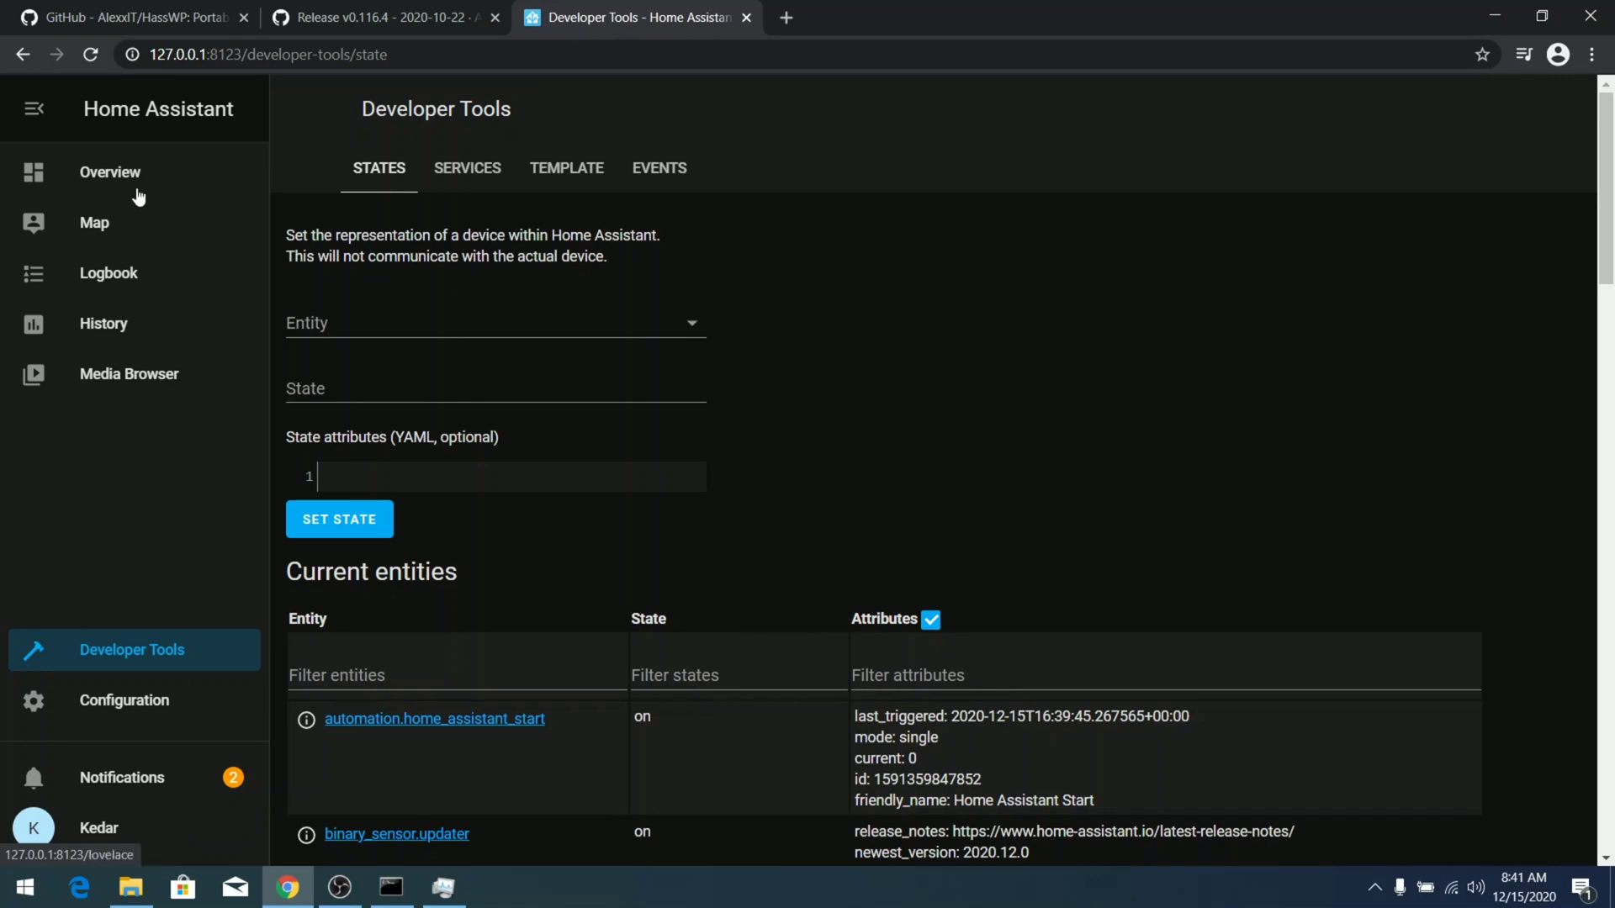
{"action": "left_click", "coordinate": [110, 177]}
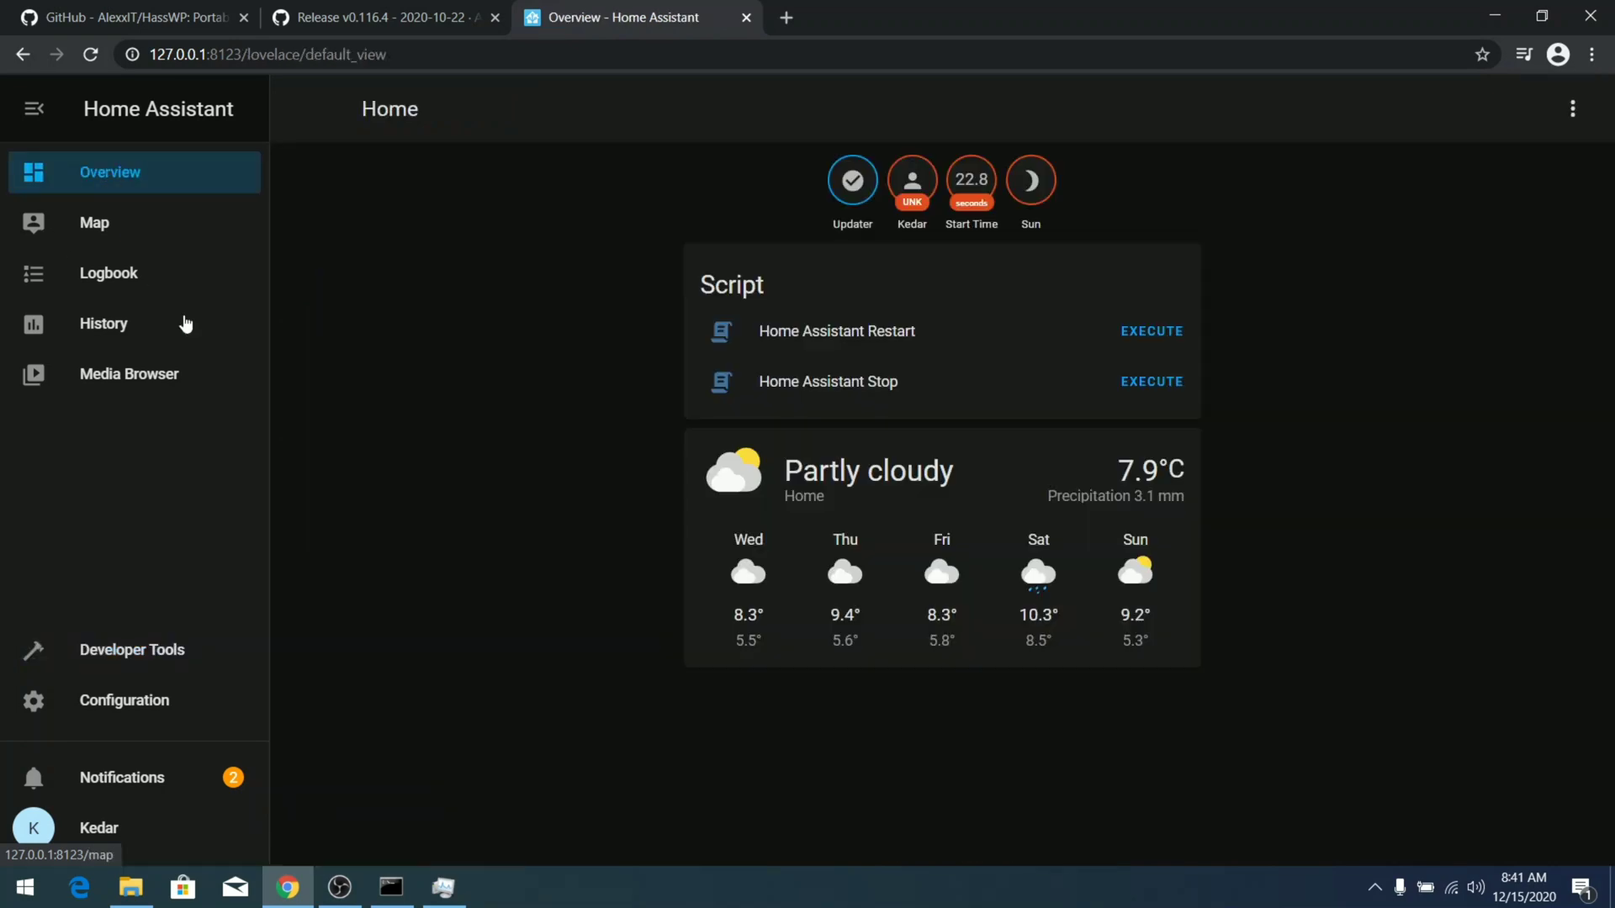
- Visit the Map, Logbook, History and Media Browser pages, then scroll through Configuration
{"action": "left_click", "coordinate": [98, 226]}
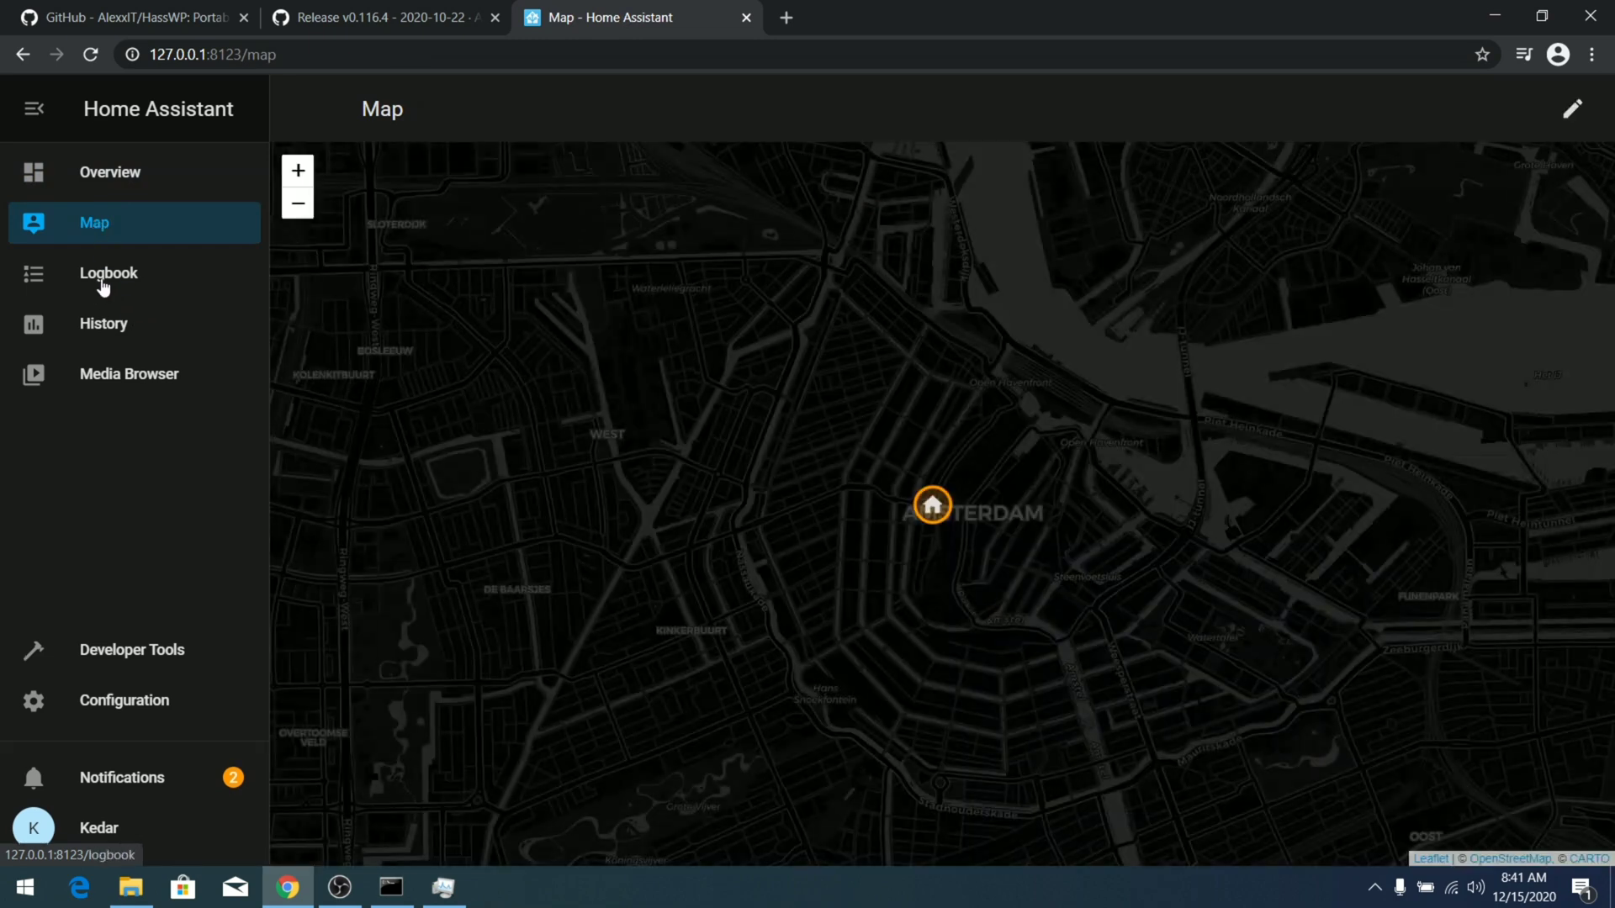
{"action": "left_click", "coordinate": [104, 286]}
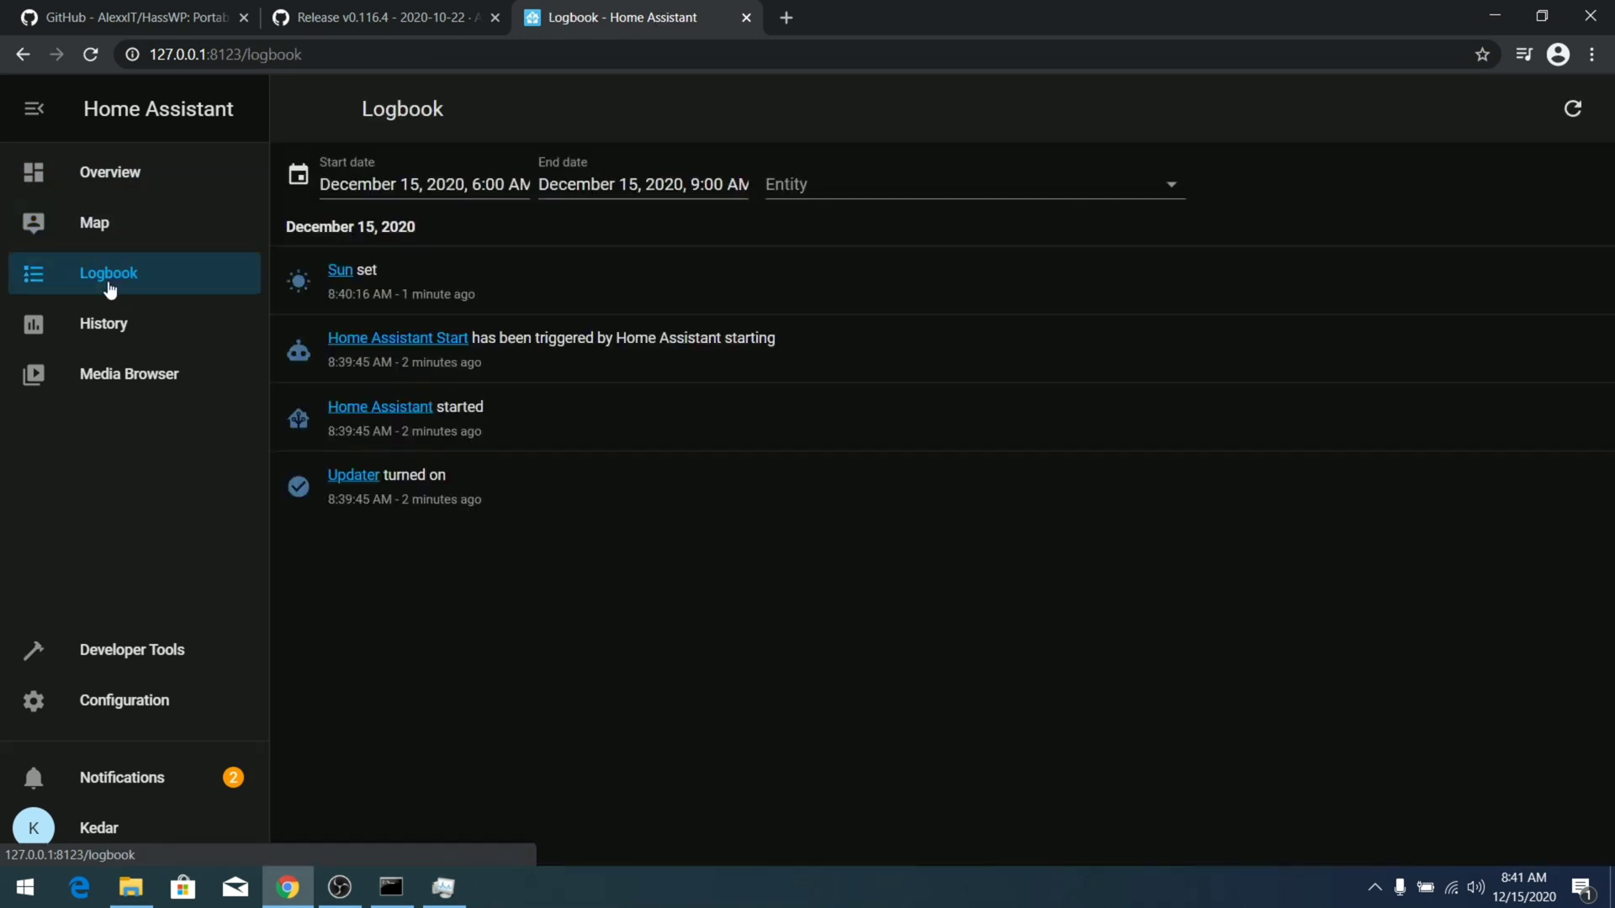
{"action": "left_click", "coordinate": [106, 324]}
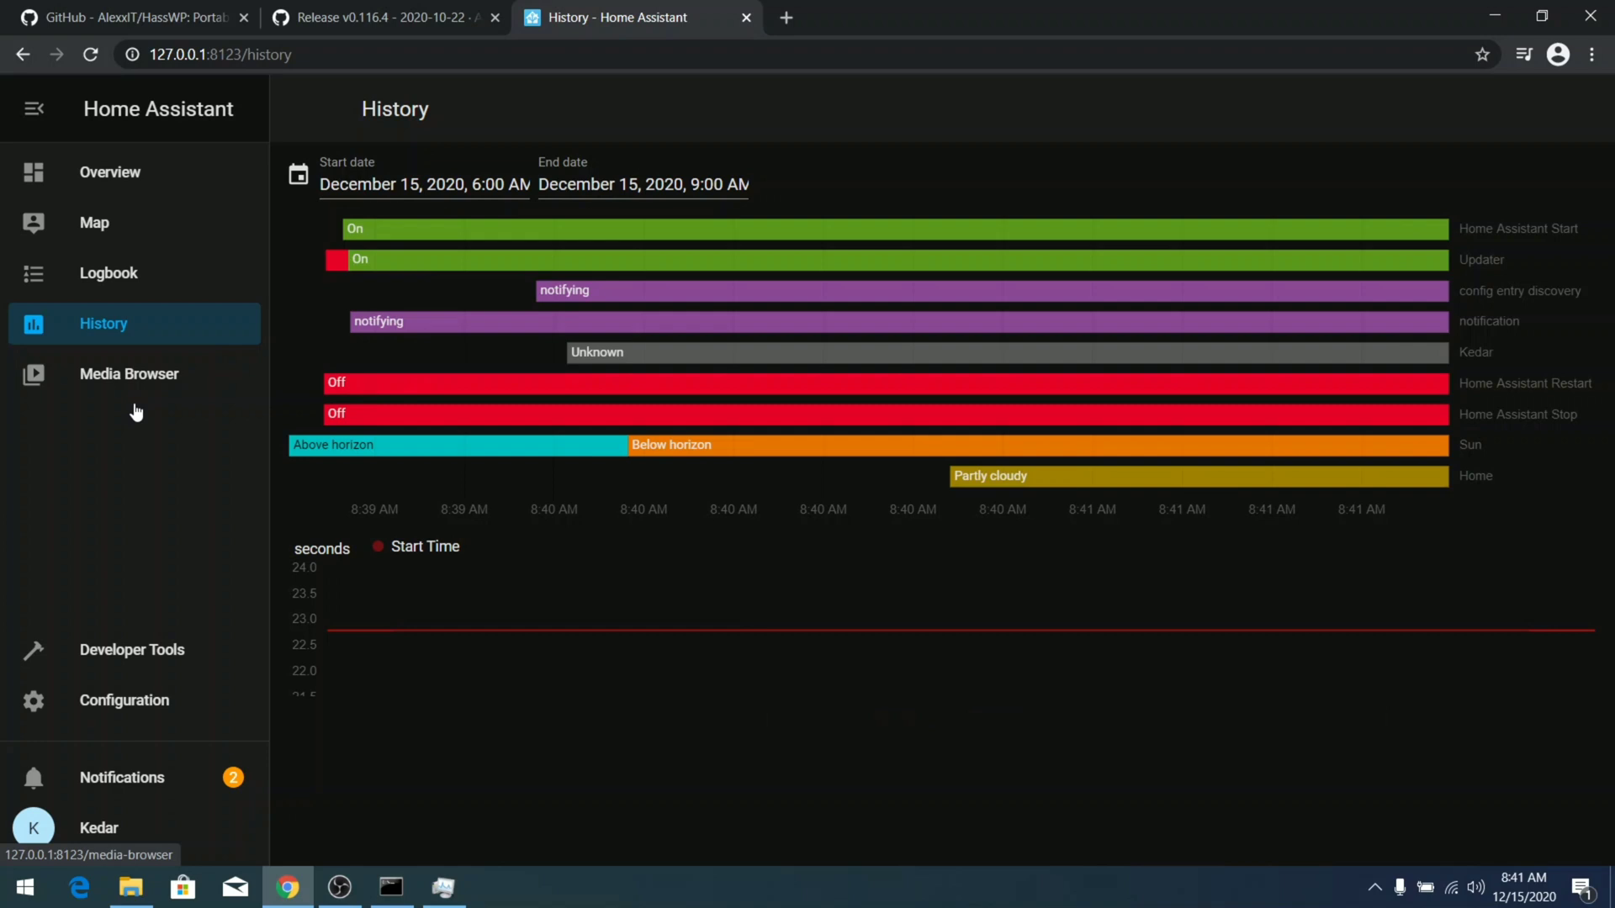
{"action": "left_click", "coordinate": [130, 390]}
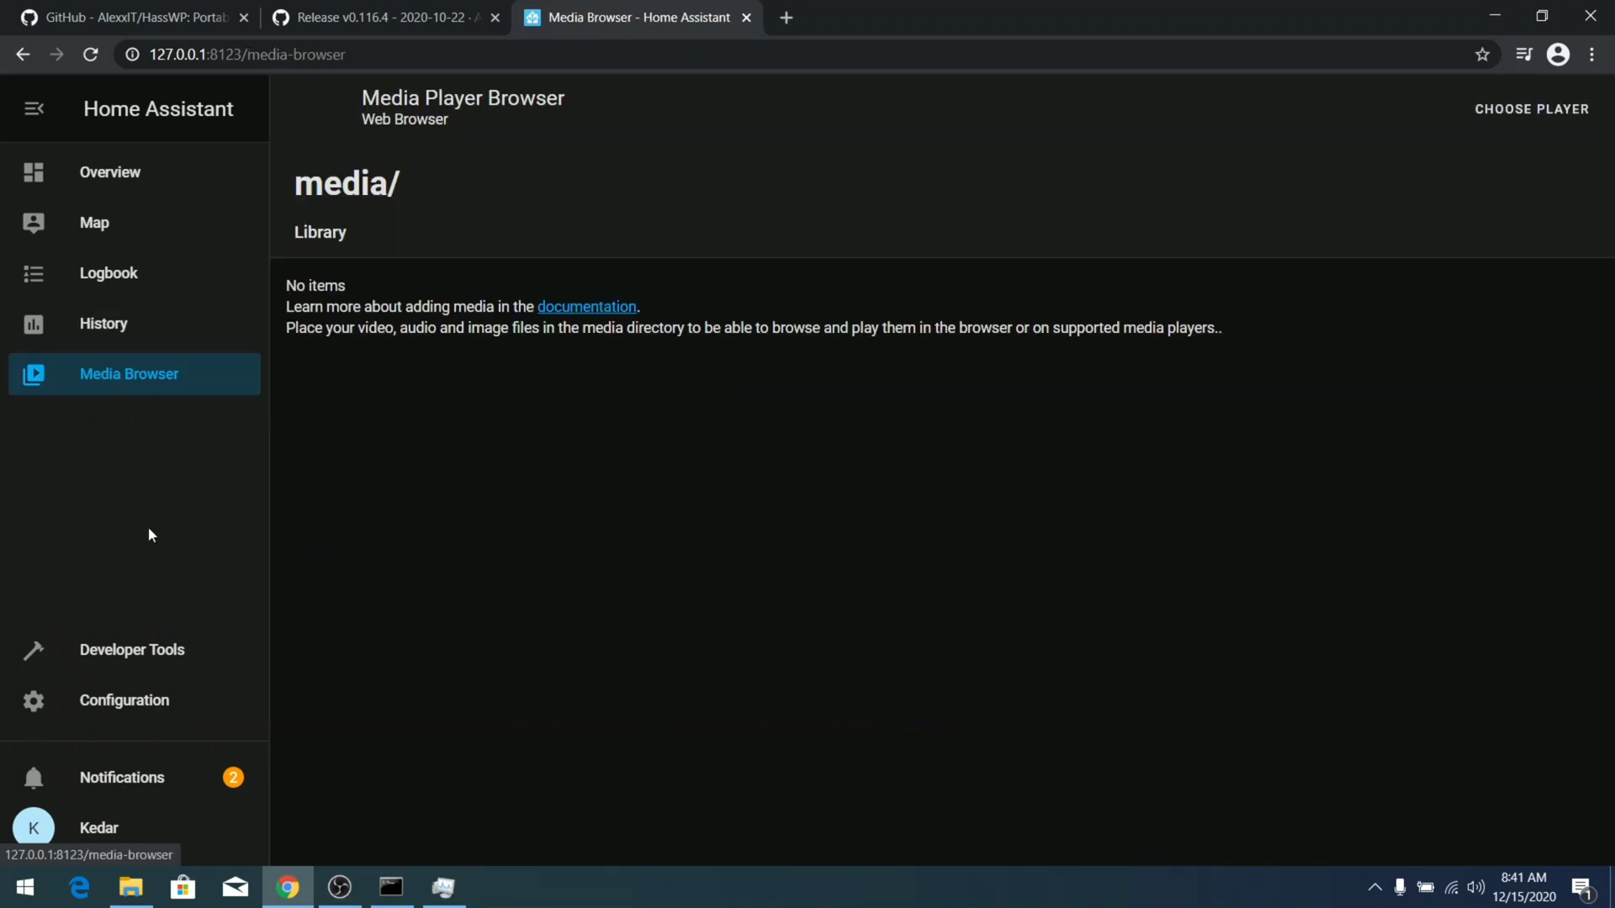
{"action": "left_click", "coordinate": [153, 719]}
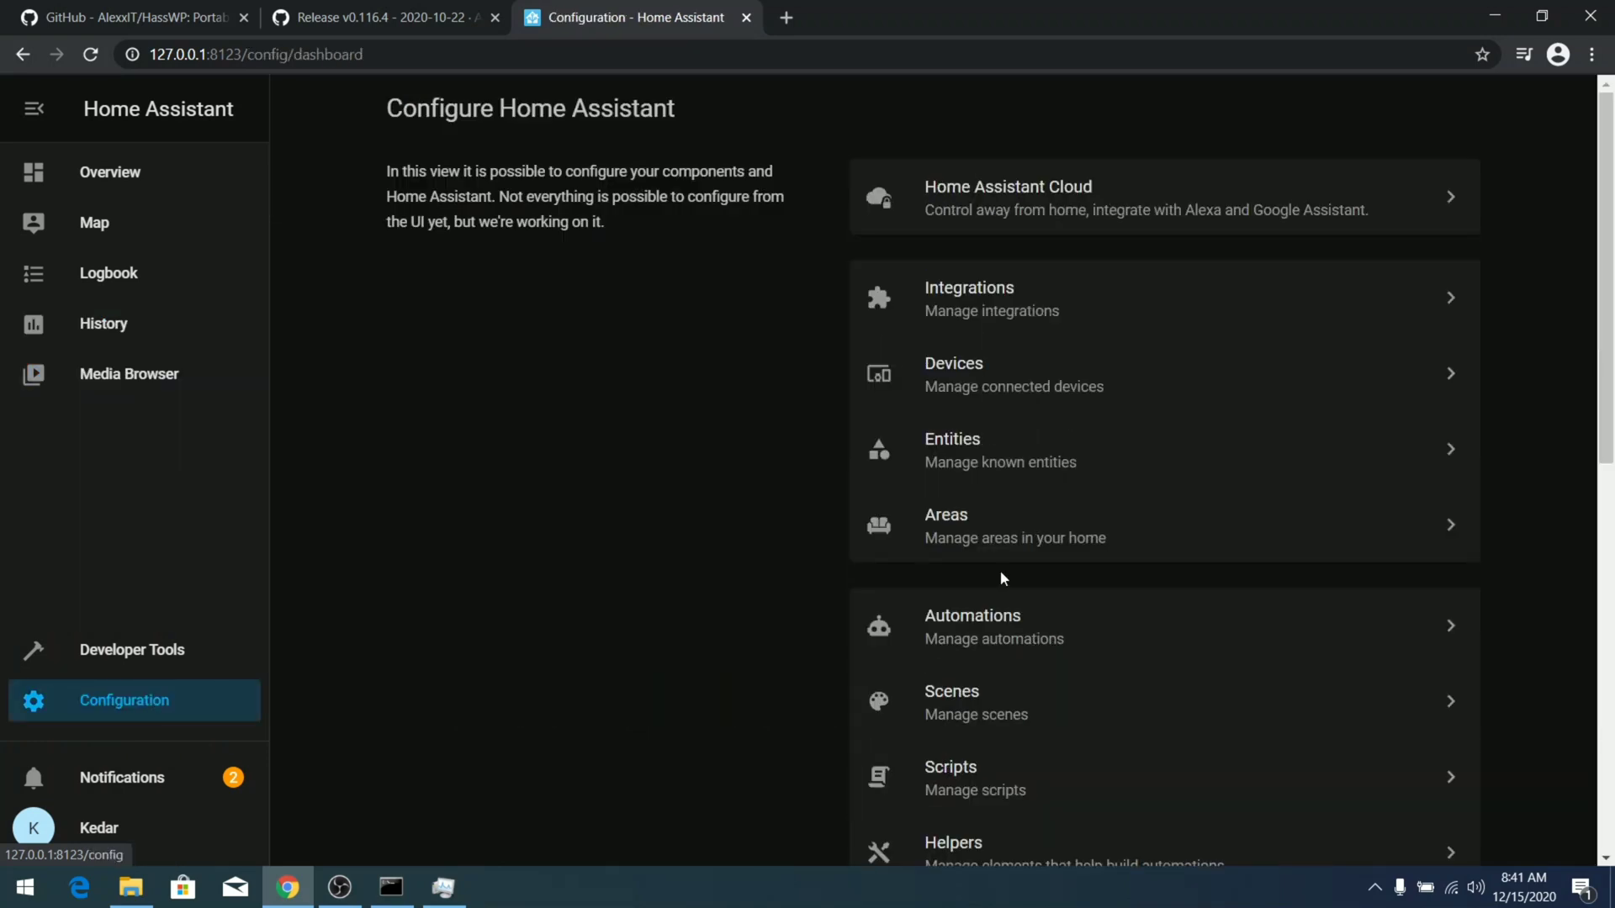
{"action": "scroll", "coordinate": [742, 430], "scroll_direction": "down", "scroll_amount": 8}
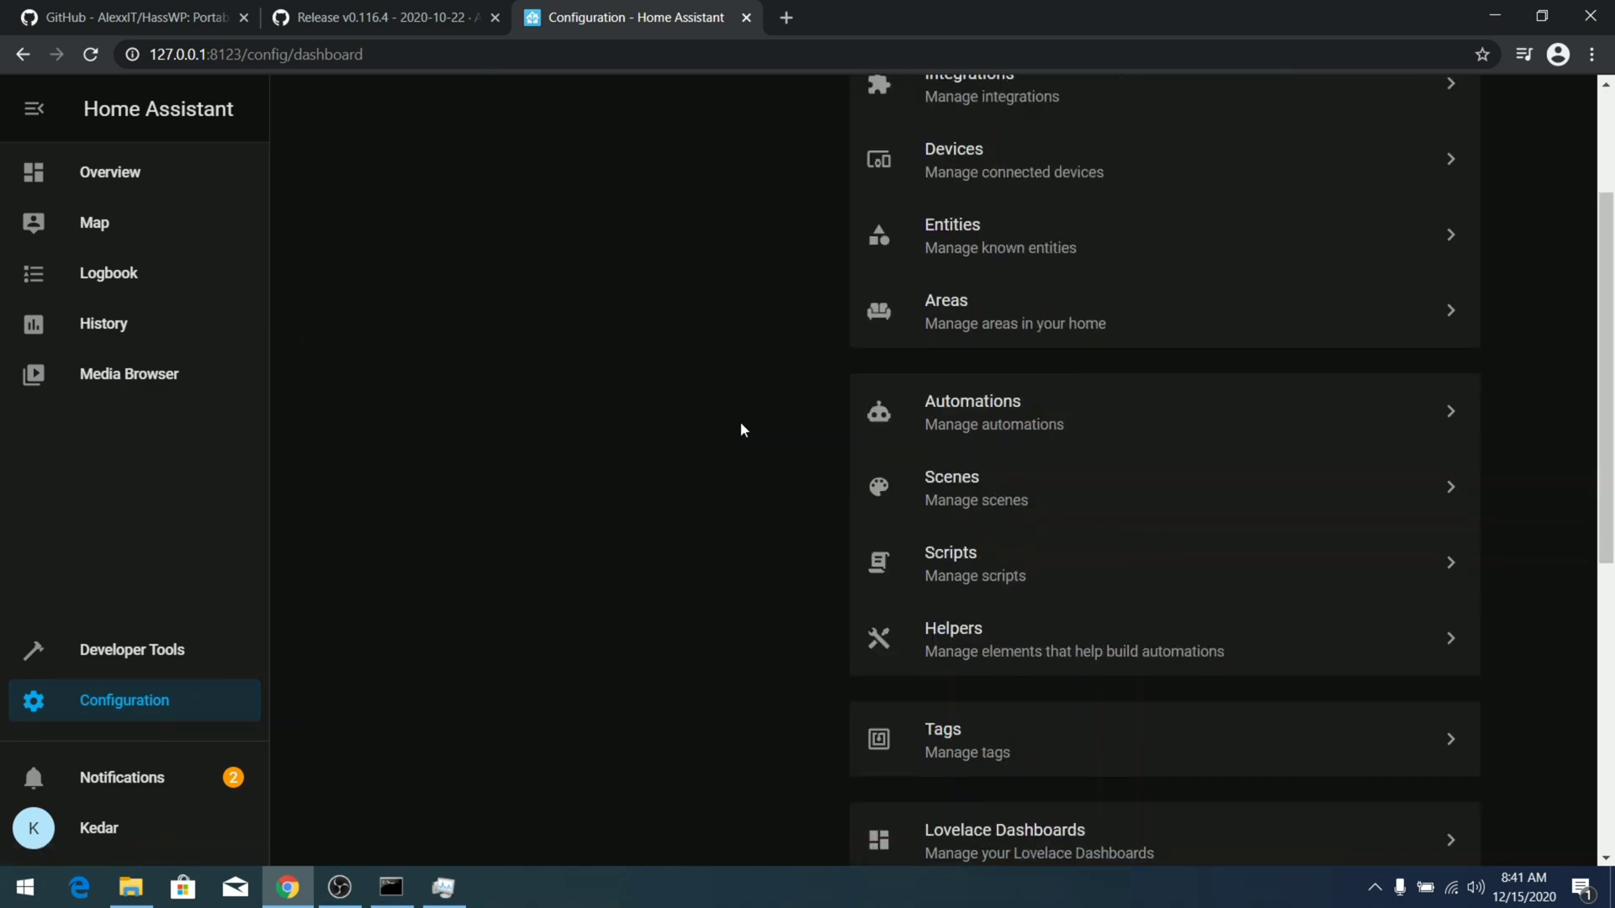
{"action": "scroll", "coordinate": [742, 430], "scroll_direction": "down", "scroll_amount": 2}
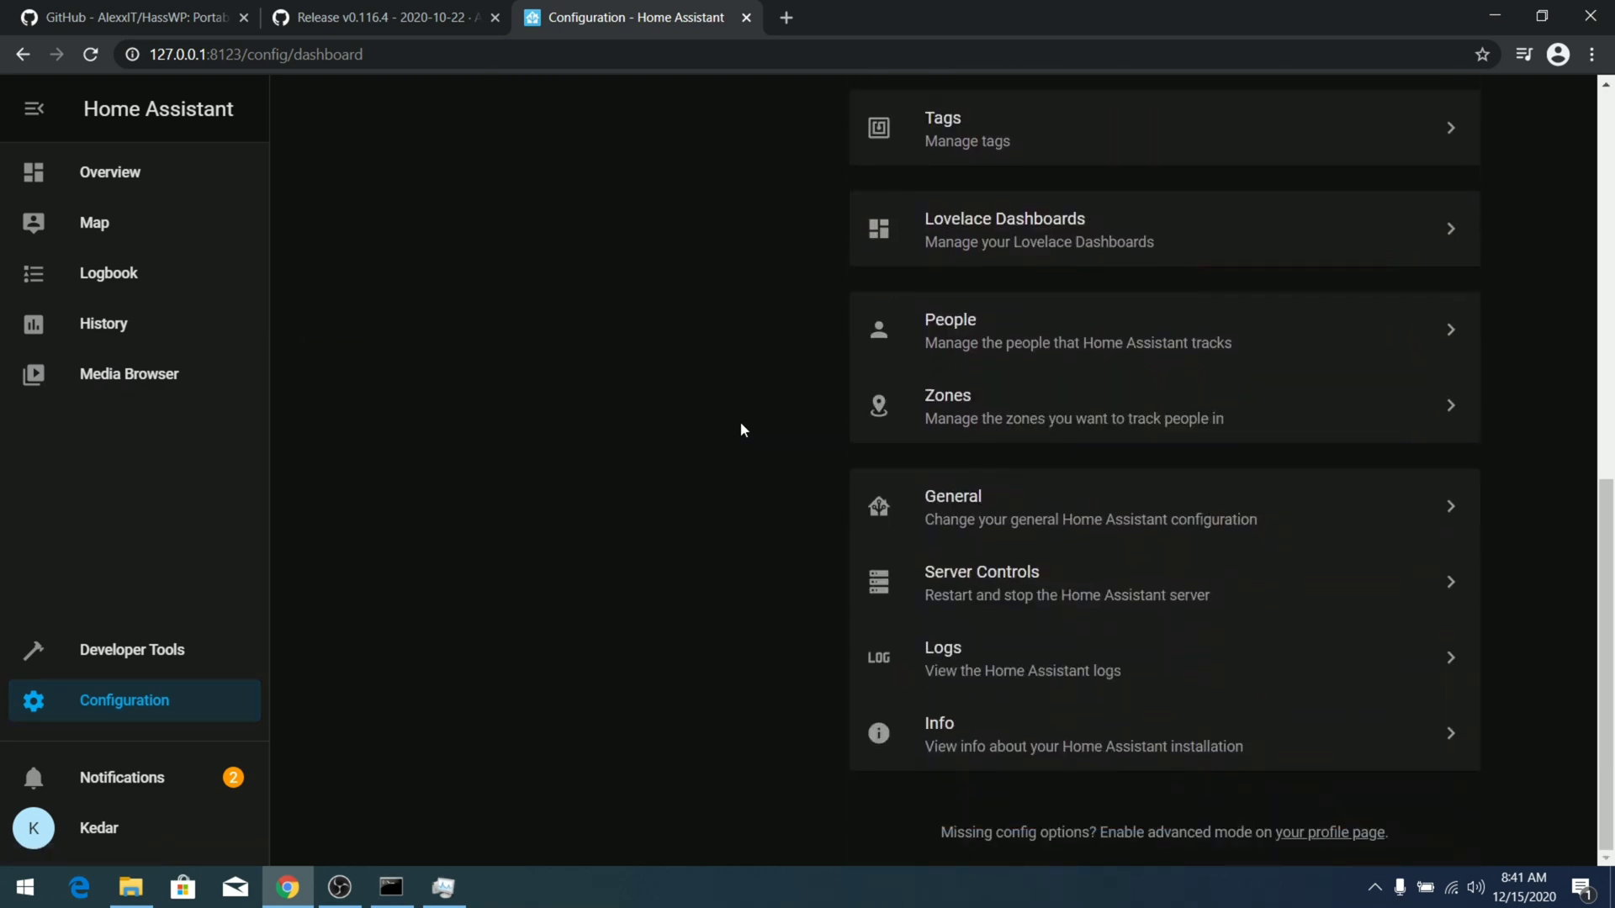
{"action": "scroll", "coordinate": [741, 430], "scroll_direction": "up", "scroll_amount": 10}
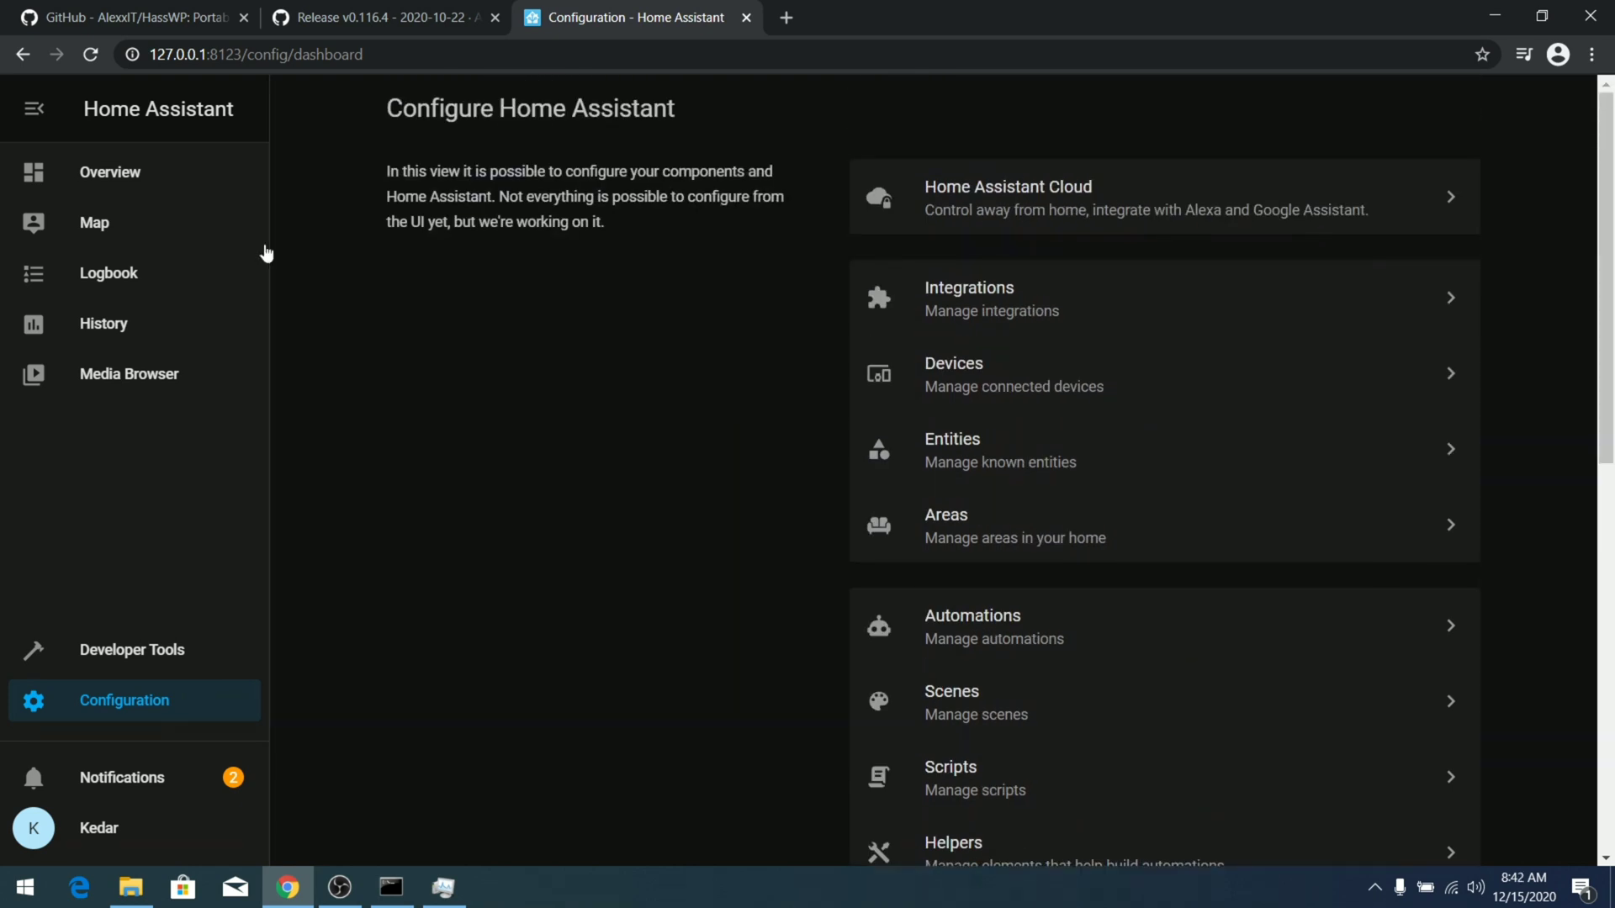
- Open Integrations and scroll the Set up a new integration list down to the N–O entries
{"action": "left_click", "coordinate": [1146, 323]}
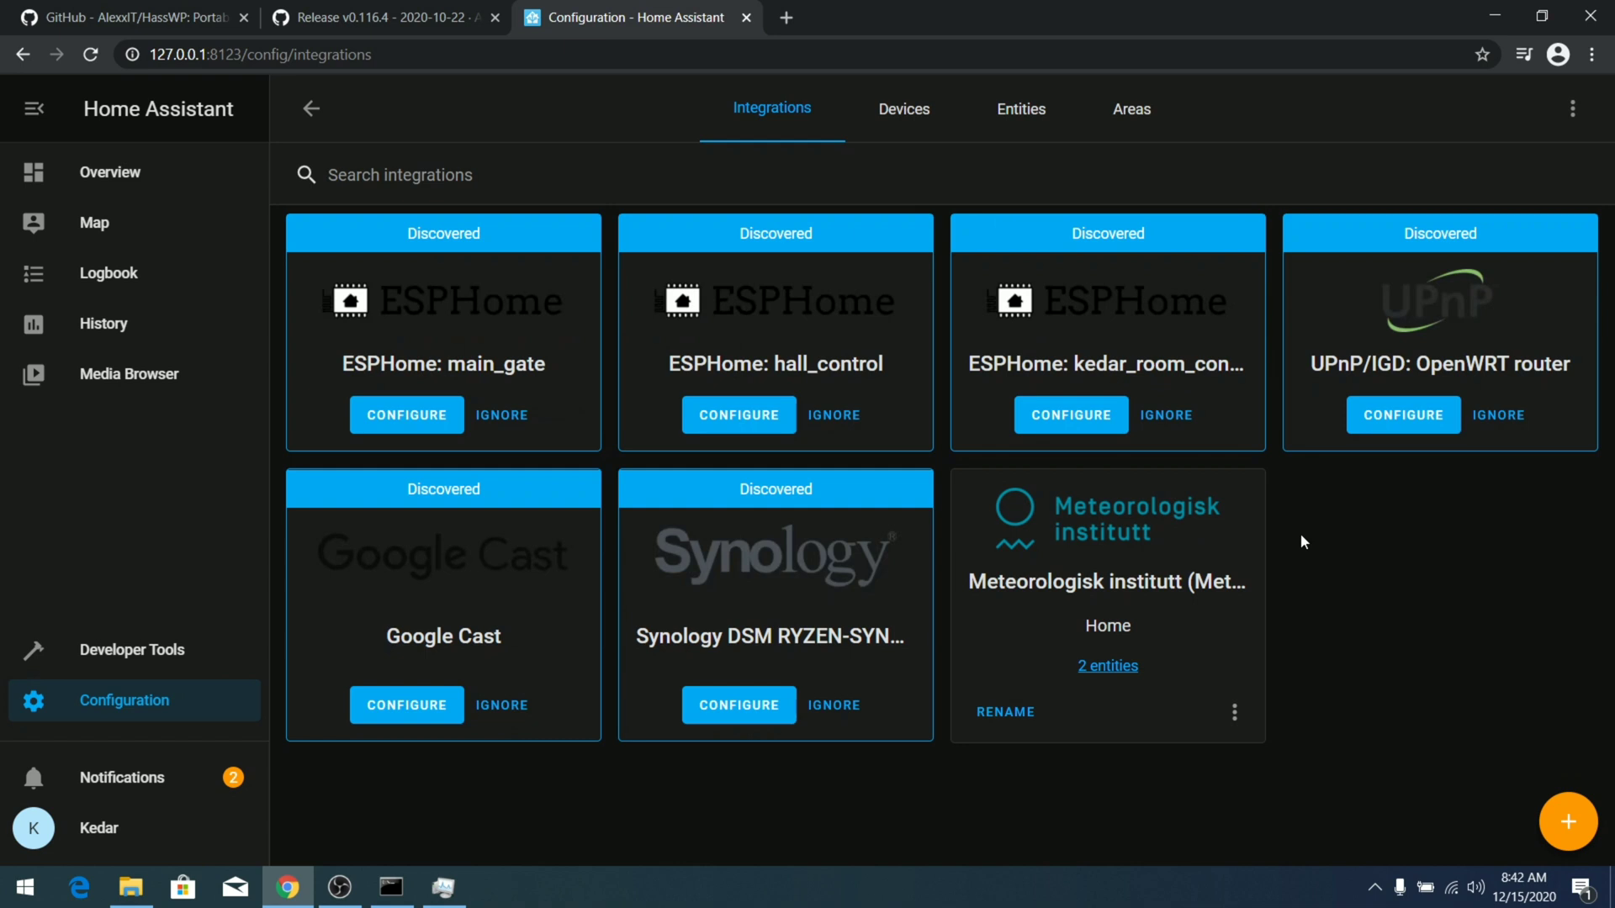
{"action": "left_click", "coordinate": [1566, 825]}
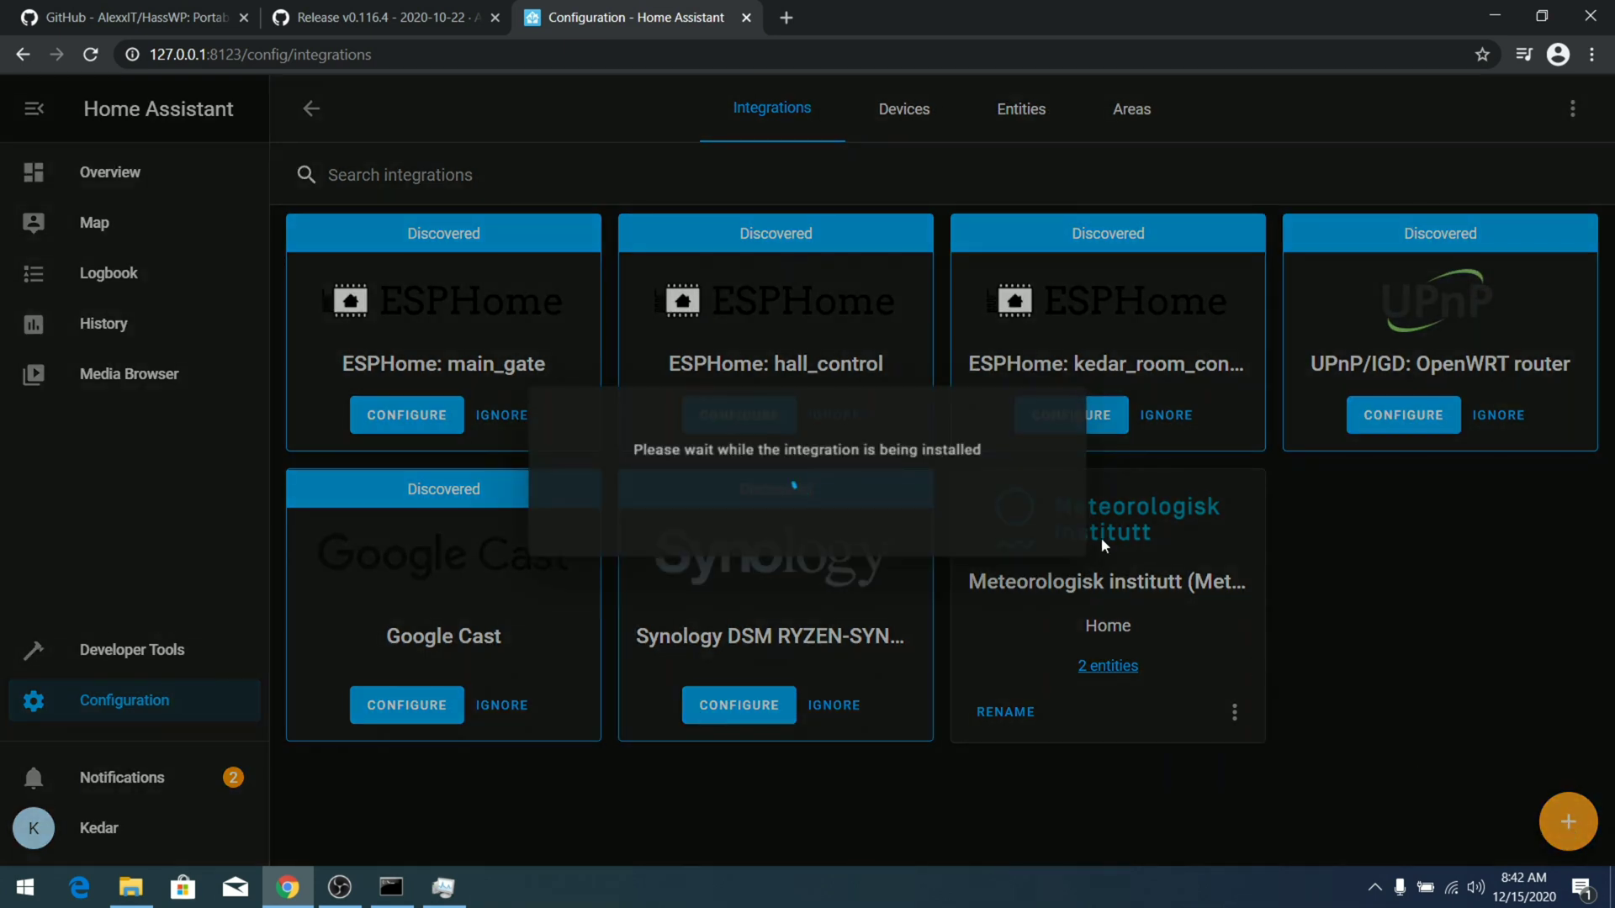
{"action": "scroll", "coordinate": [787, 461], "scroll_direction": "down", "scroll_amount": 15}
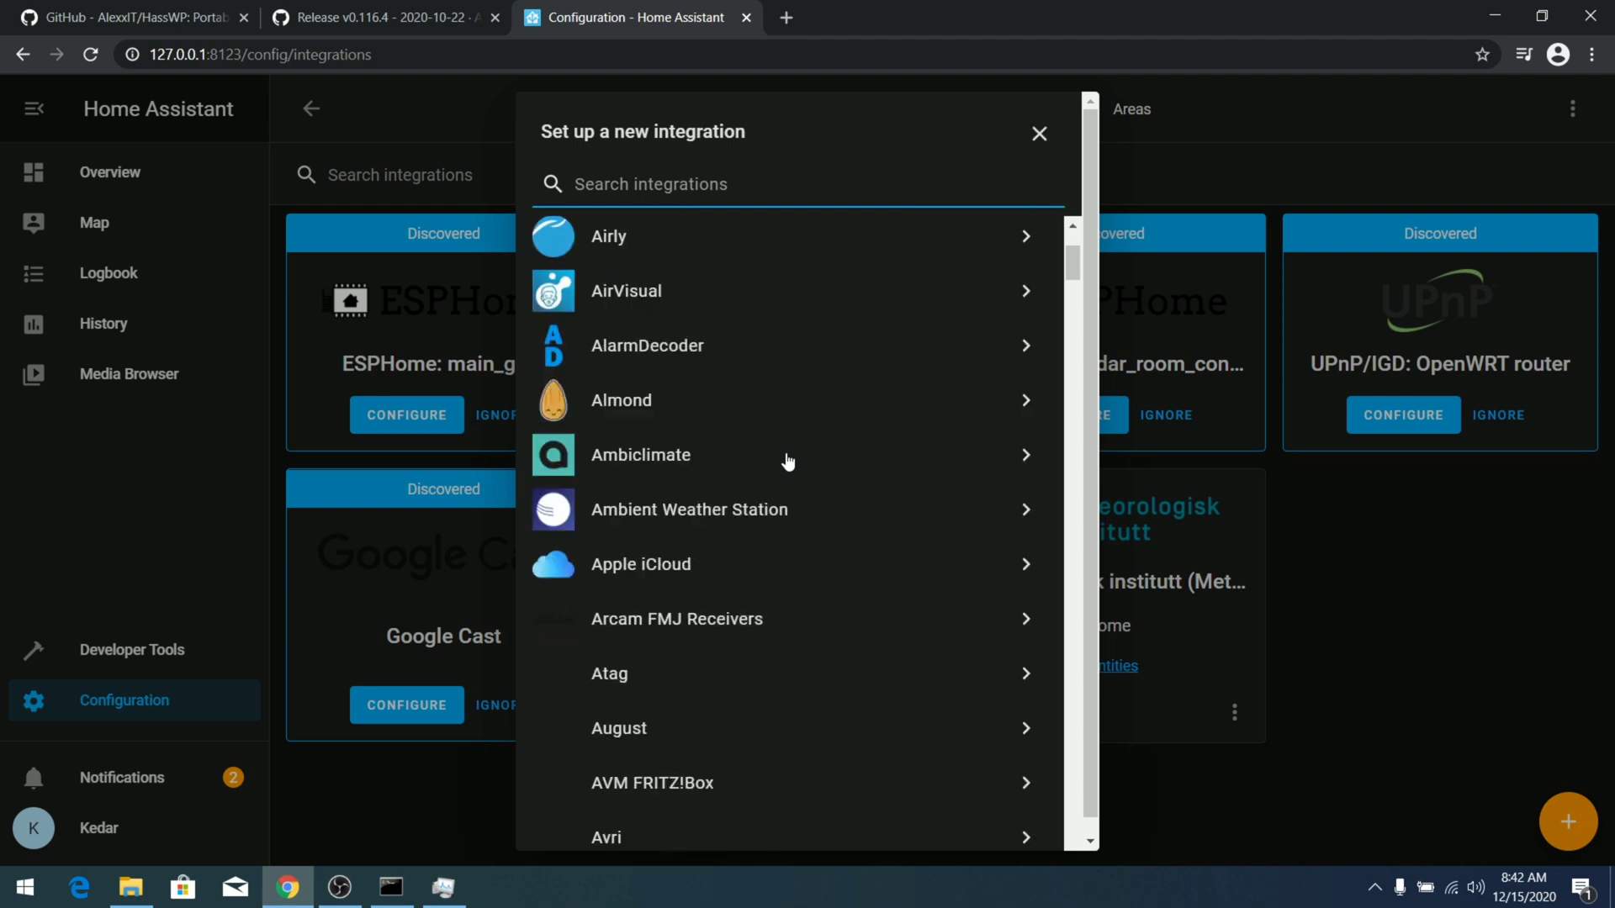
{"action": "scroll", "coordinate": [788, 460], "scroll_direction": "down", "scroll_amount": 15}
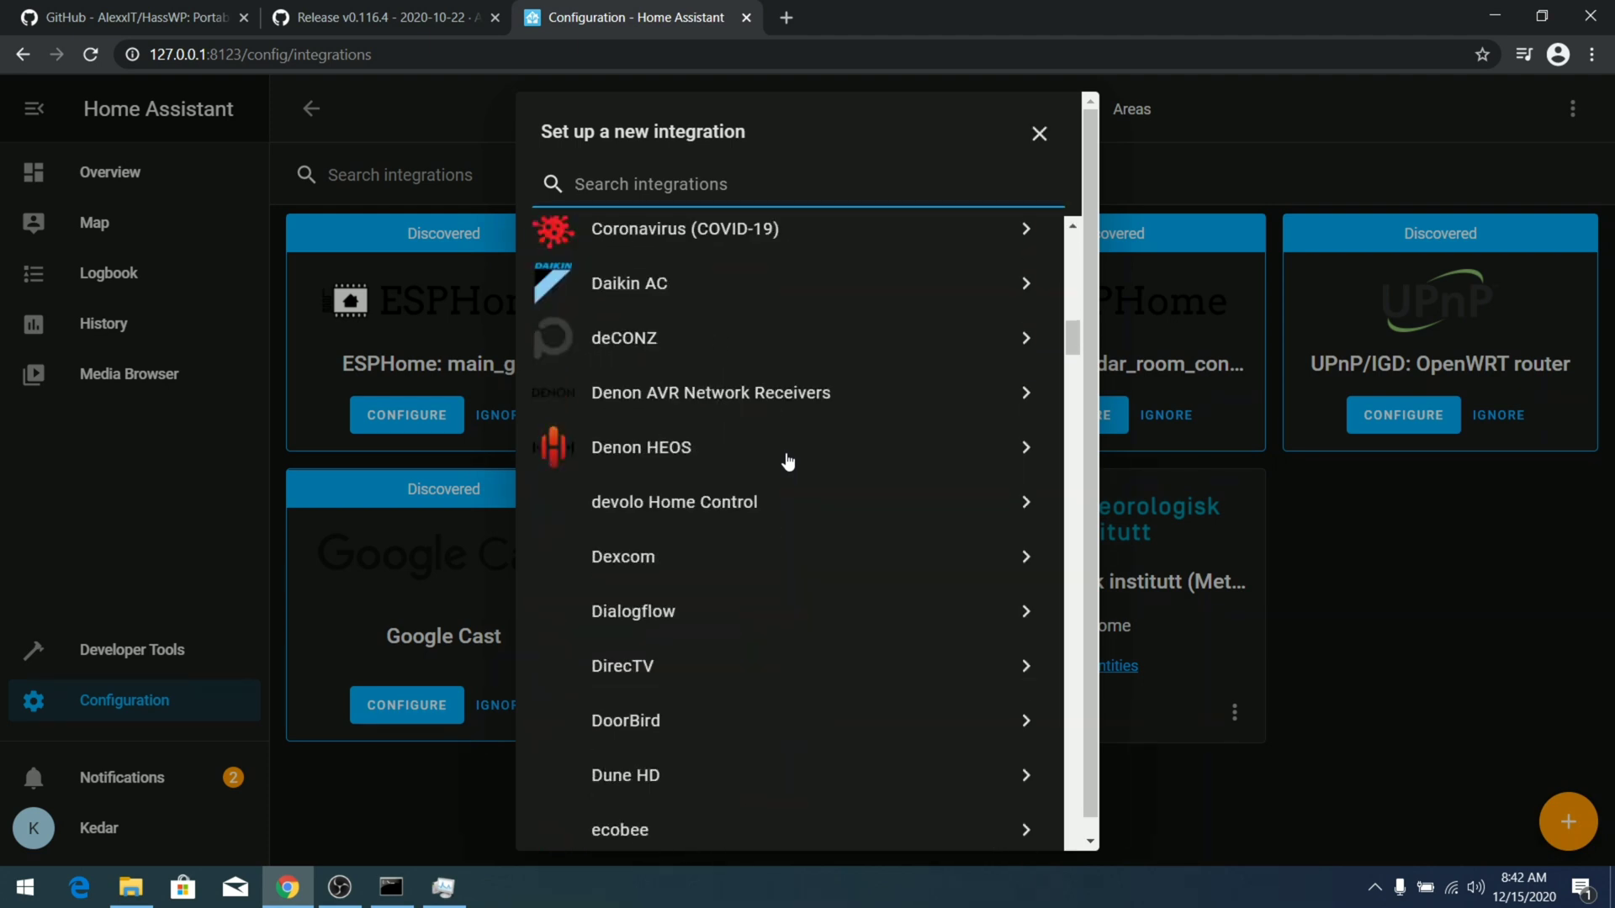
{"action": "scroll", "coordinate": [787, 461], "scroll_direction": "down", "scroll_amount": 3}
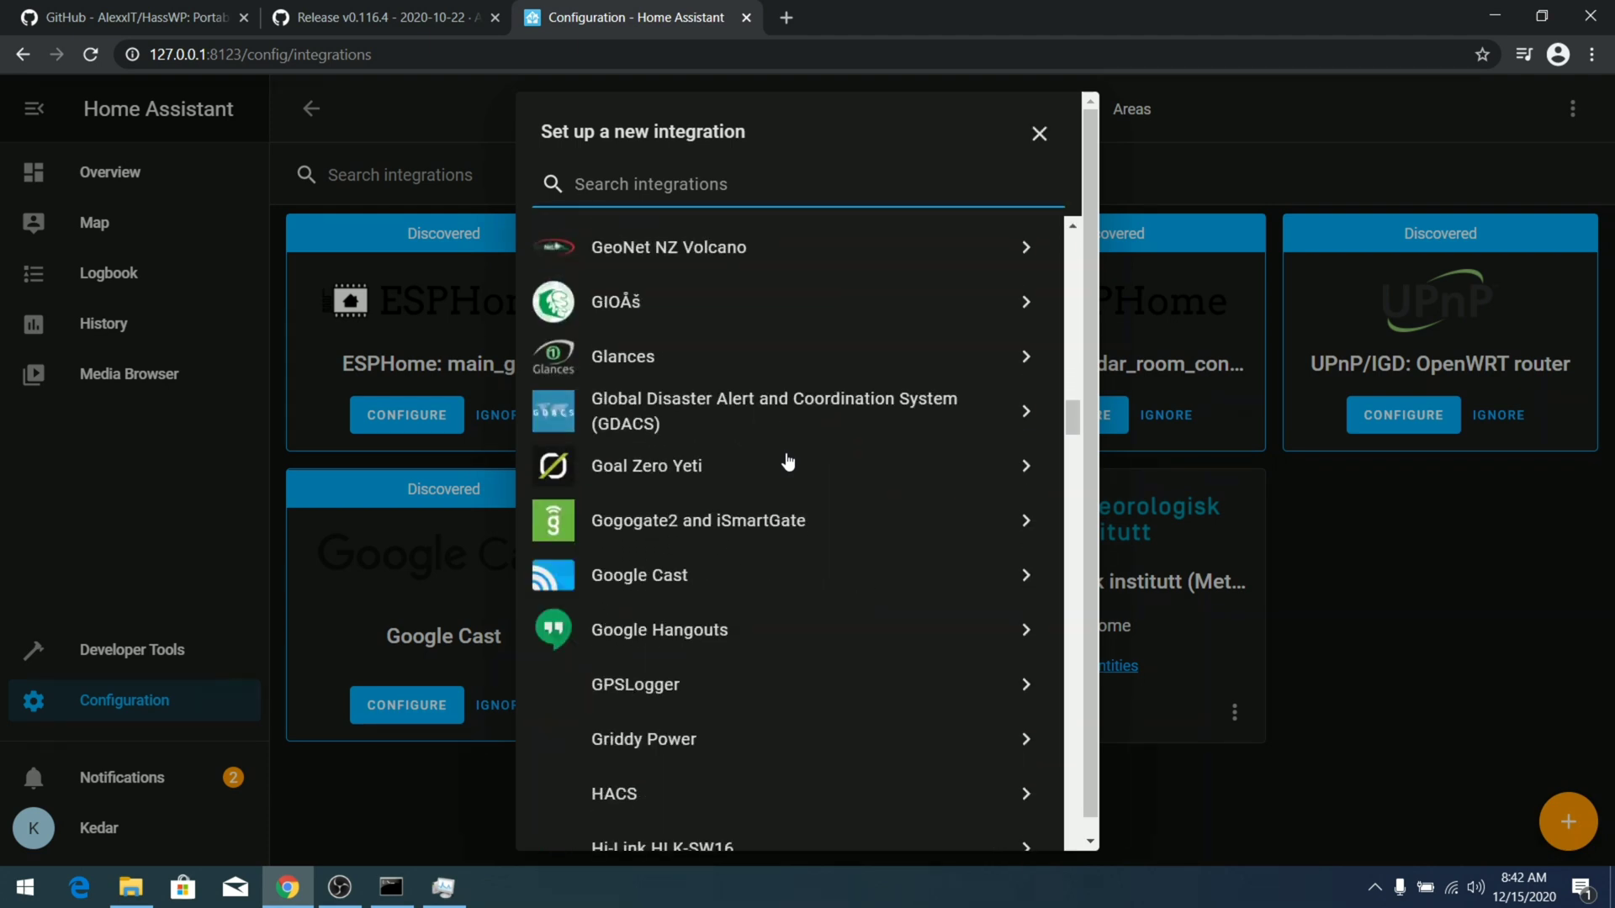
{"action": "scroll", "coordinate": [787, 461], "scroll_direction": "up", "scroll_amount": 12}
{"action": "scroll", "coordinate": [787, 461], "scroll_direction": "down", "scroll_amount": 4}
{"action": "scroll", "coordinate": [787, 461], "scroll_direction": "down", "scroll_amount": 15}
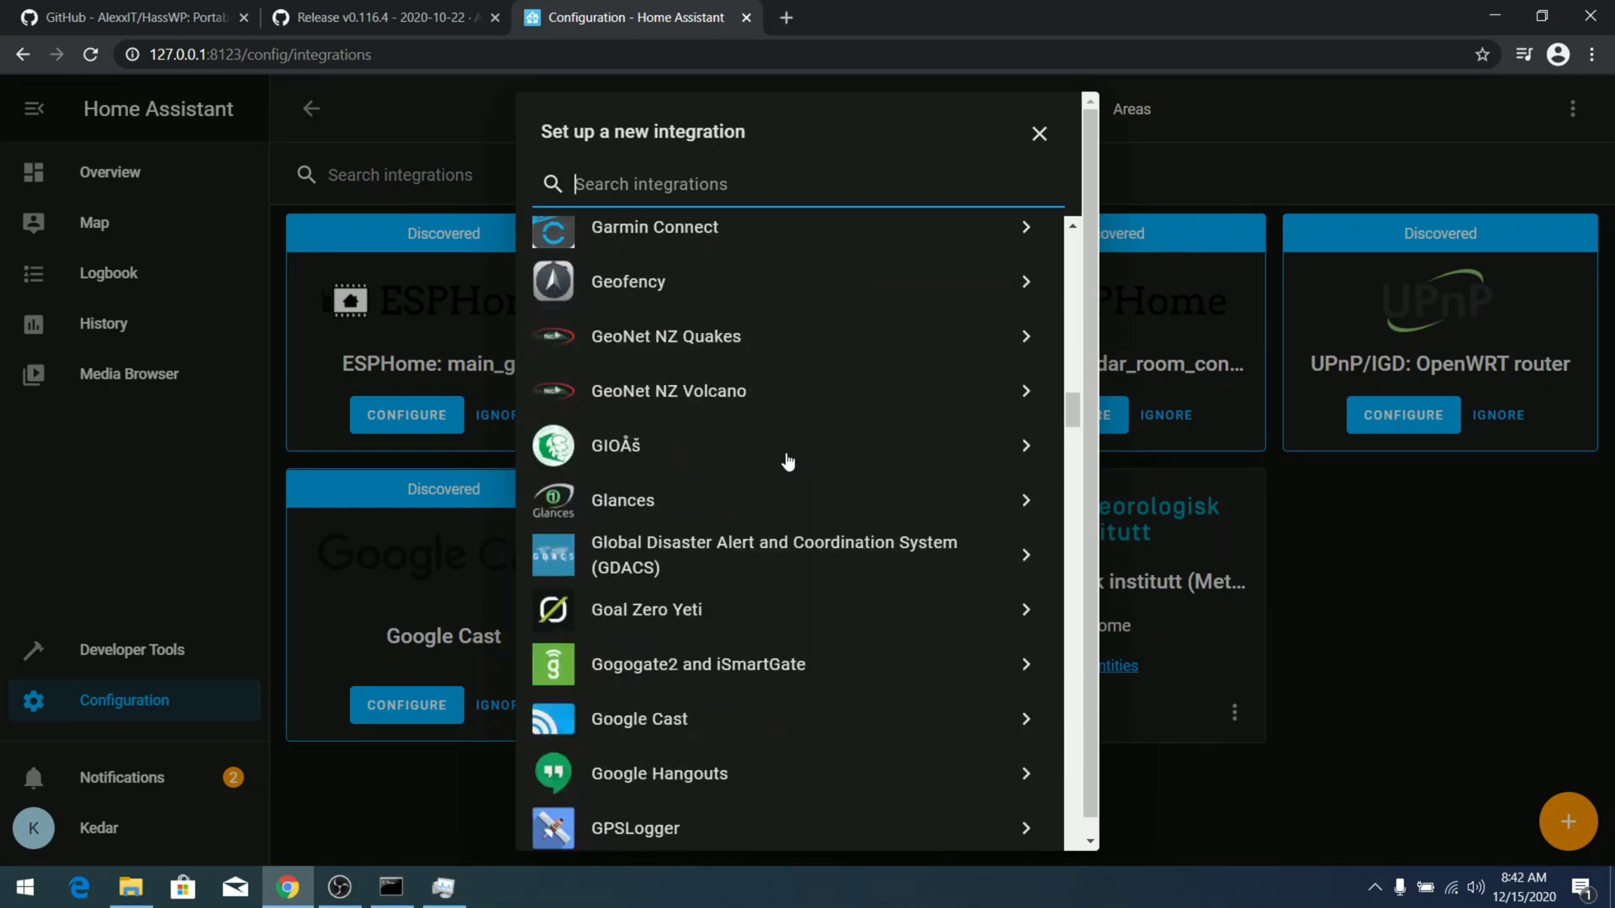
{"action": "scroll", "coordinate": [788, 459], "scroll_direction": "down", "scroll_amount": 1}
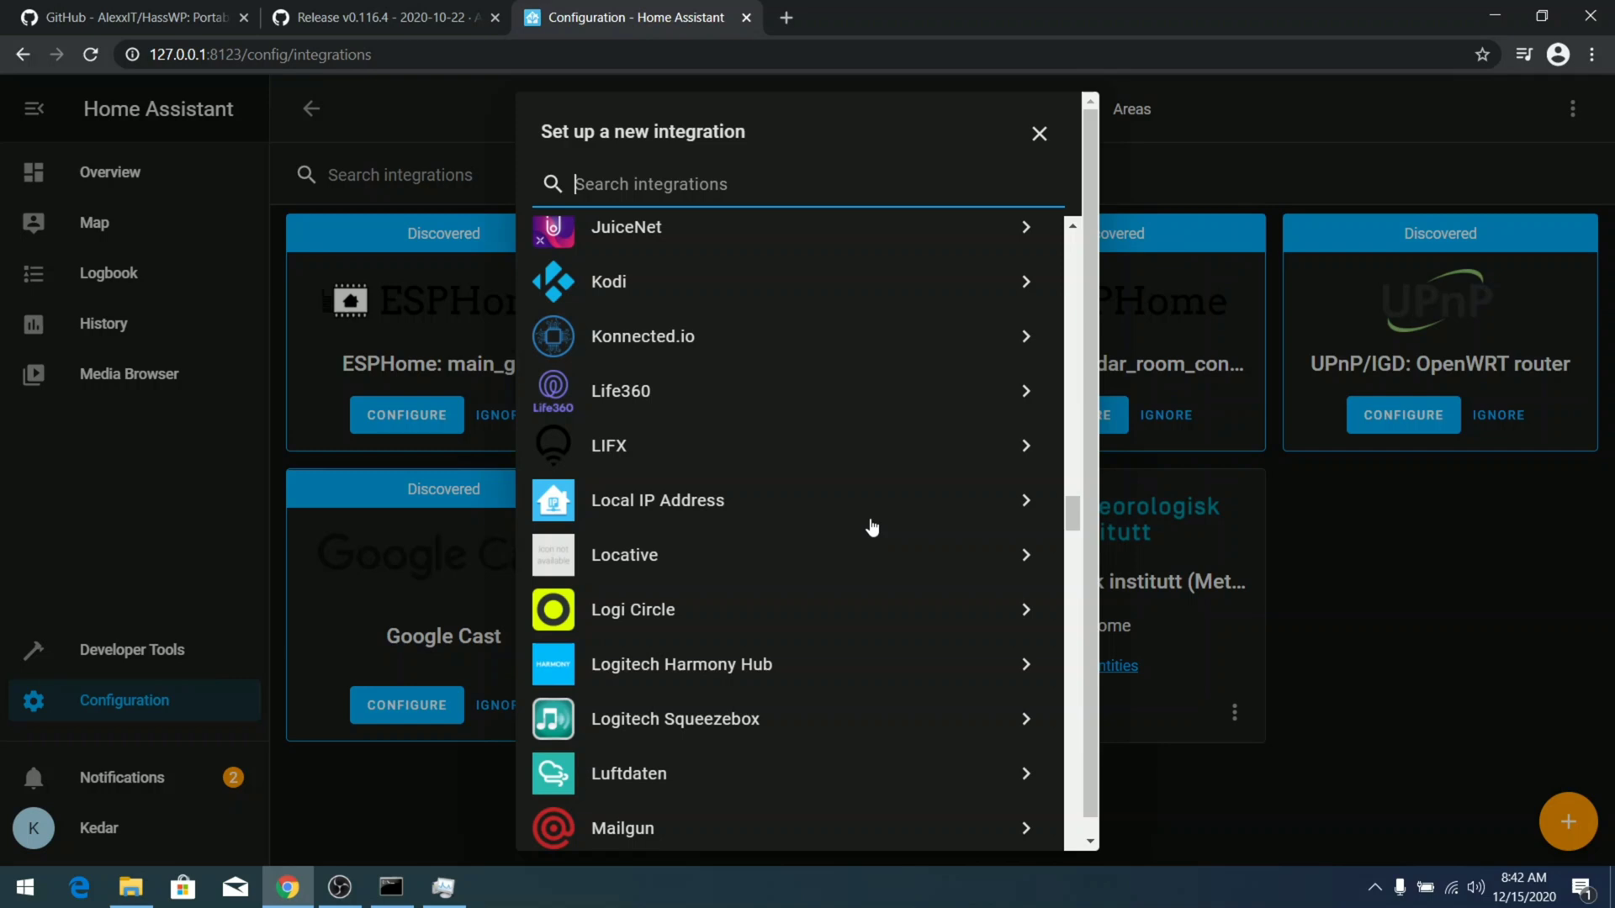
{"action": "scroll", "coordinate": [820, 529], "scroll_direction": "down", "scroll_amount": 5}
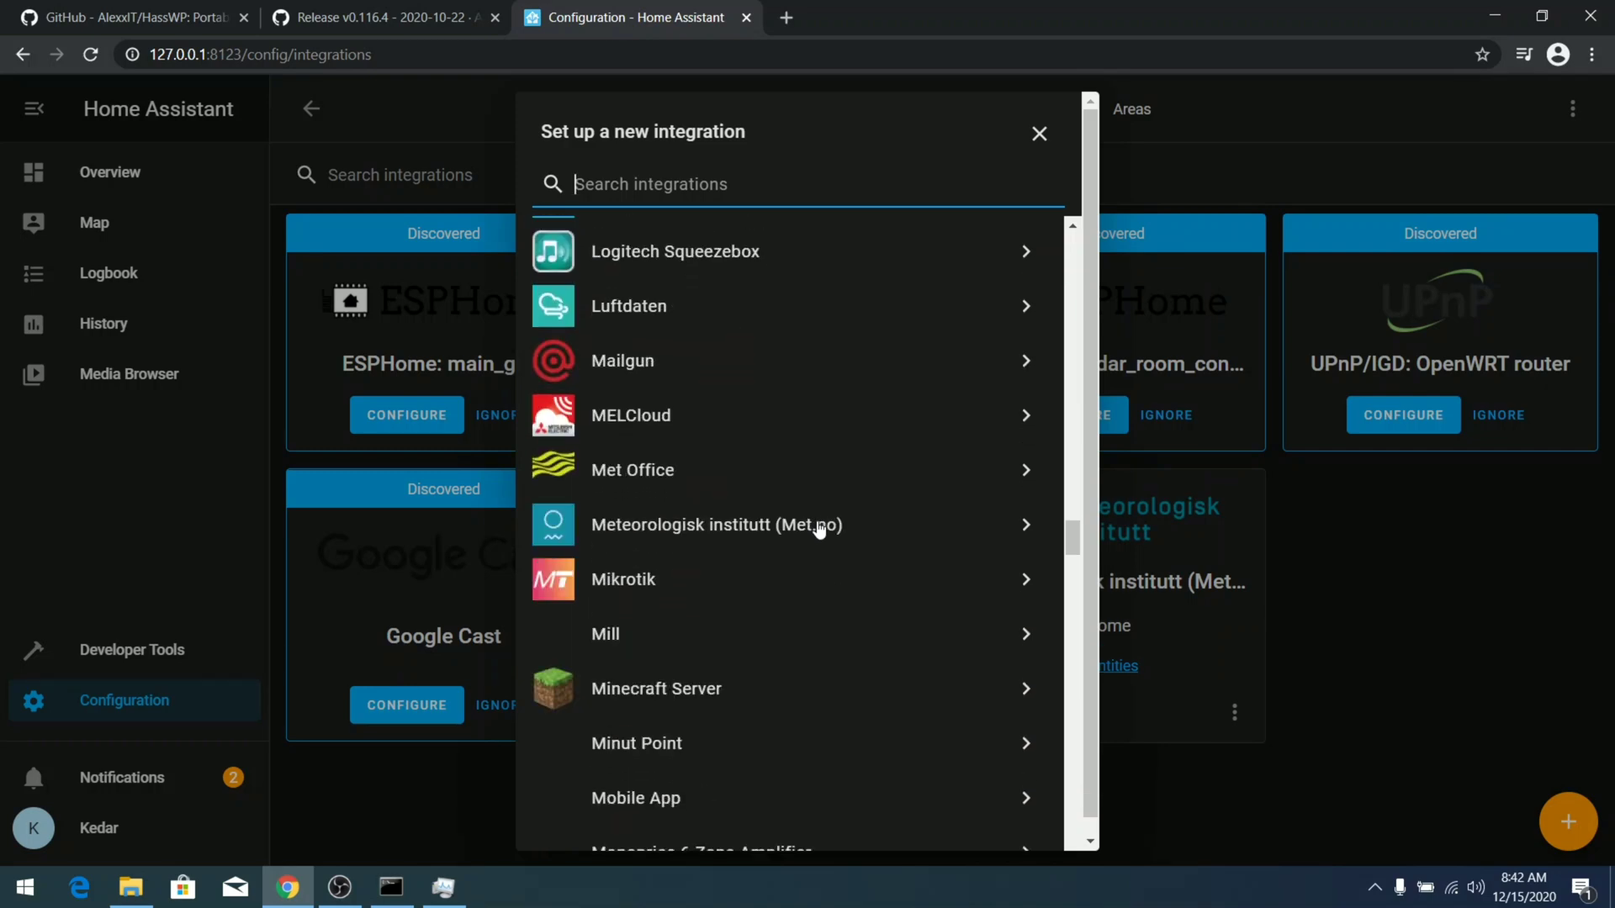
{"action": "scroll", "coordinate": [819, 528], "scroll_direction": "down", "scroll_amount": 5}
{"action": "scroll", "coordinate": [819, 528], "scroll_direction": "down", "scroll_amount": 15}
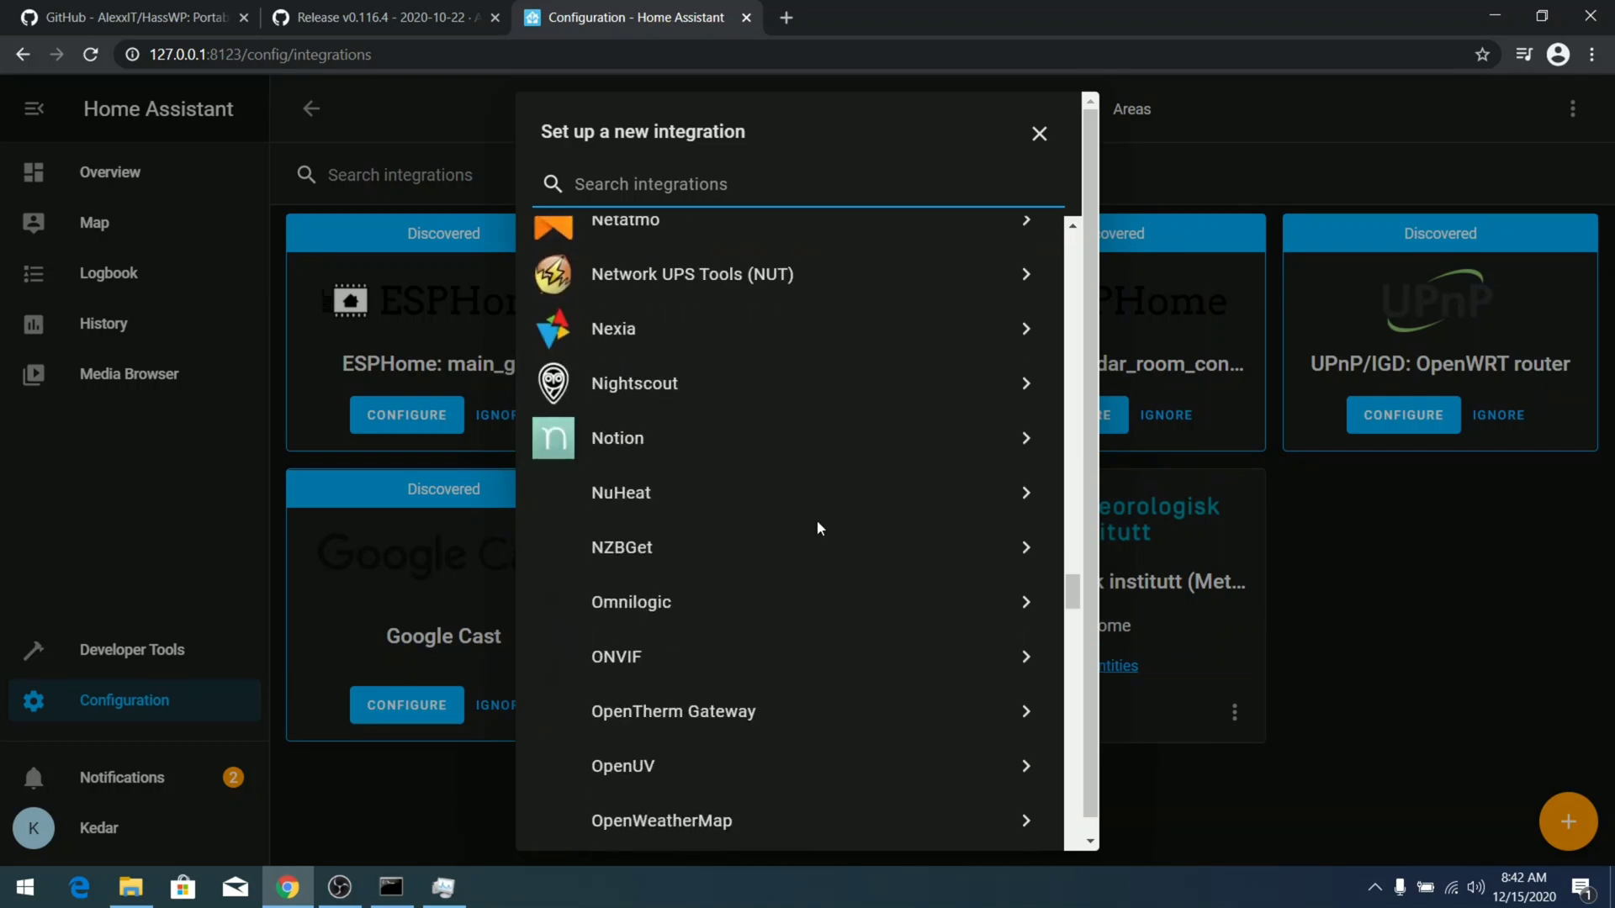
- Close the integration list and set up Google Cast, placing Family Room TV in Living Room
{"action": "left_click", "coordinate": [1390, 424]}
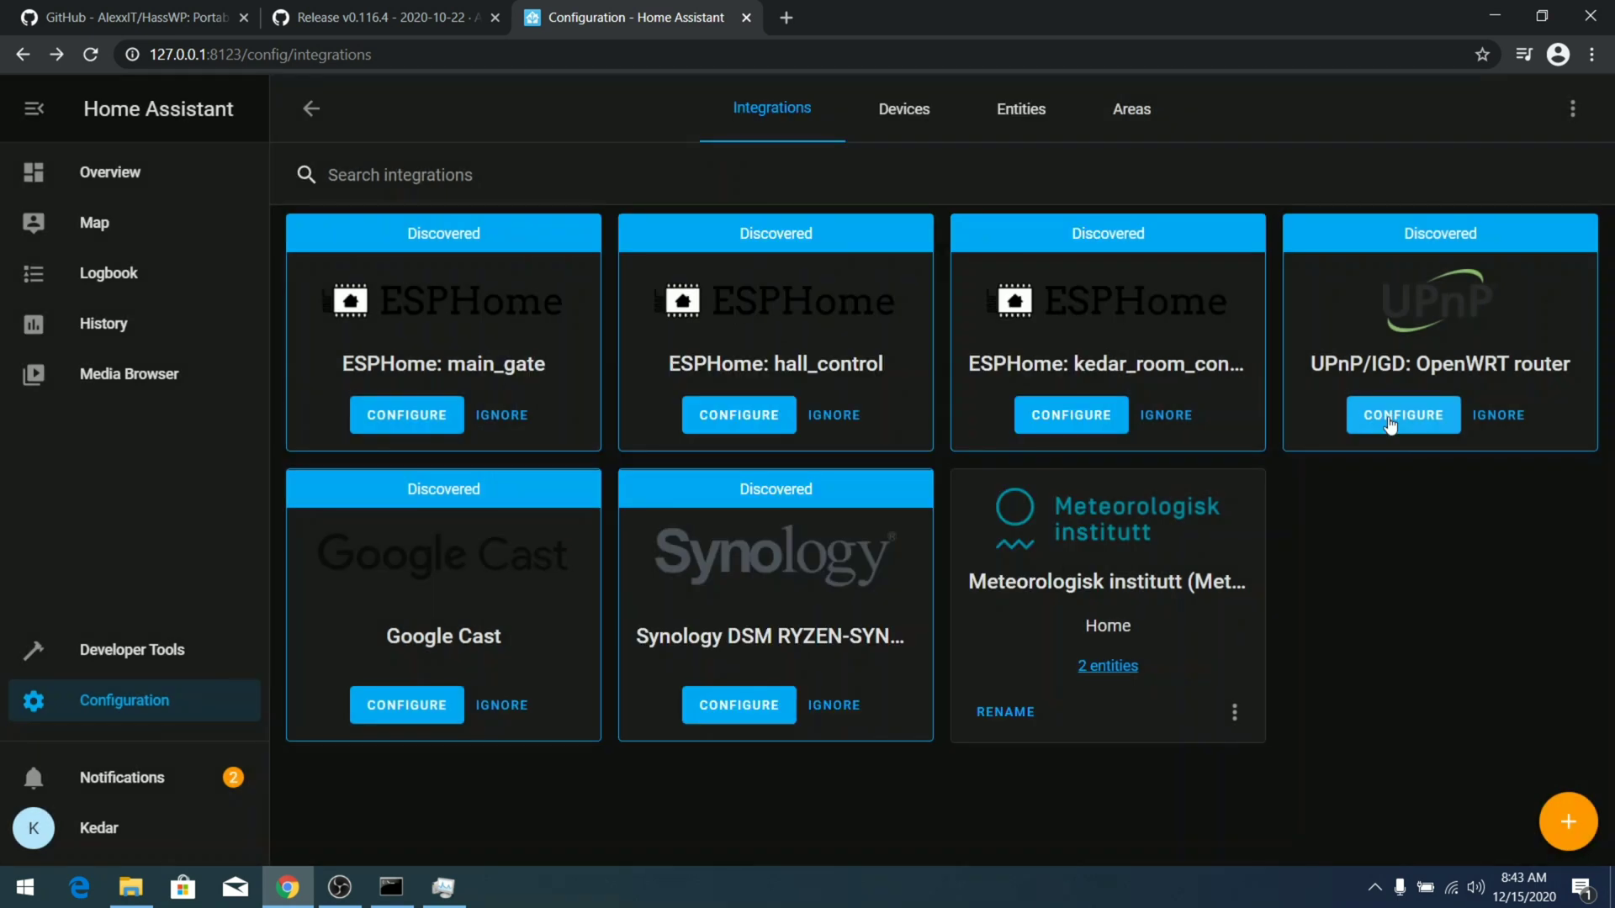
{"action": "left_click", "coordinate": [421, 709]}
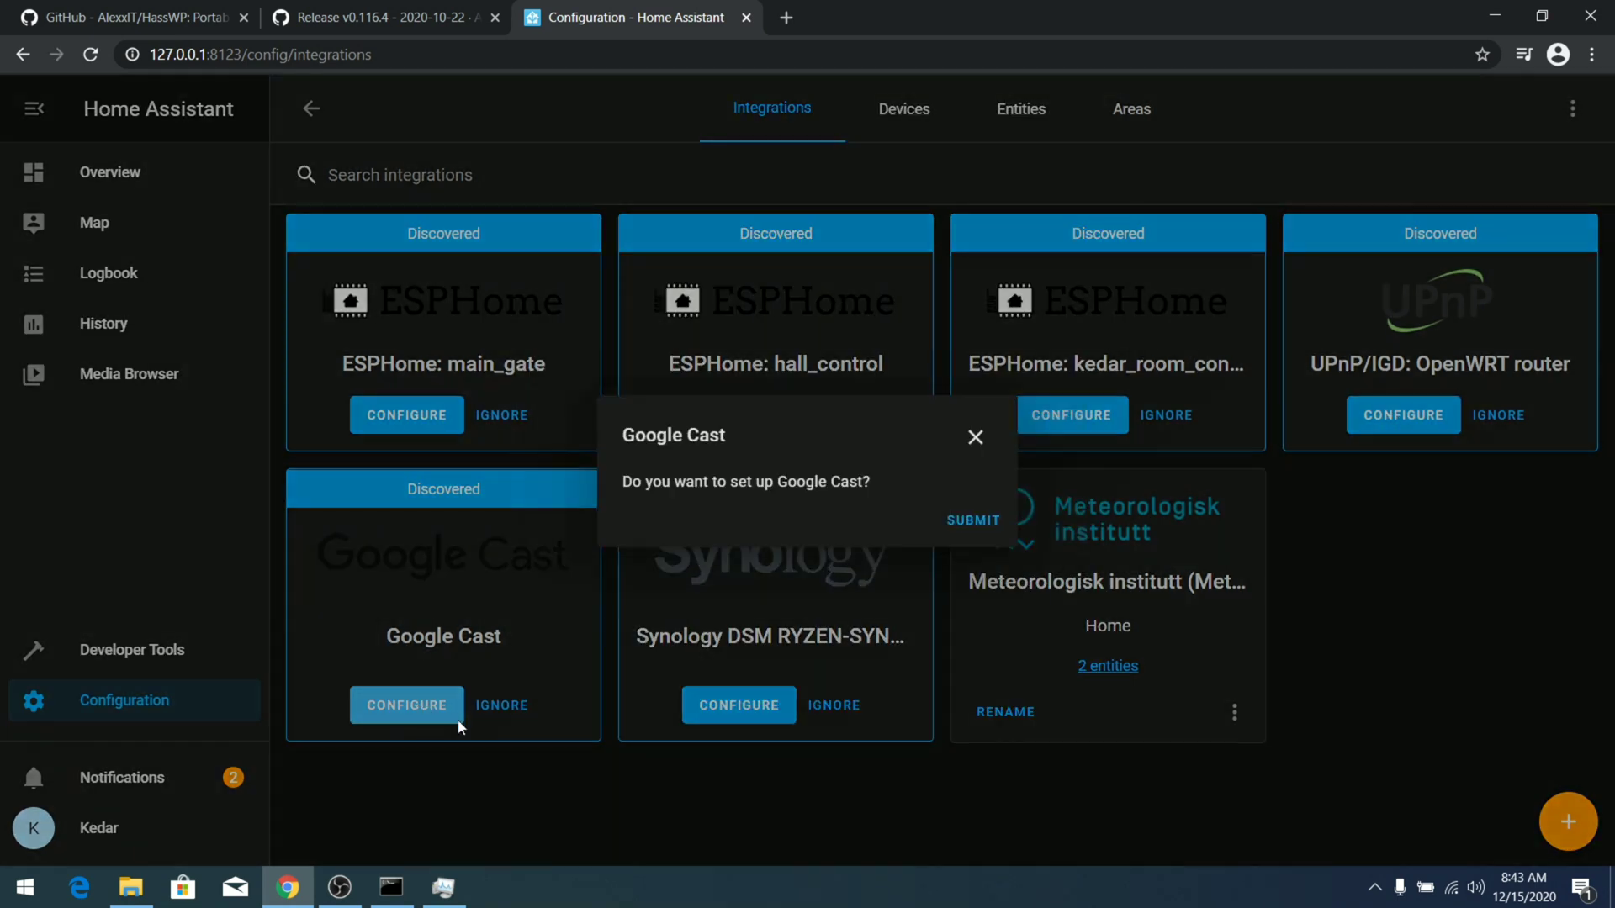
{"action": "left_click", "coordinate": [976, 521]}
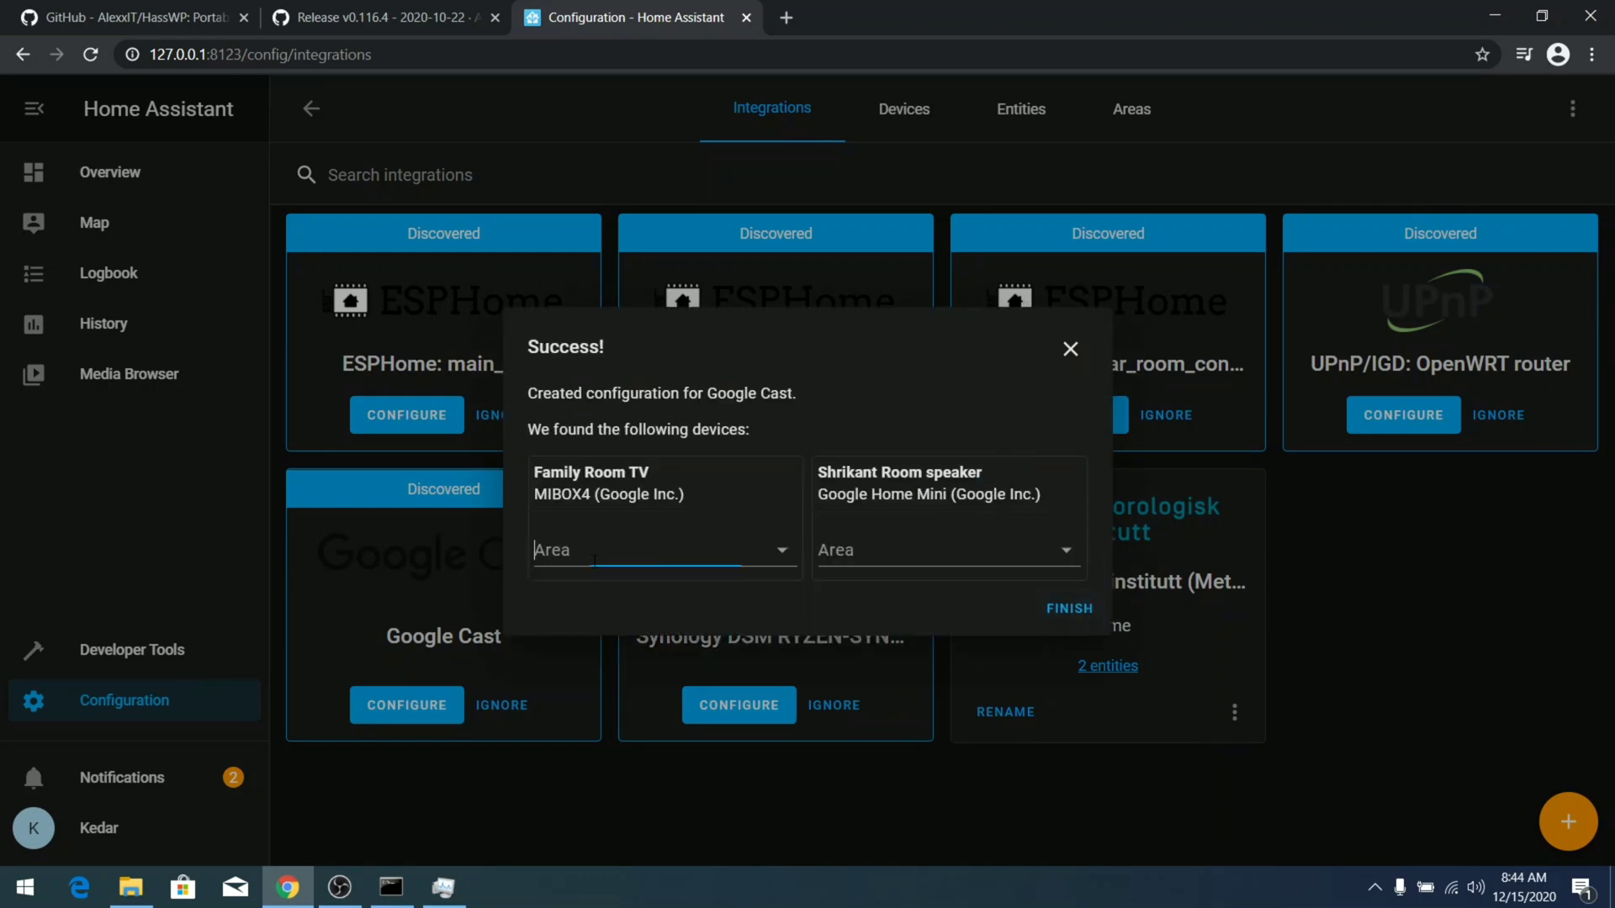
{"action": "left_click", "coordinate": [643, 570]}
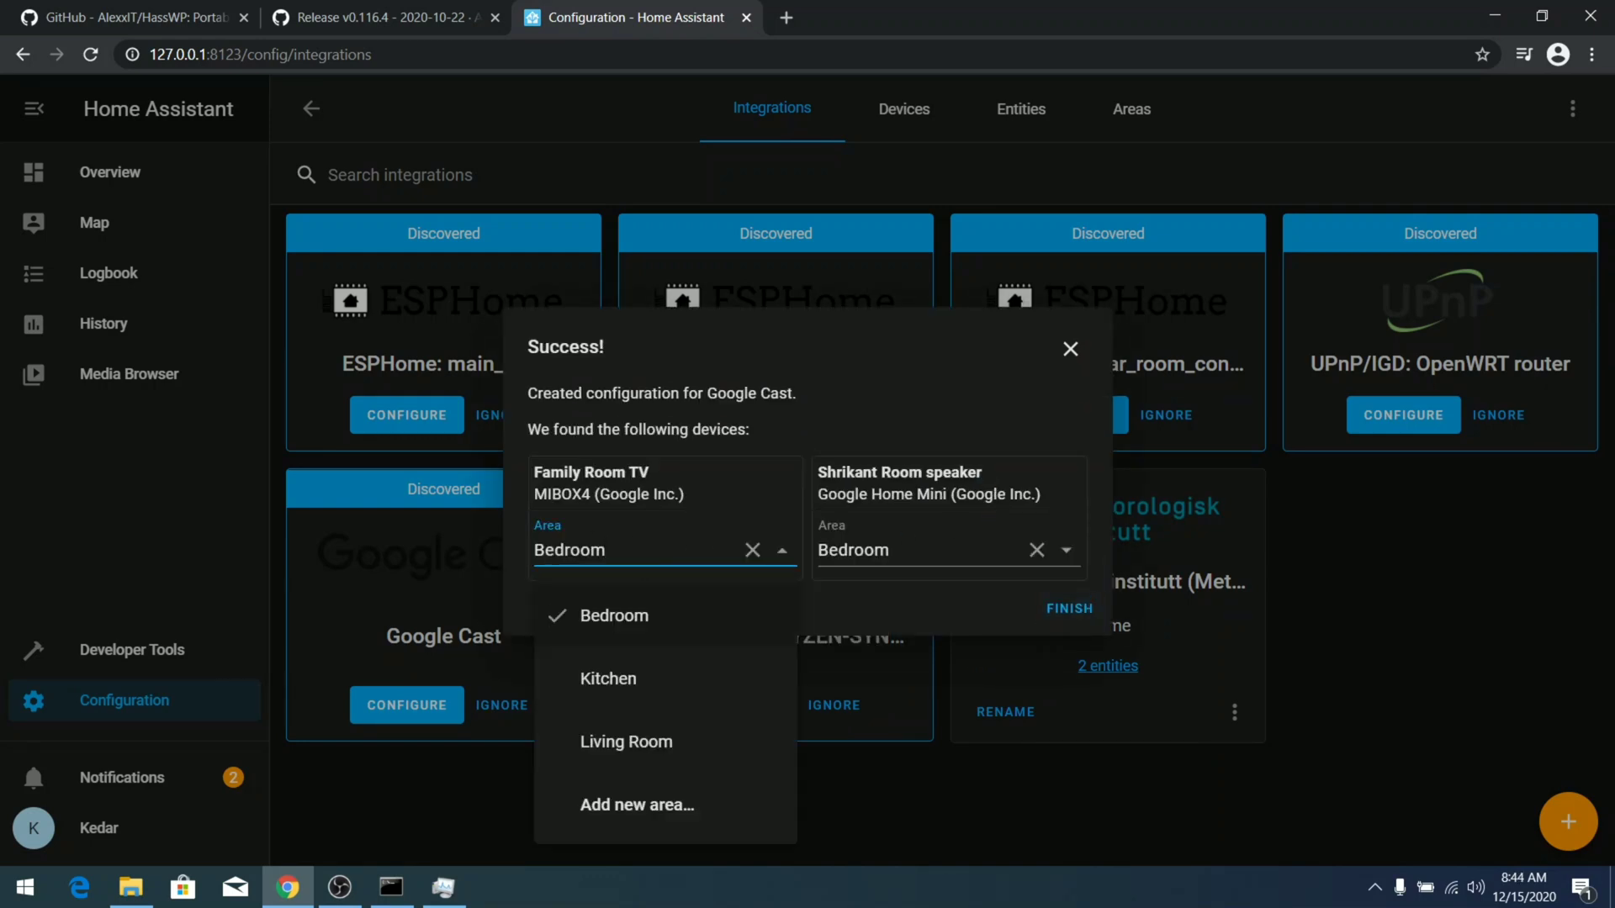
{"action": "left_click", "coordinate": [626, 744]}
- Finish the Google Cast setup and press the speaker card's power button on the Home dashboard
{"action": "left_click", "coordinate": [1065, 608]}
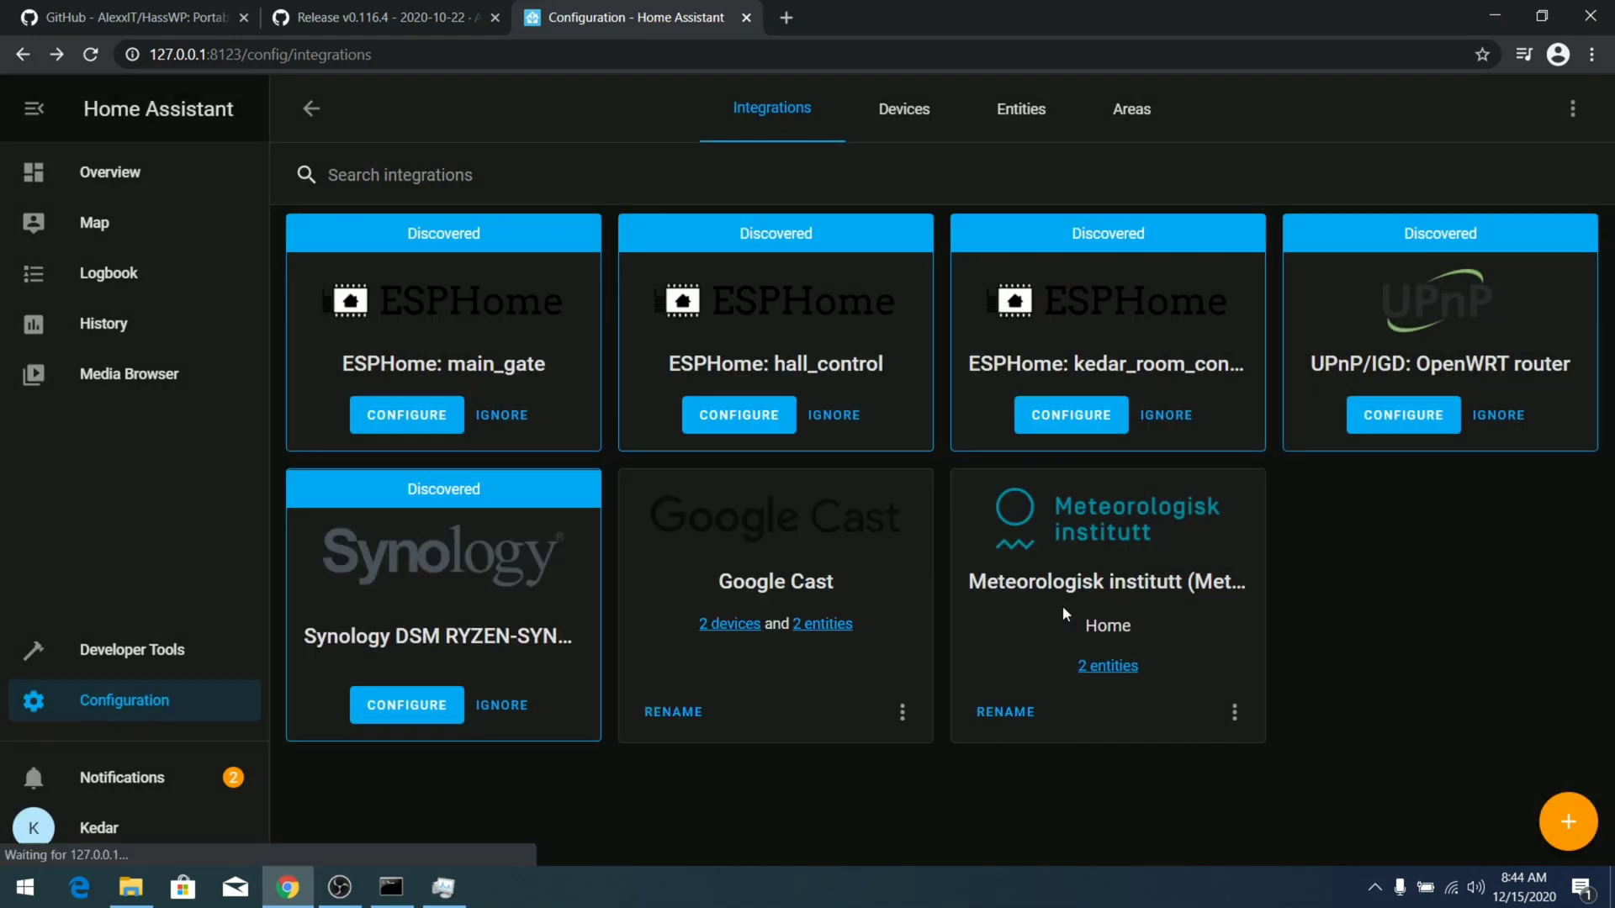
{"action": "left_click", "coordinate": [126, 172]}
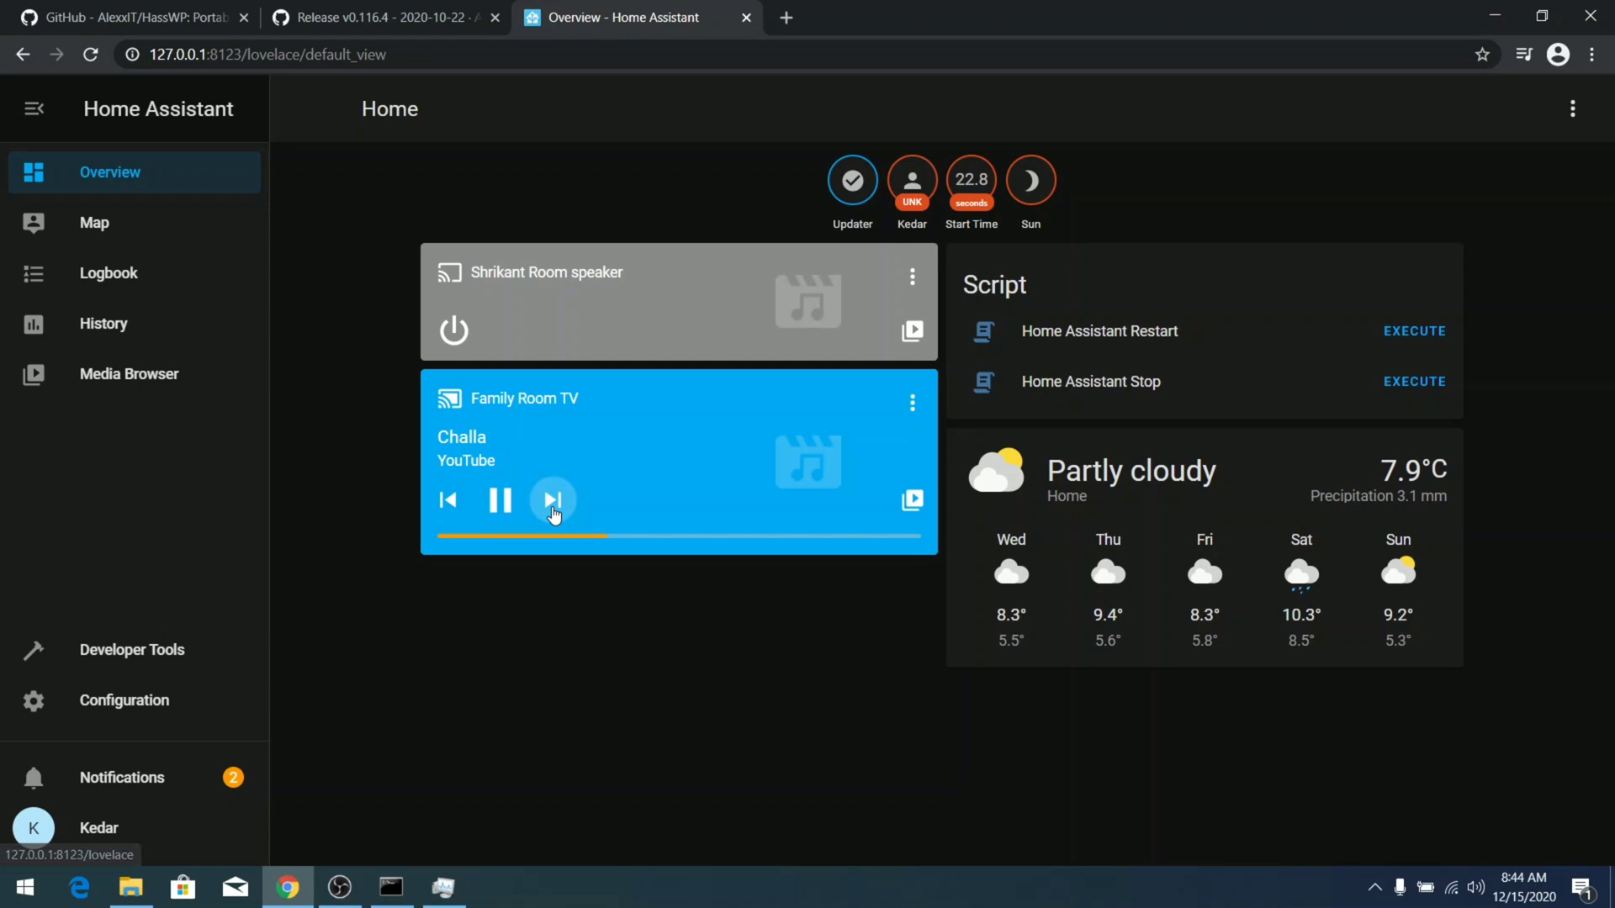
{"action": "left_click", "coordinate": [456, 332]}
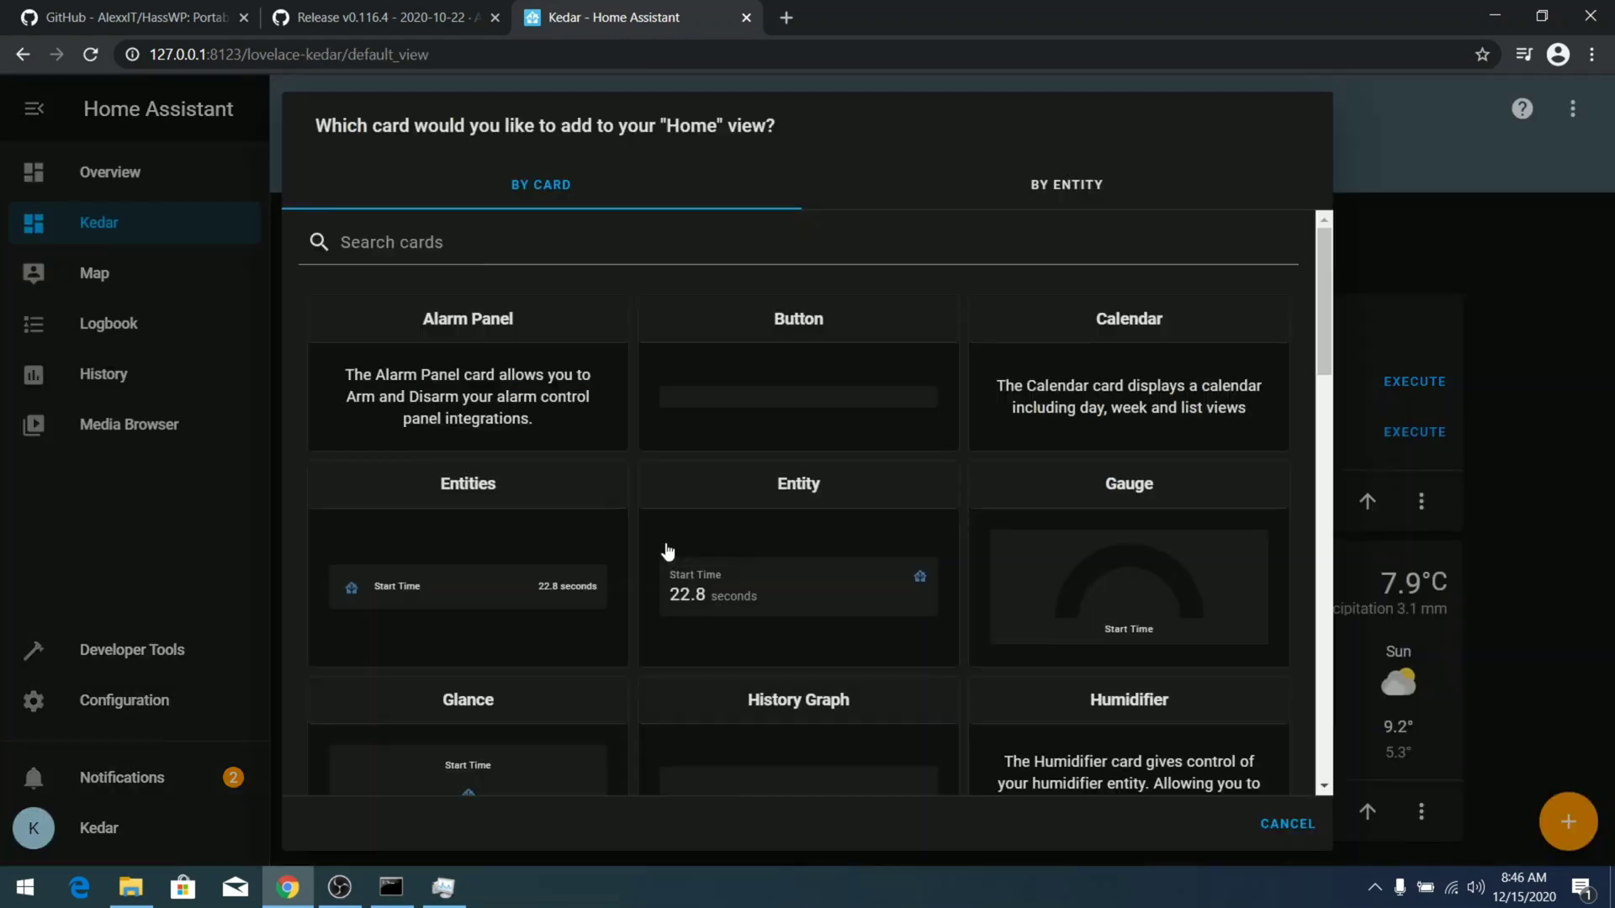
- Scroll the card picker and choose a Map card for the Home view
{"action": "scroll", "coordinate": [667, 551], "scroll_direction": "down", "scroll_amount": 10}
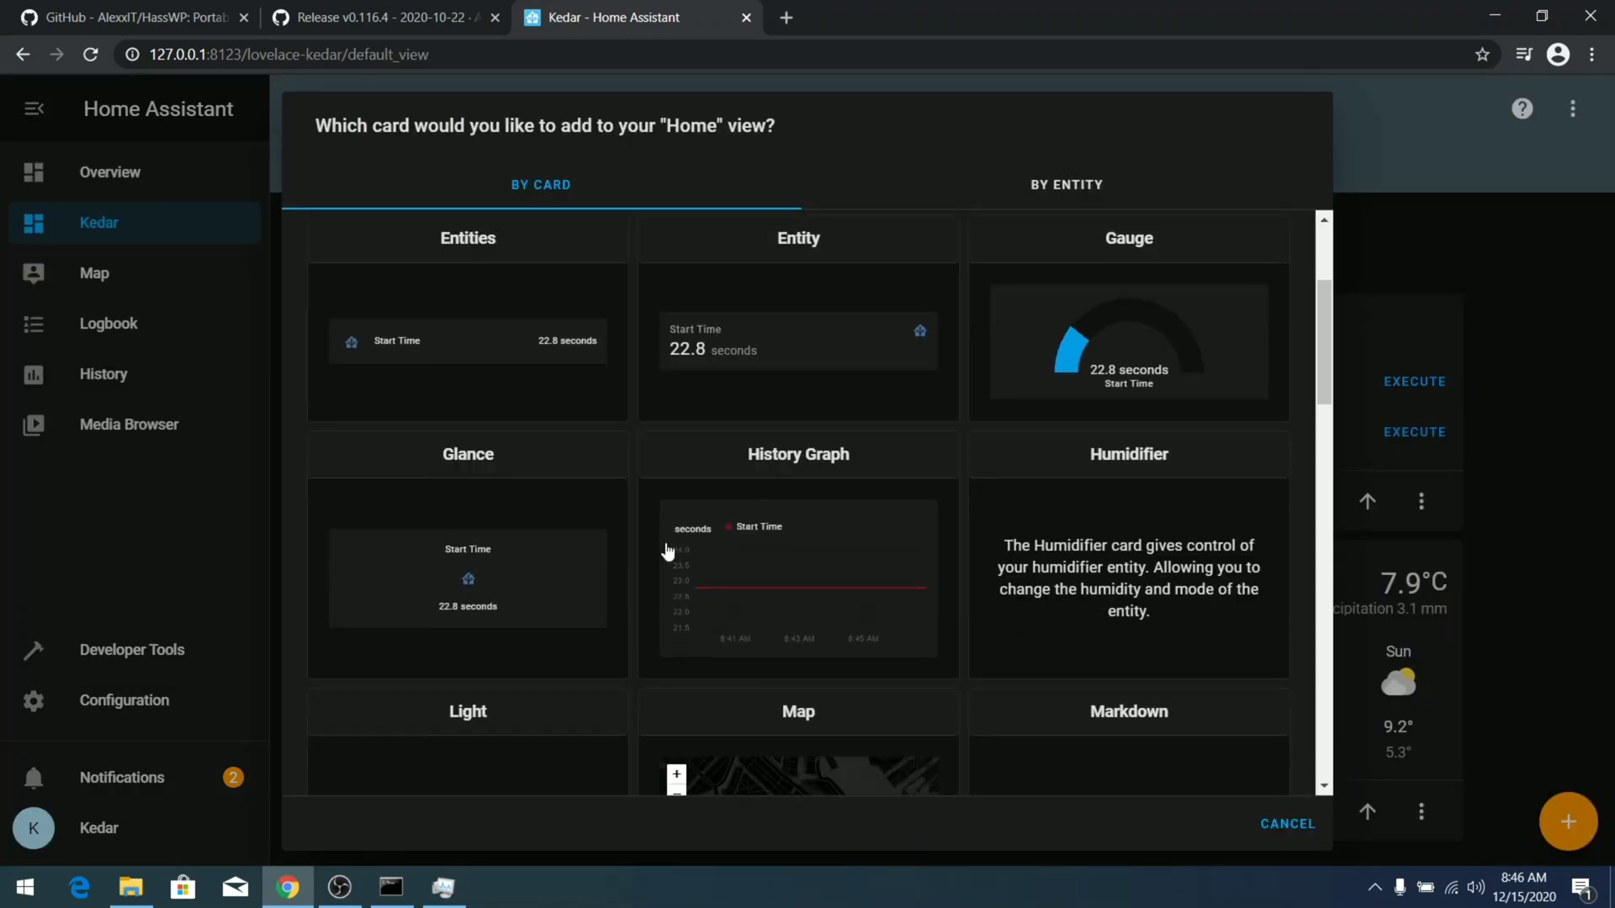
{"action": "scroll", "coordinate": [667, 551], "scroll_direction": "down", "scroll_amount": 10}
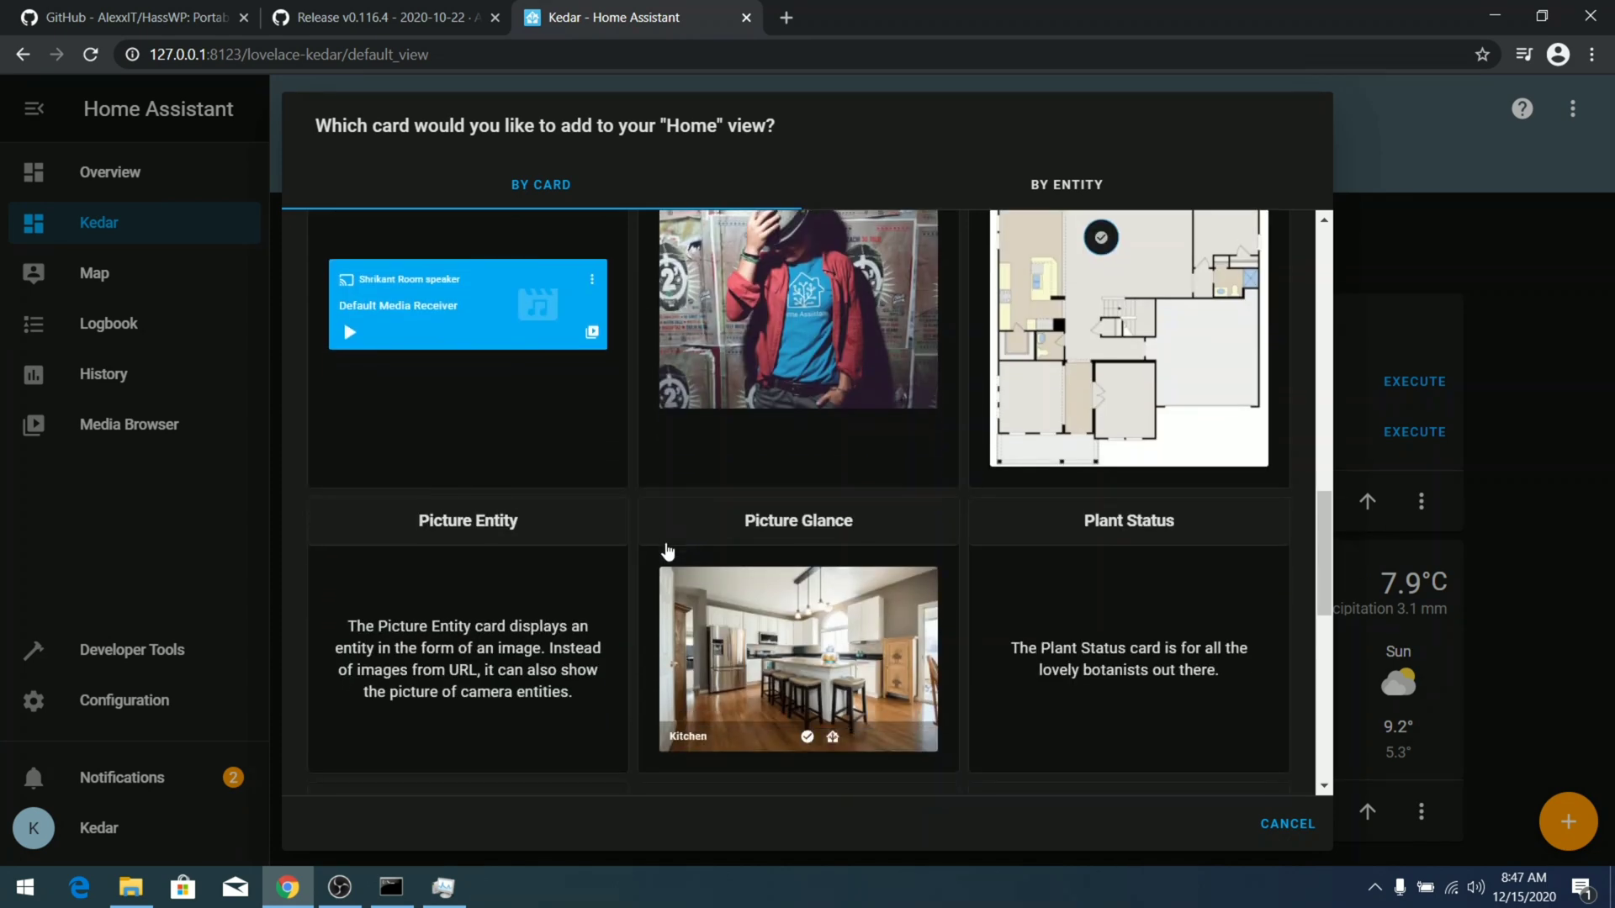
{"action": "scroll", "coordinate": [667, 550], "scroll_direction": "down", "scroll_amount": 2}
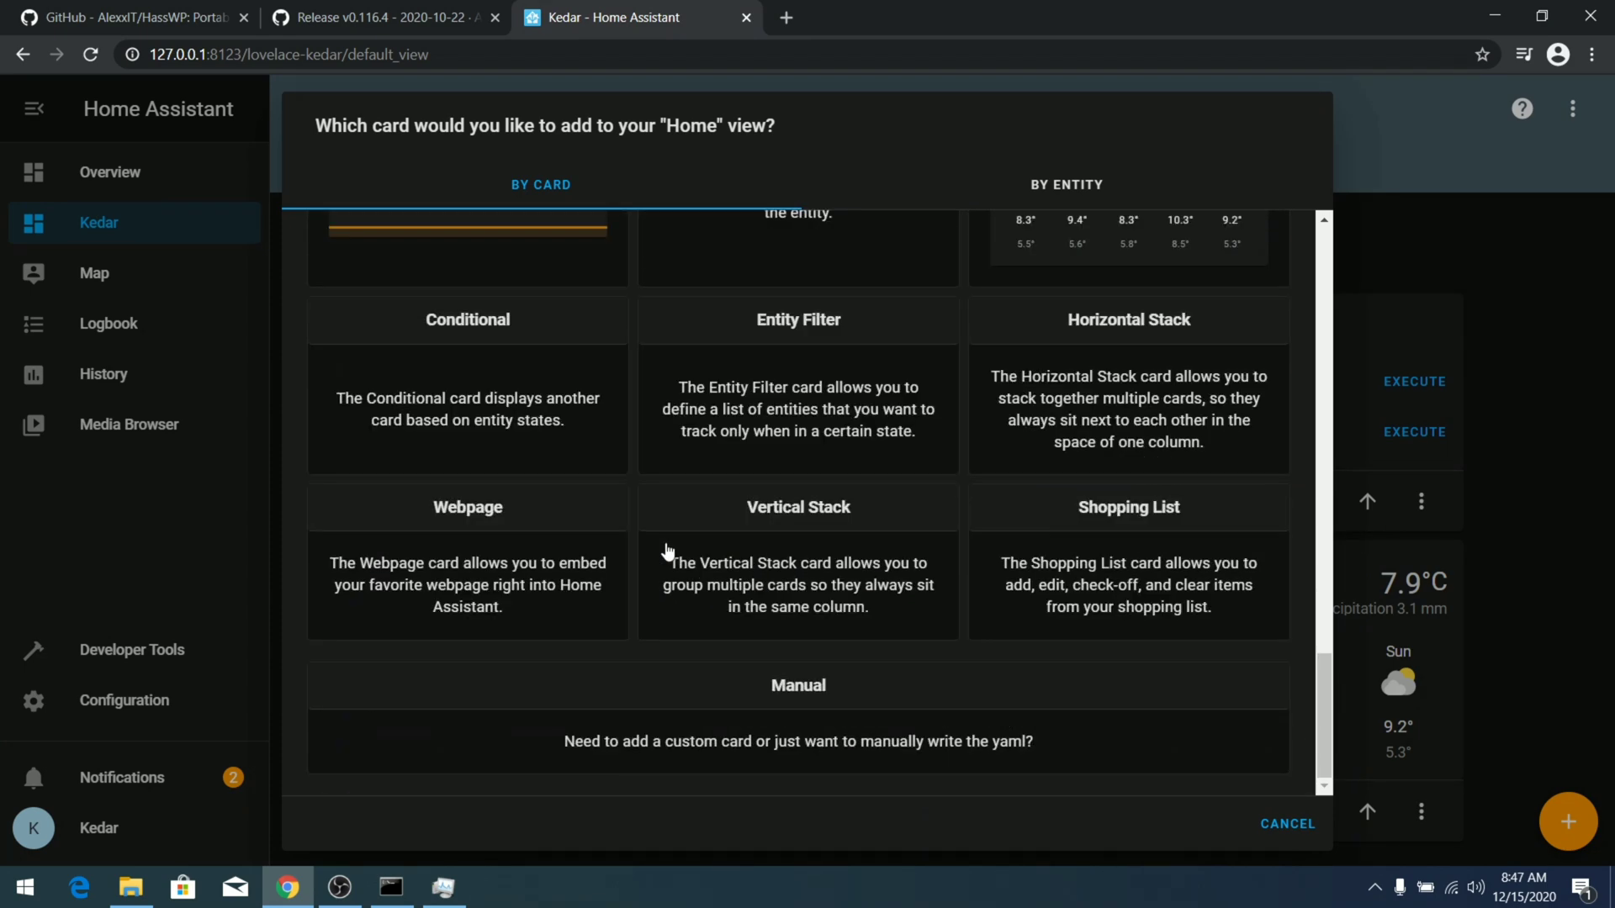
{"action": "scroll", "coordinate": [601, 477], "scroll_direction": "up", "scroll_amount": 12}
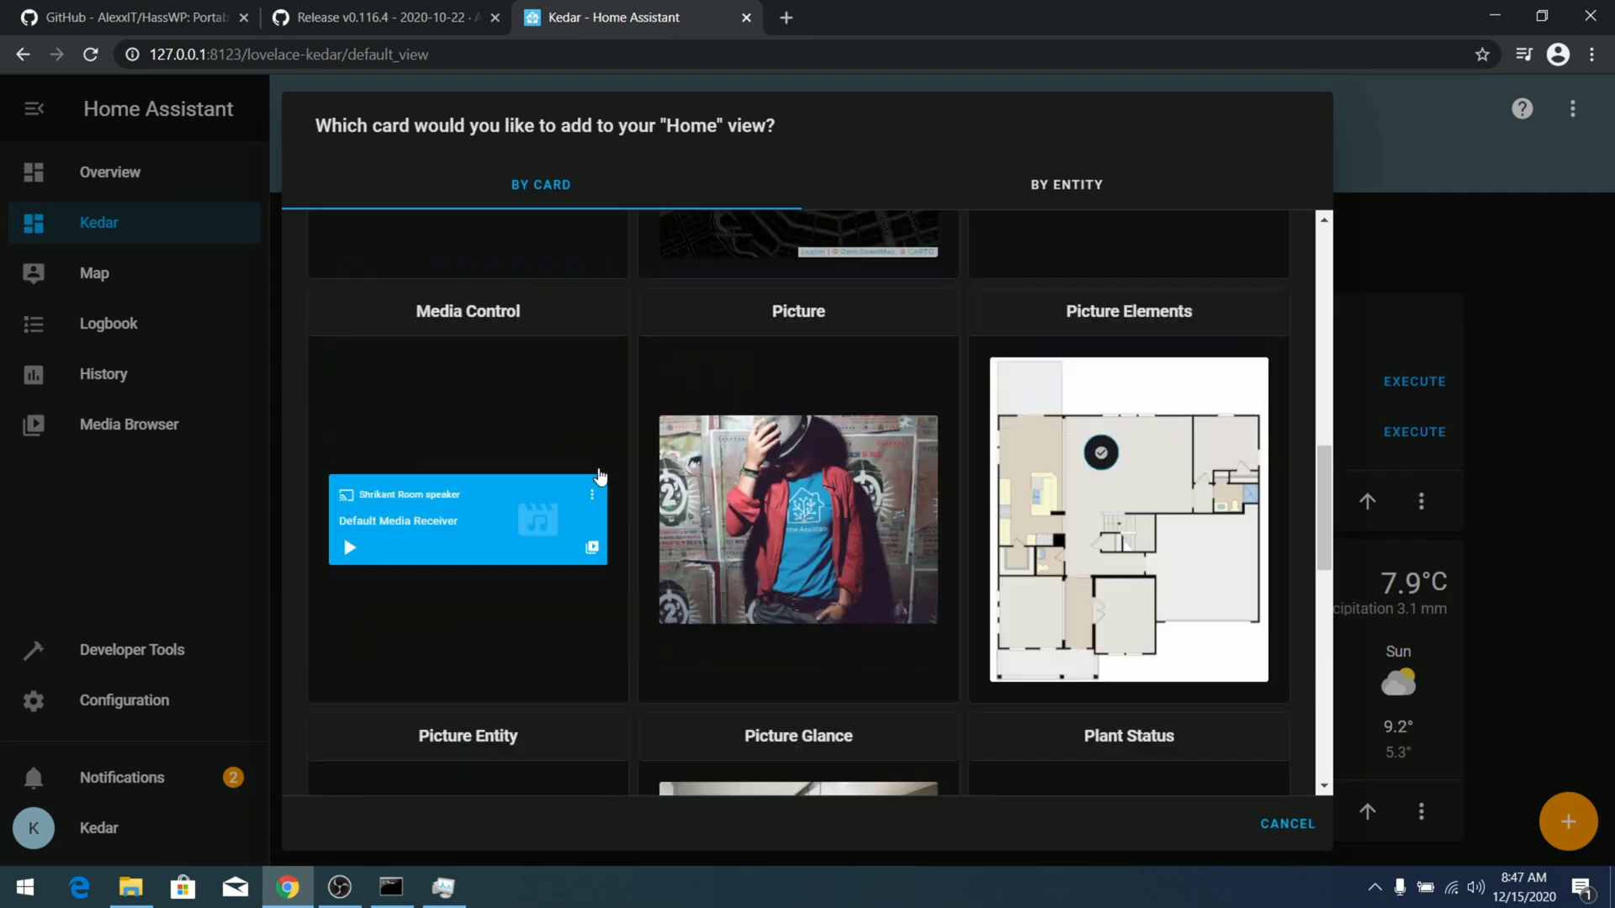
{"action": "scroll", "coordinate": [577, 540], "scroll_direction": "up", "scroll_amount": 15}
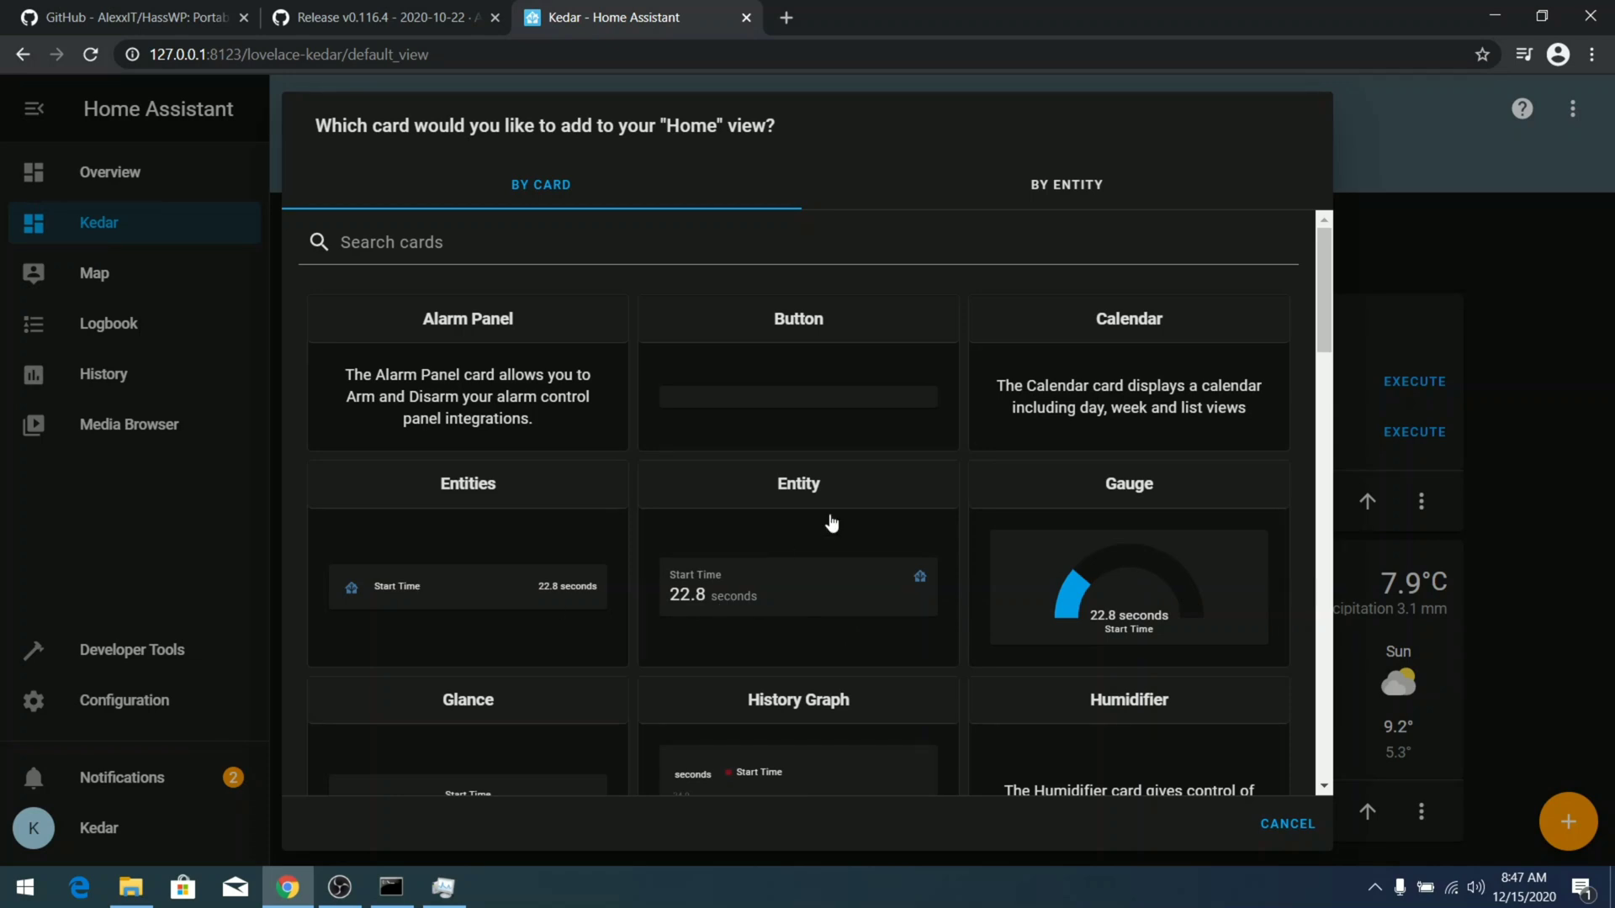
{"action": "scroll", "coordinate": [851, 516], "scroll_direction": "down", "scroll_amount": 6}
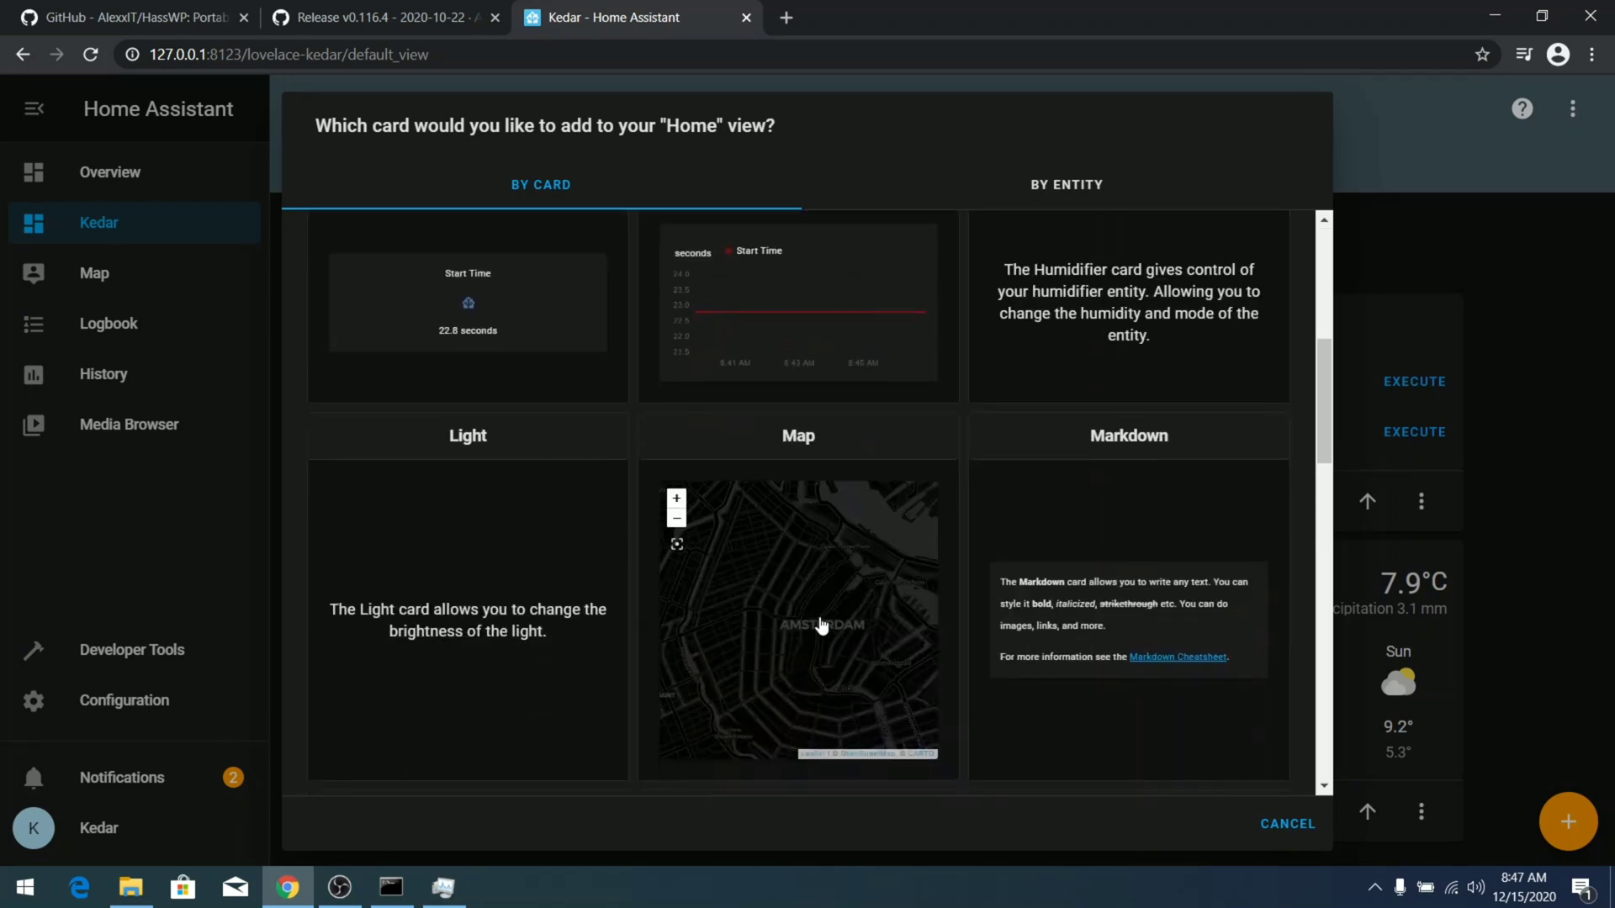
{"action": "left_click", "coordinate": [822, 627]}
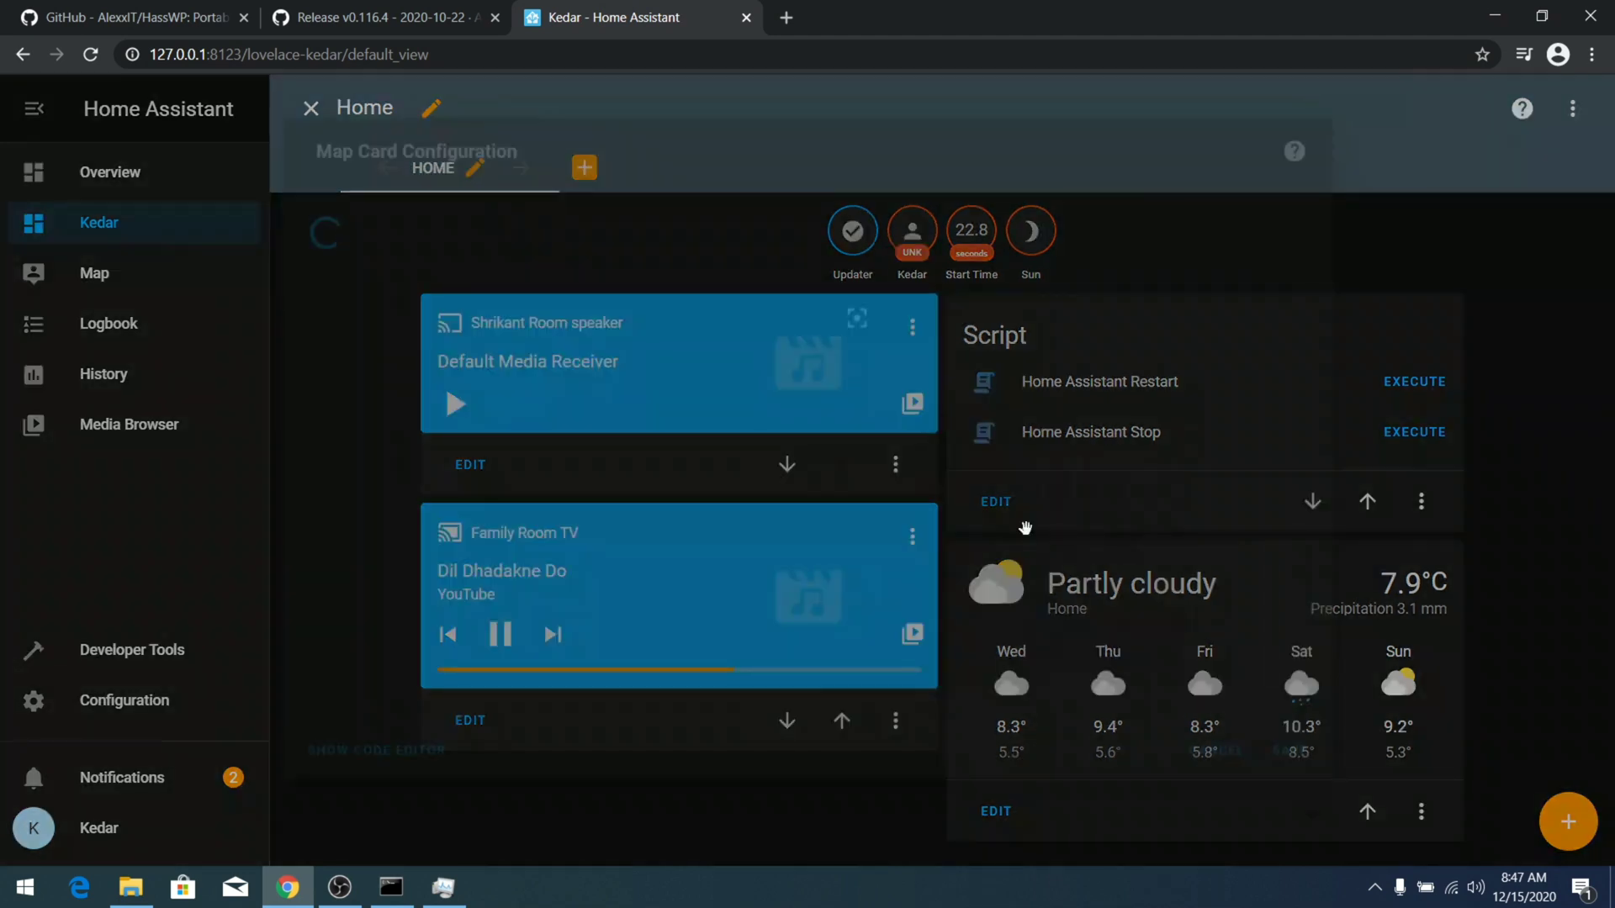
{"action": "scroll", "coordinate": [1025, 527], "scroll_direction": "down", "scroll_amount": 2}
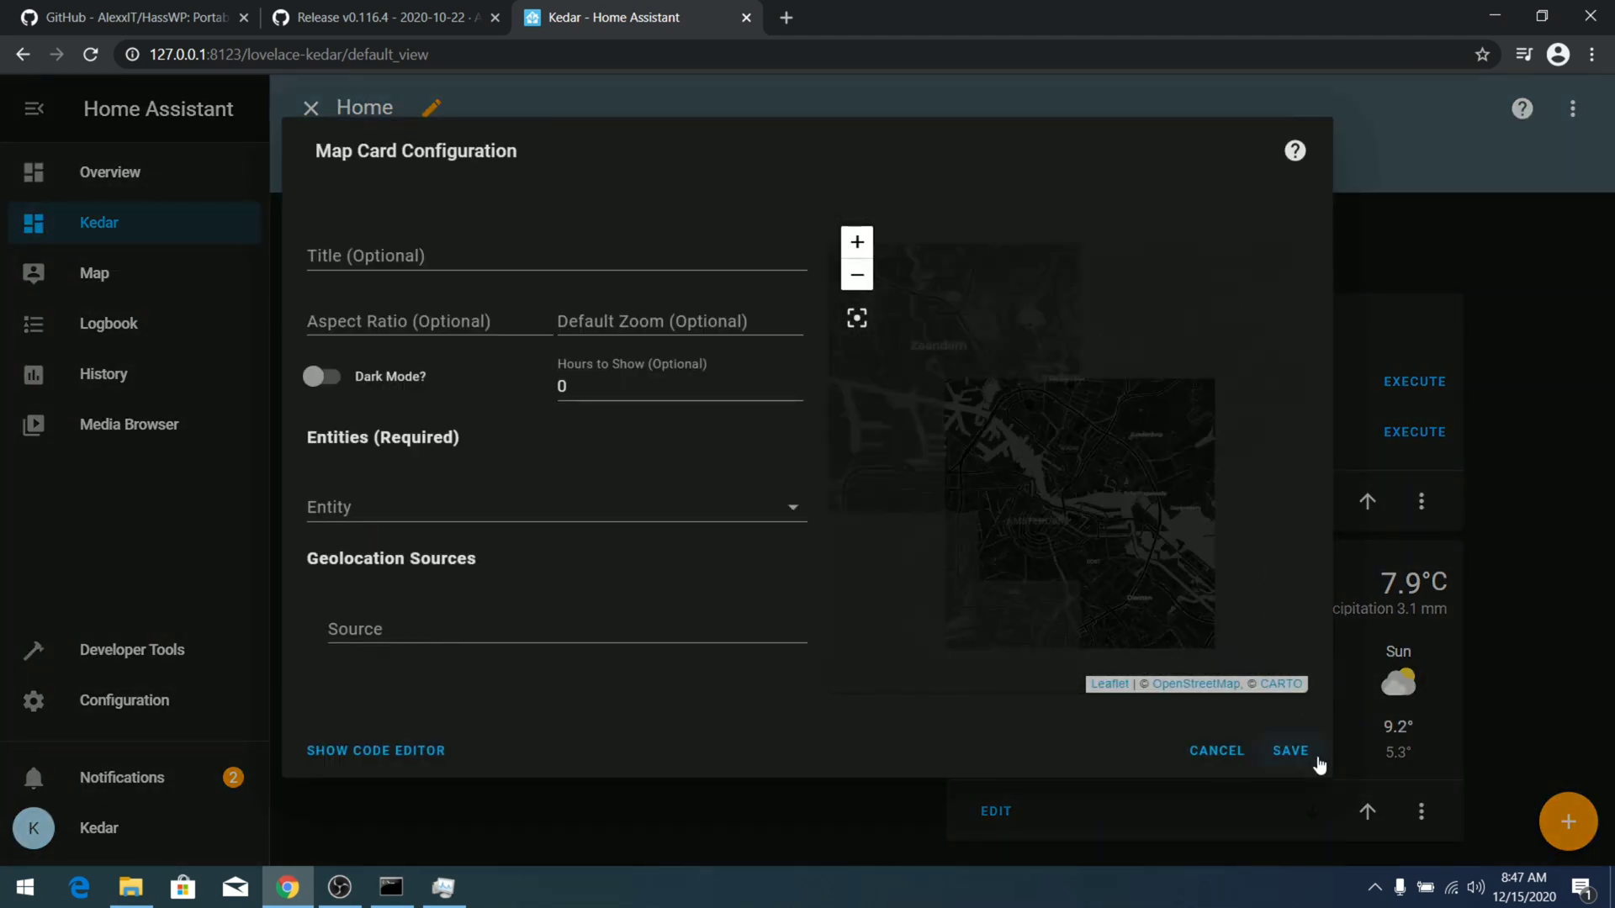
- Save the Map card, zoom the Amsterdam map out one level, and pause the Family Room TV
{"action": "left_click", "coordinate": [1295, 751]}
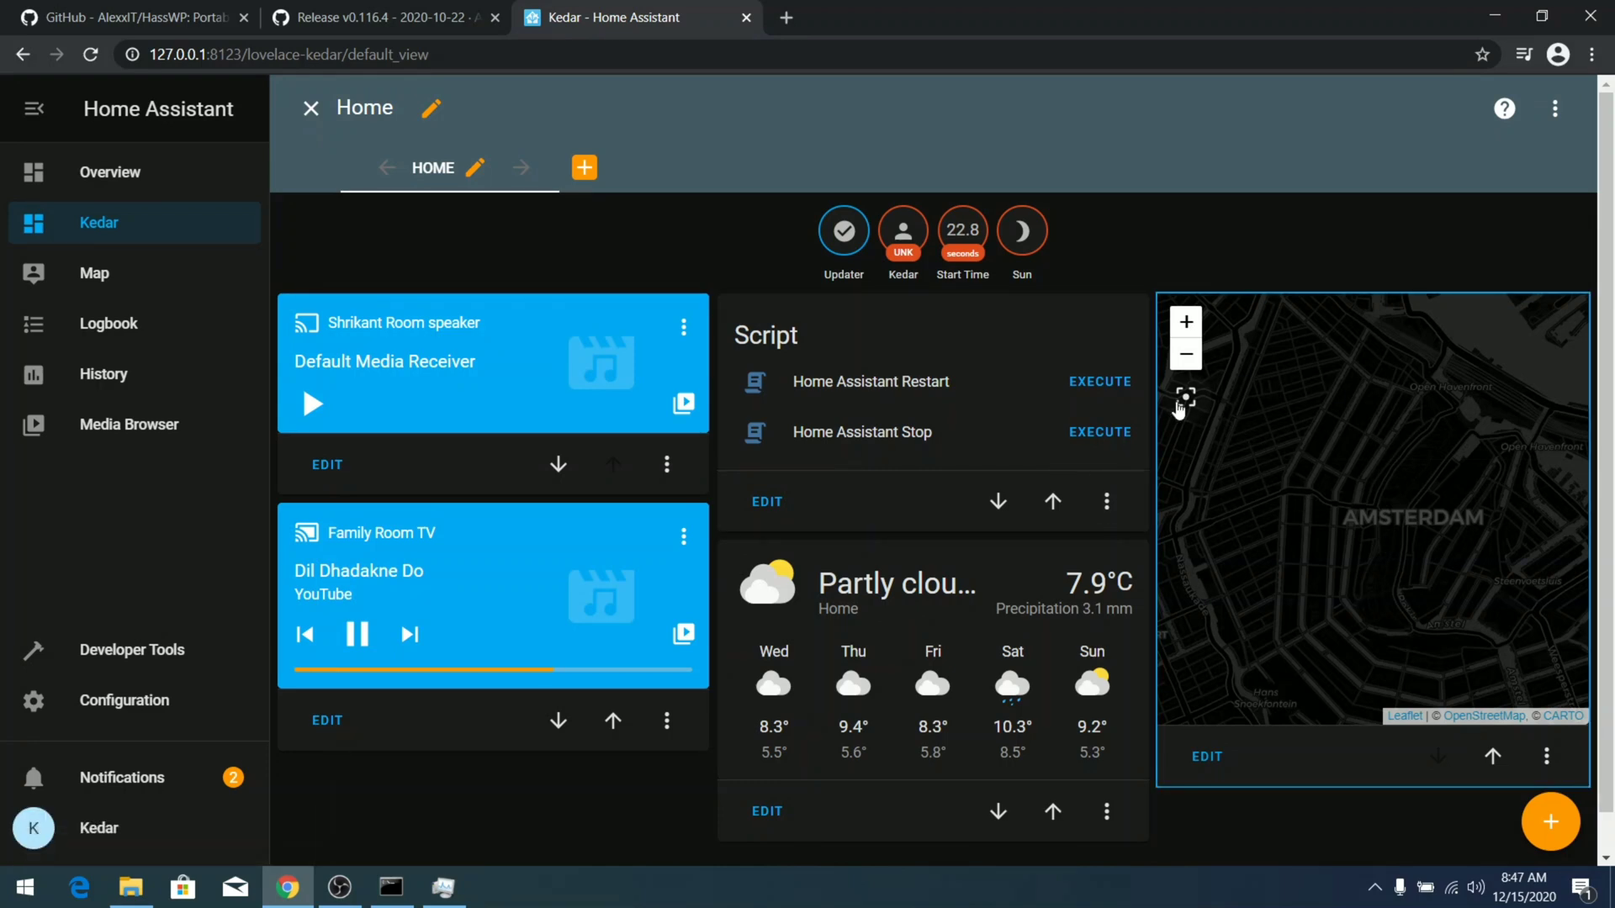
{"action": "left_click", "coordinate": [1187, 357]}
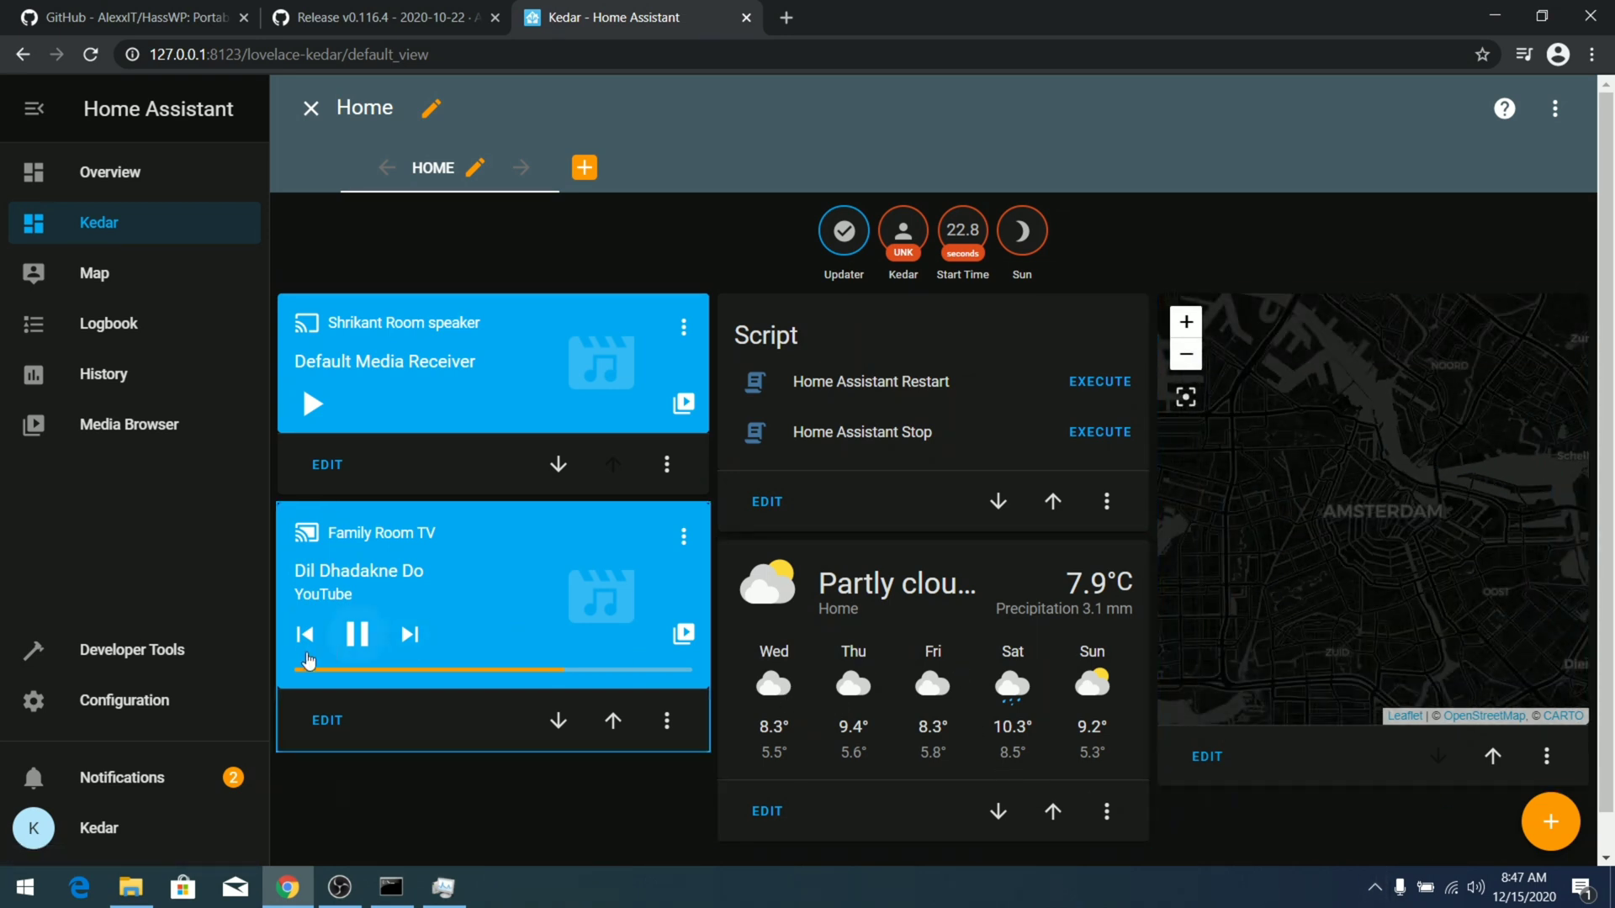
{"action": "left_click", "coordinate": [362, 637]}
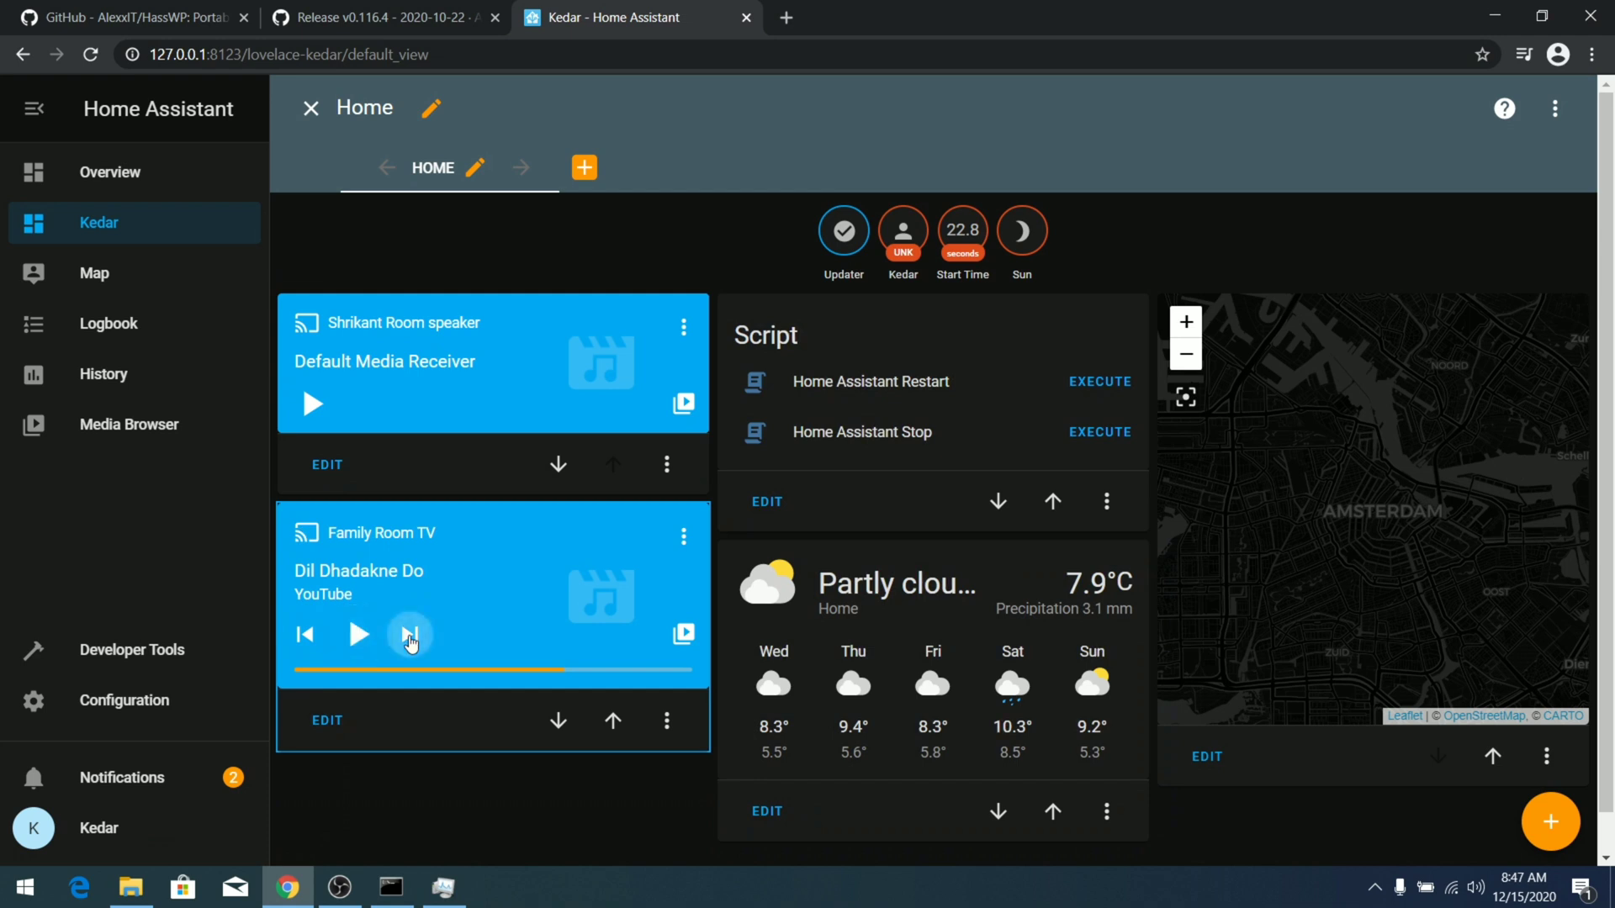
- Resume the TV, find the Wi-Fi IPv4 address 192.168.100.180, and log in on the phone
{"action": "left_click", "coordinate": [358, 636]}
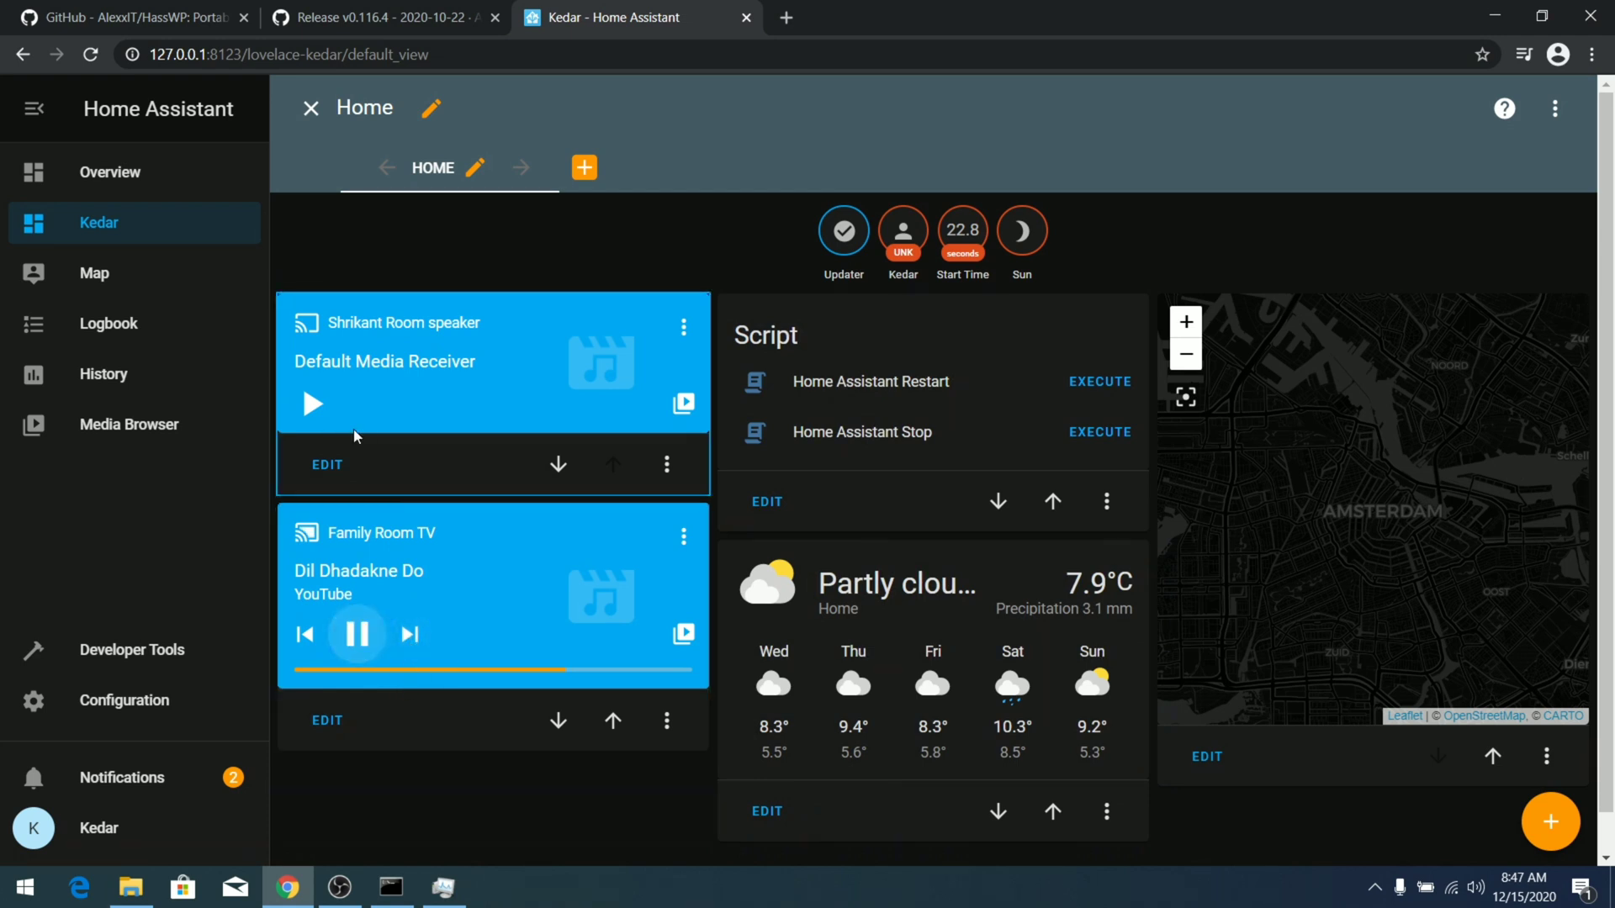
{"action": "scroll", "coordinate": [695, 664], "scroll_direction": "down", "scroll_amount": 1}
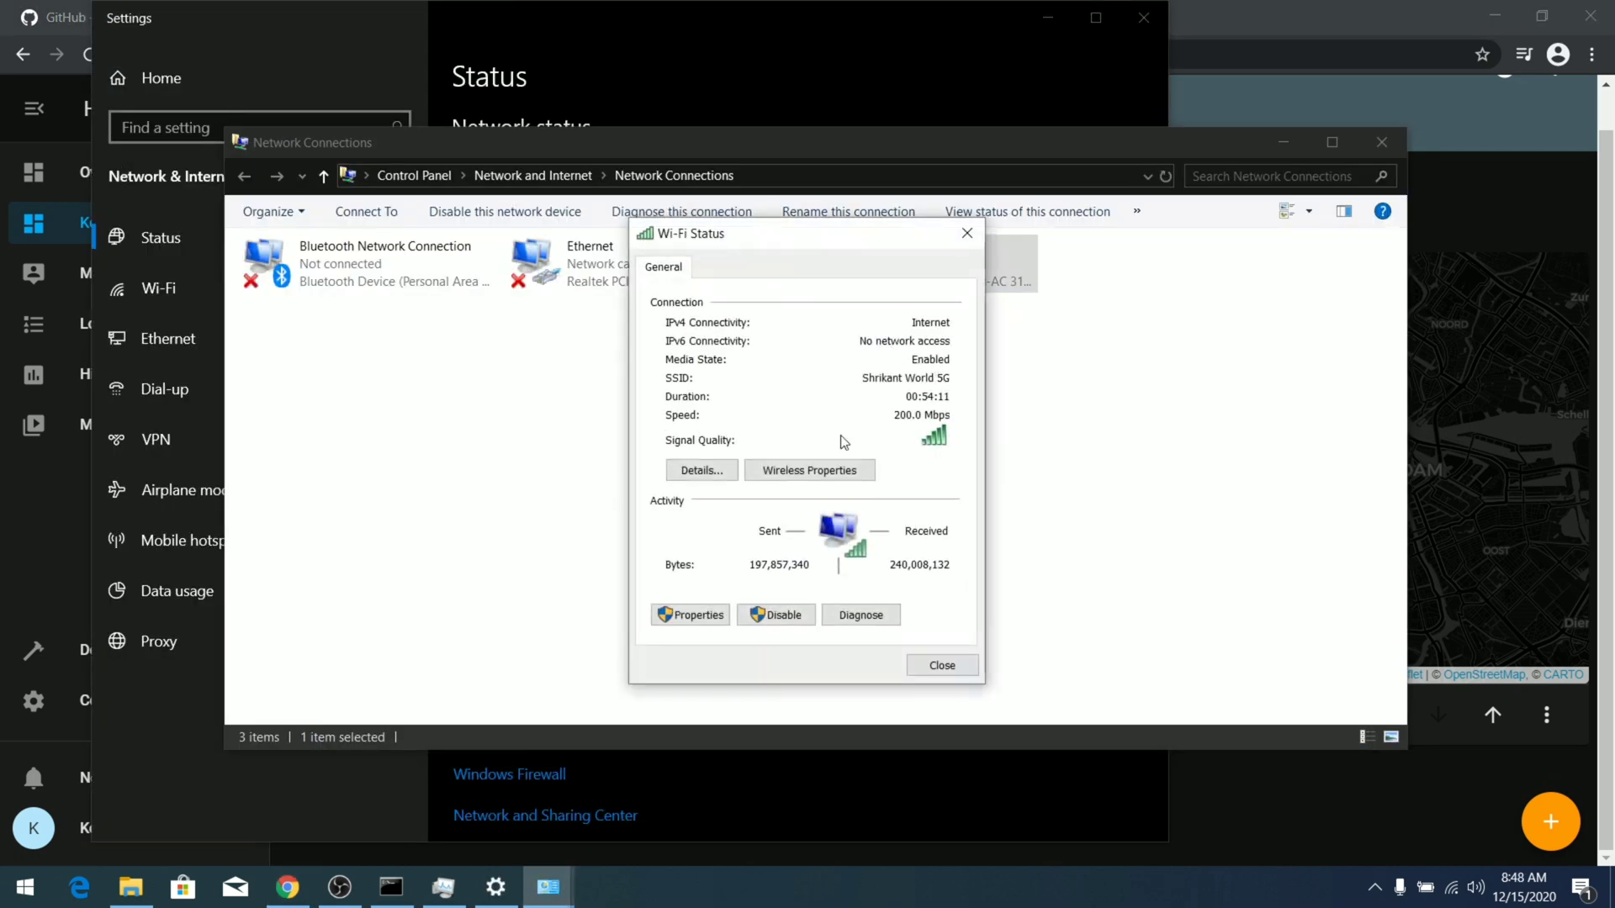
{"action": "left_click", "coordinate": [715, 471]}
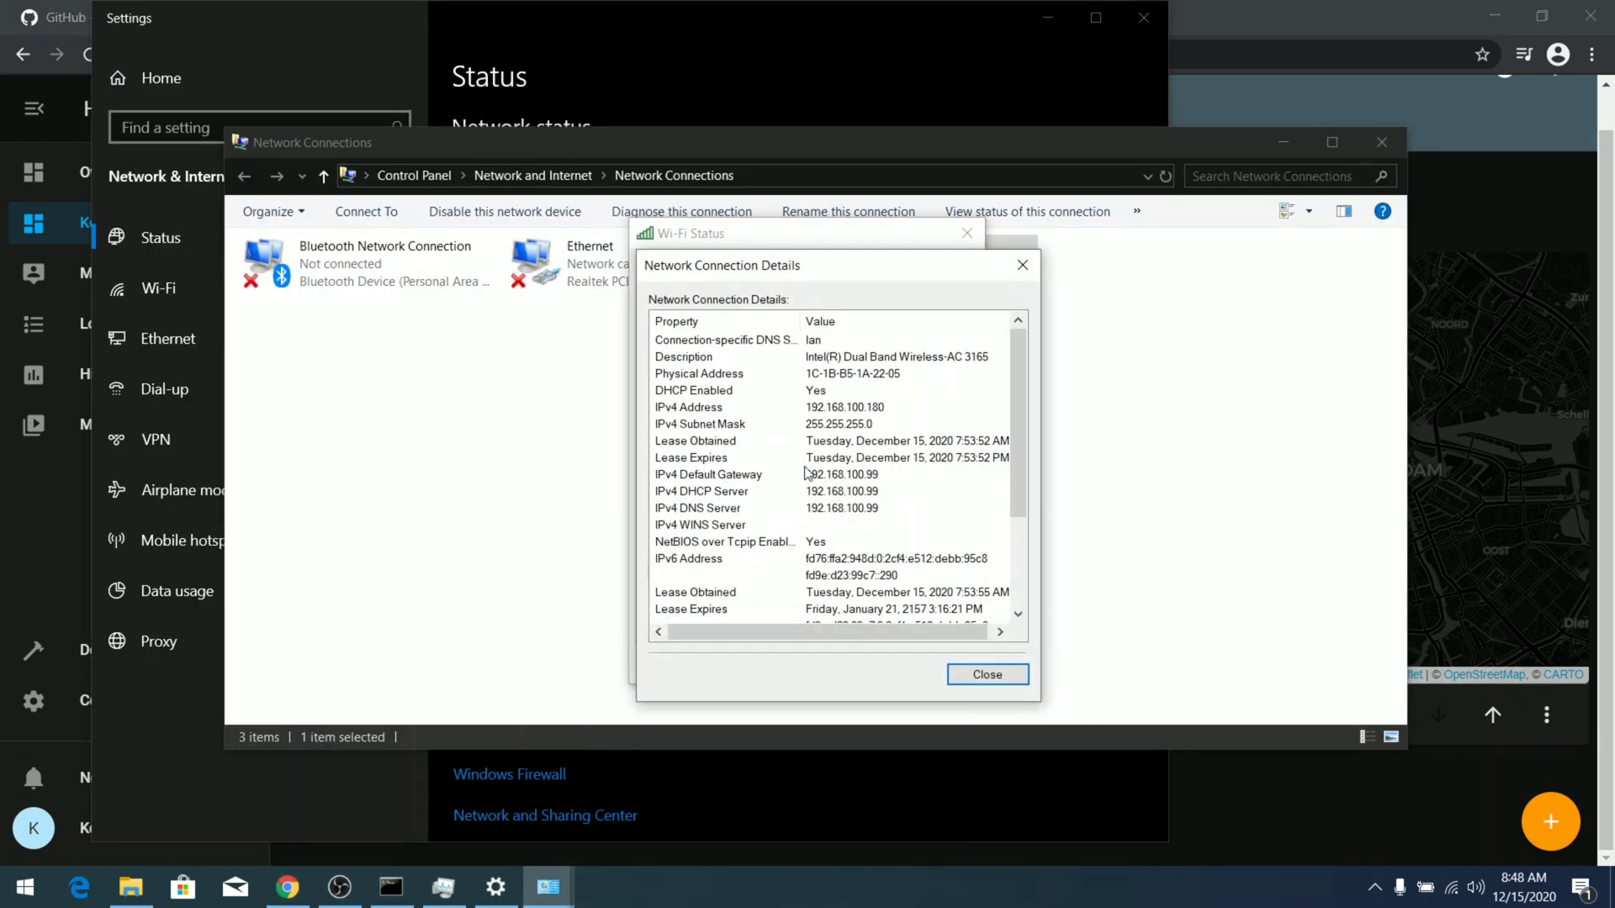
{"action": "left_click", "coordinate": [881, 417]}
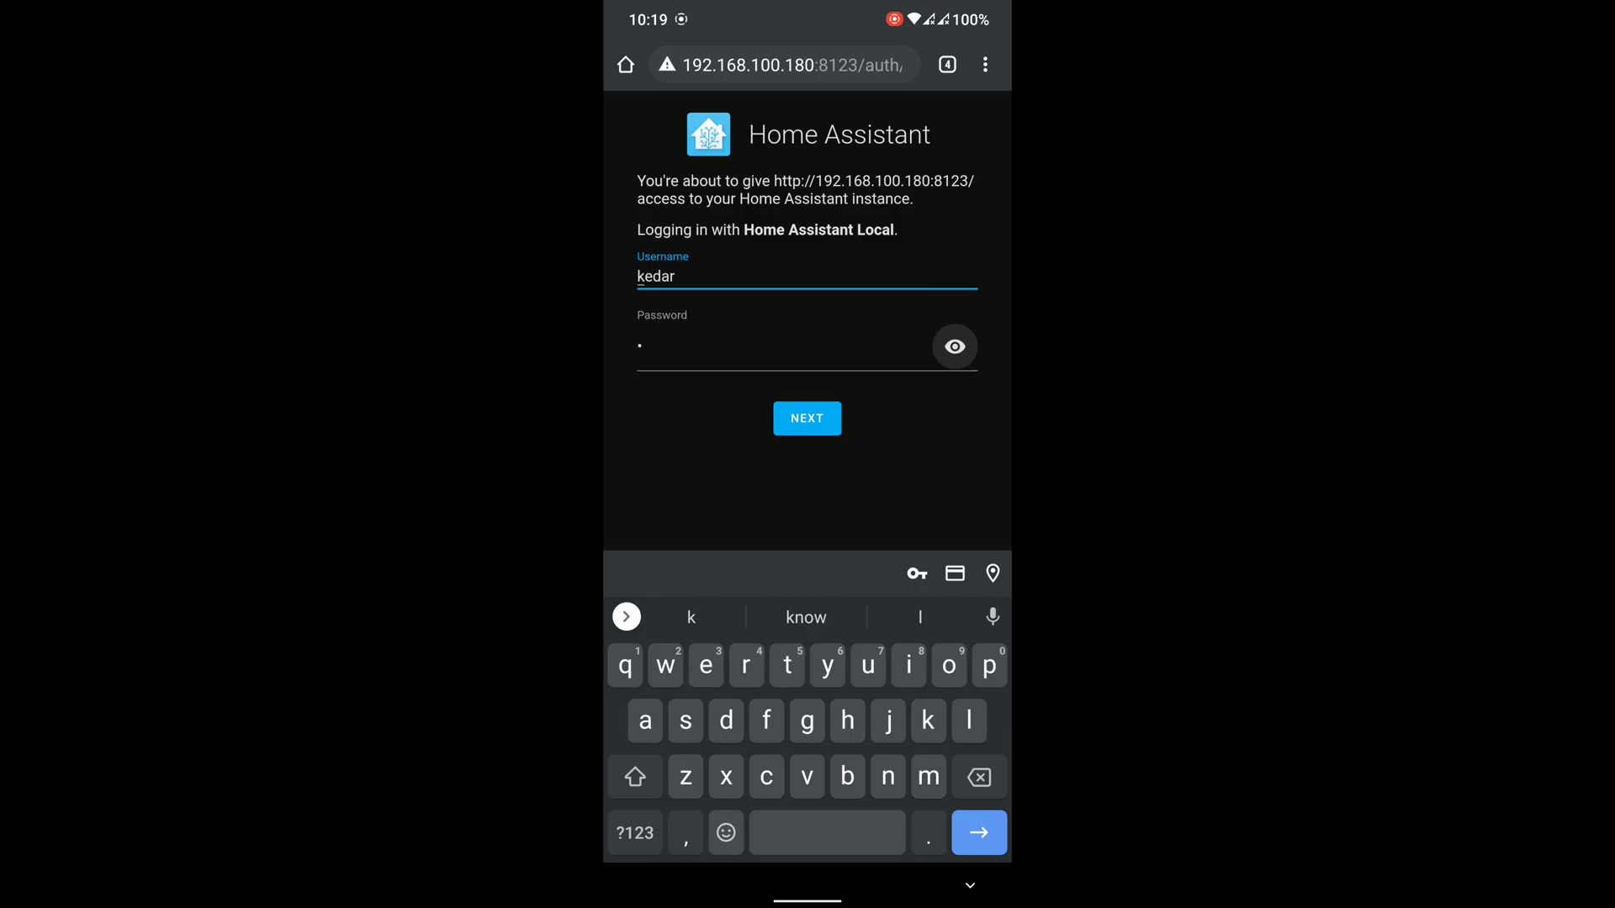
{"action": "left_click", "coordinate": [806, 419]}
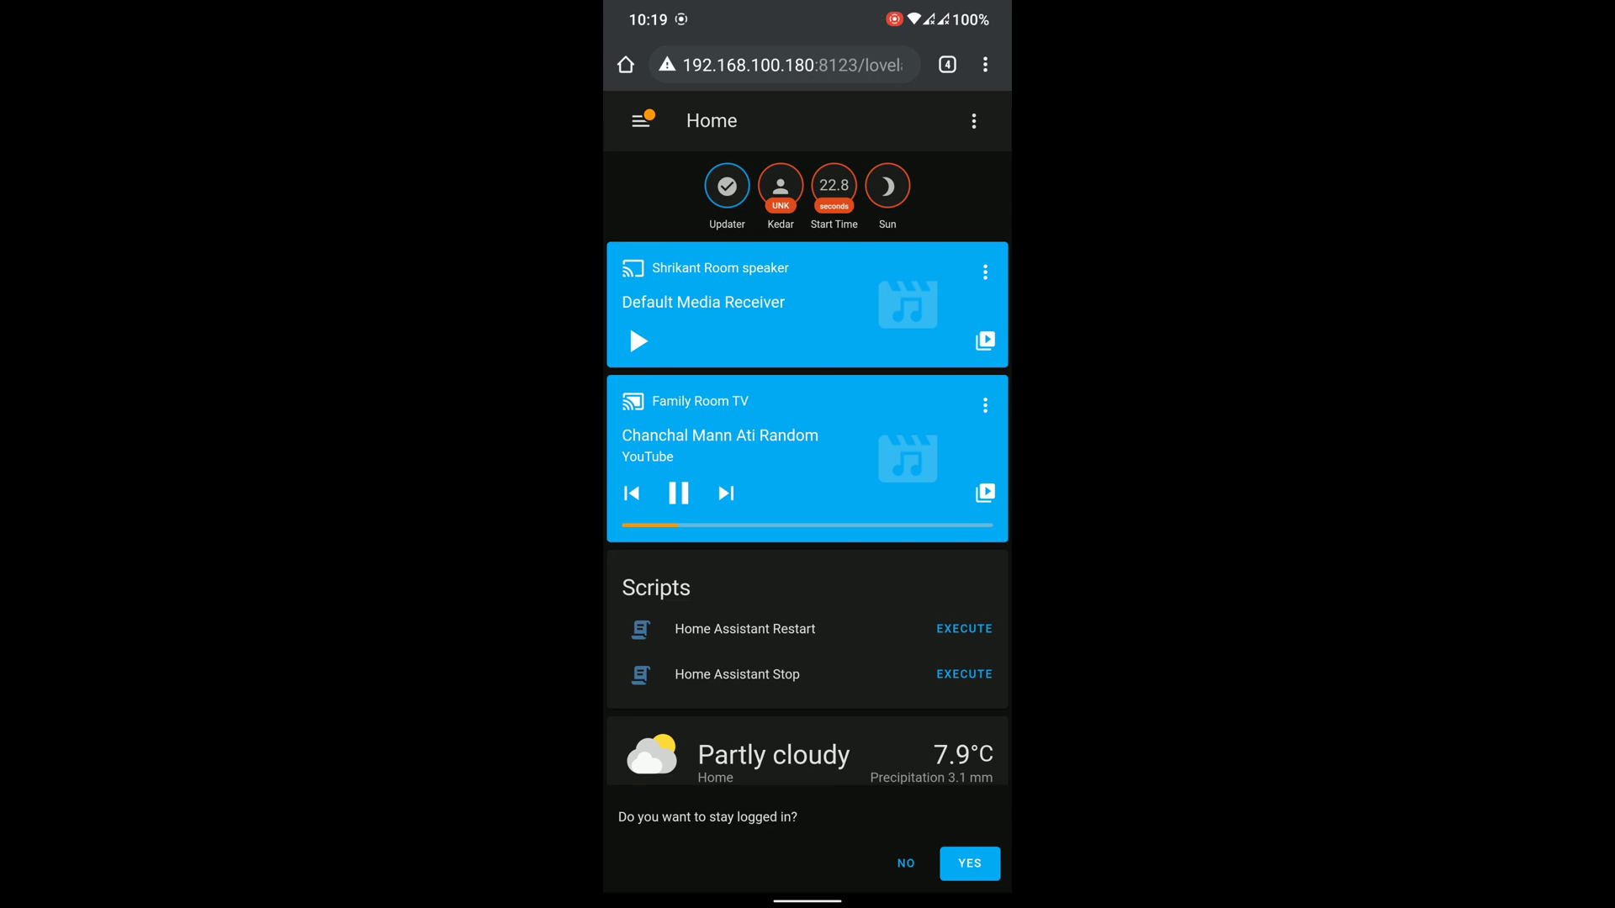
- Stay logged in on the phone, pause the Family Room TV, and correct the server URL's port
{"action": "left_click", "coordinate": [969, 863]}
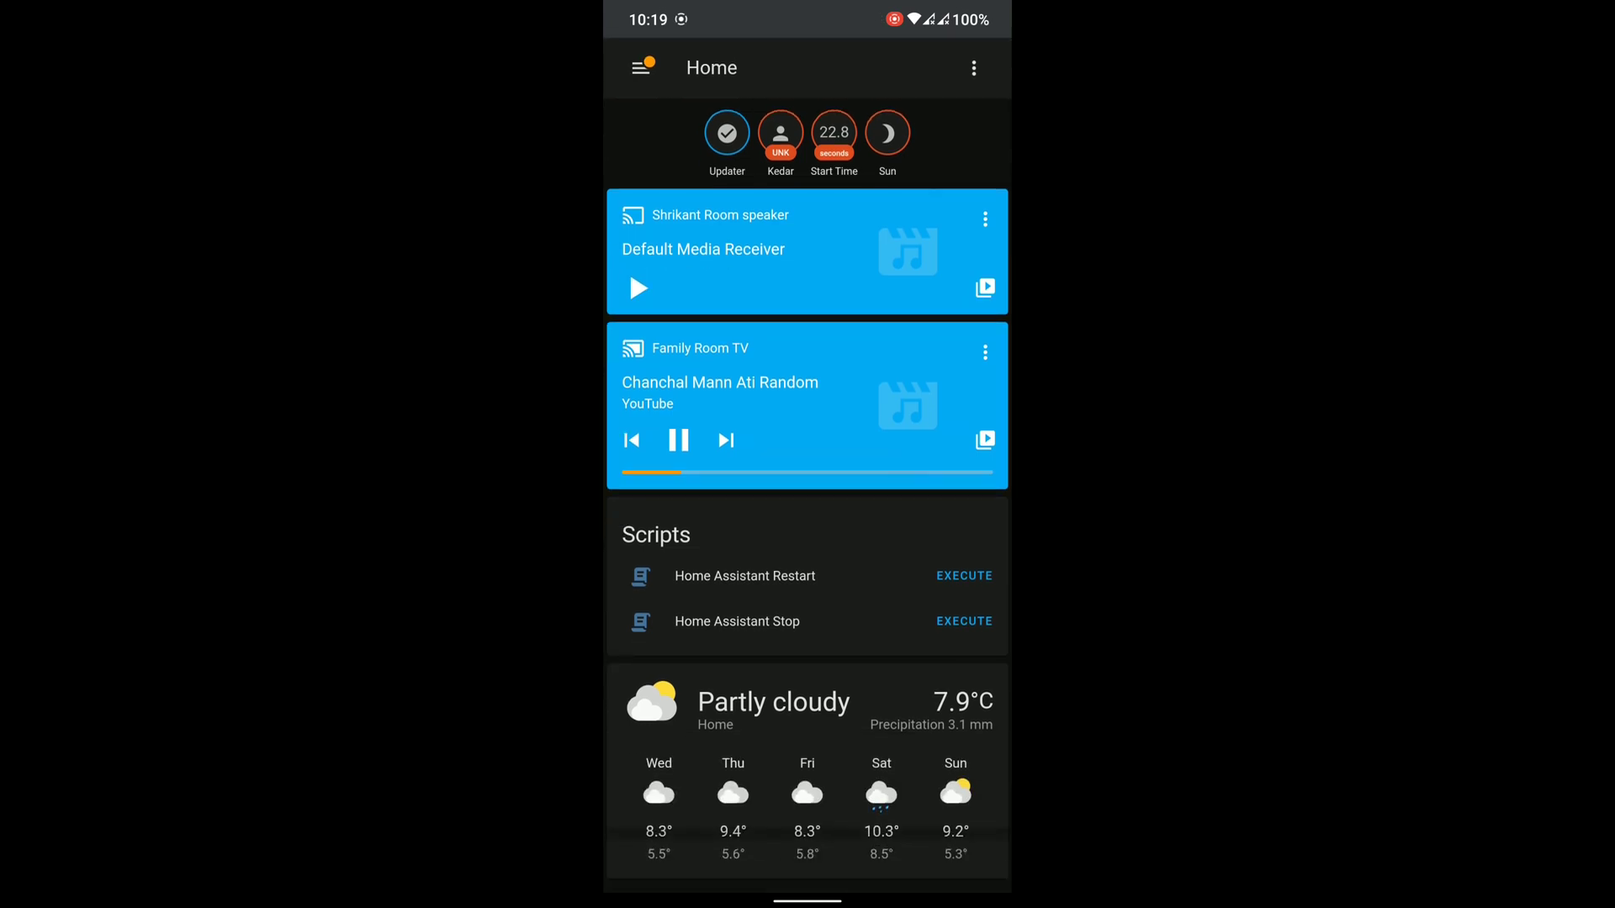
{"action": "left_click", "coordinate": [678, 440]}
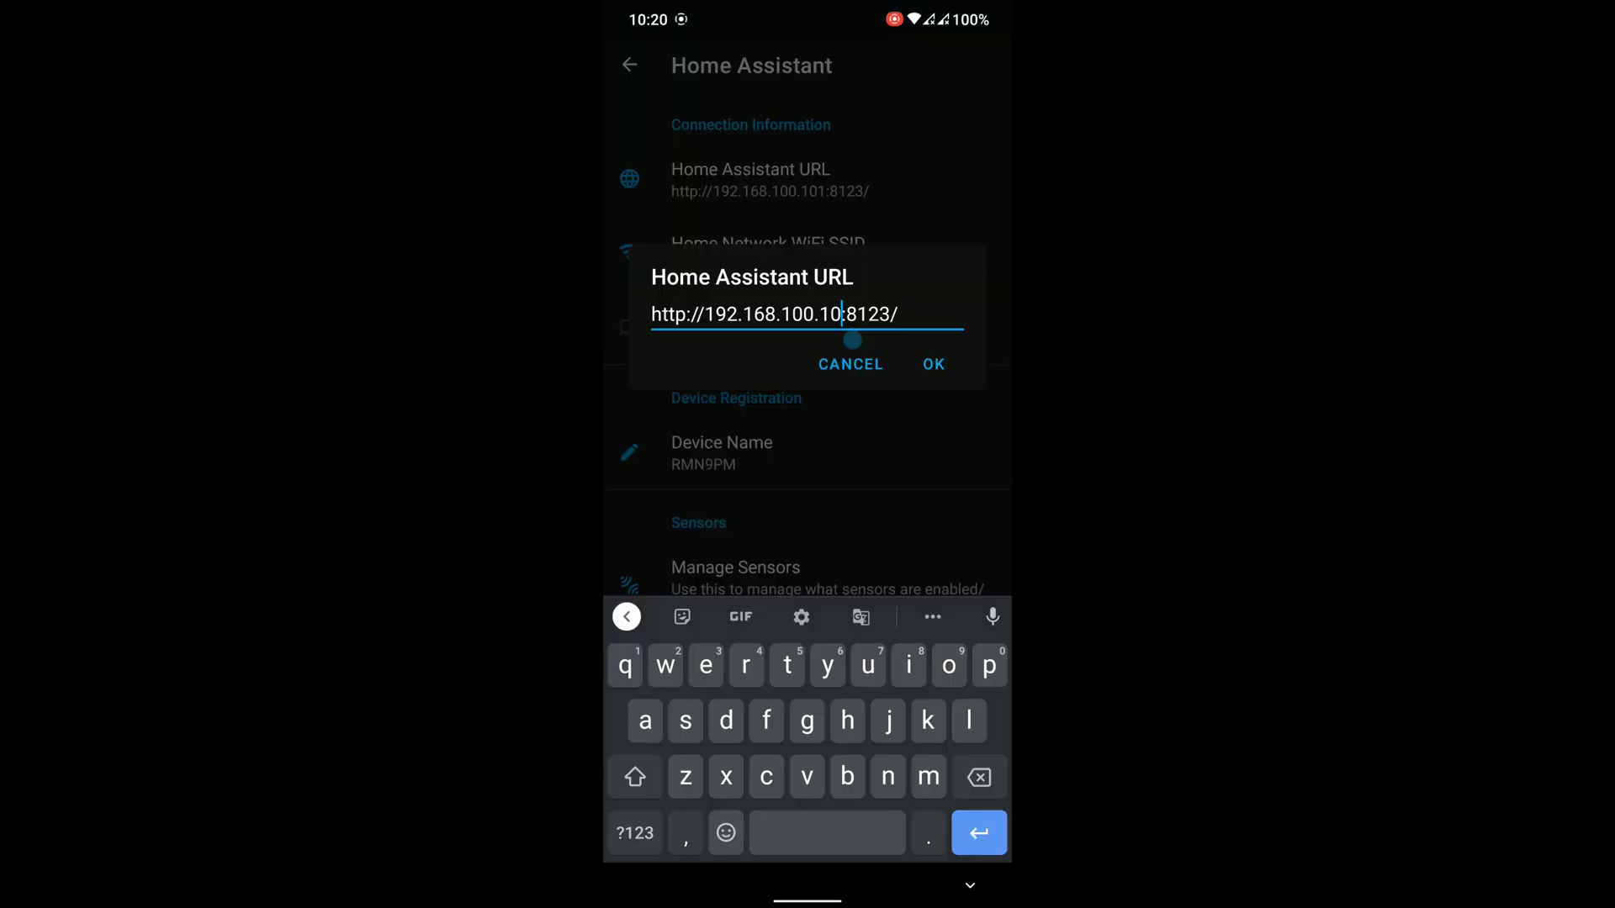
{"action": "key", "text": "BackSpace"}
{"action": "type", "text": ":80"}
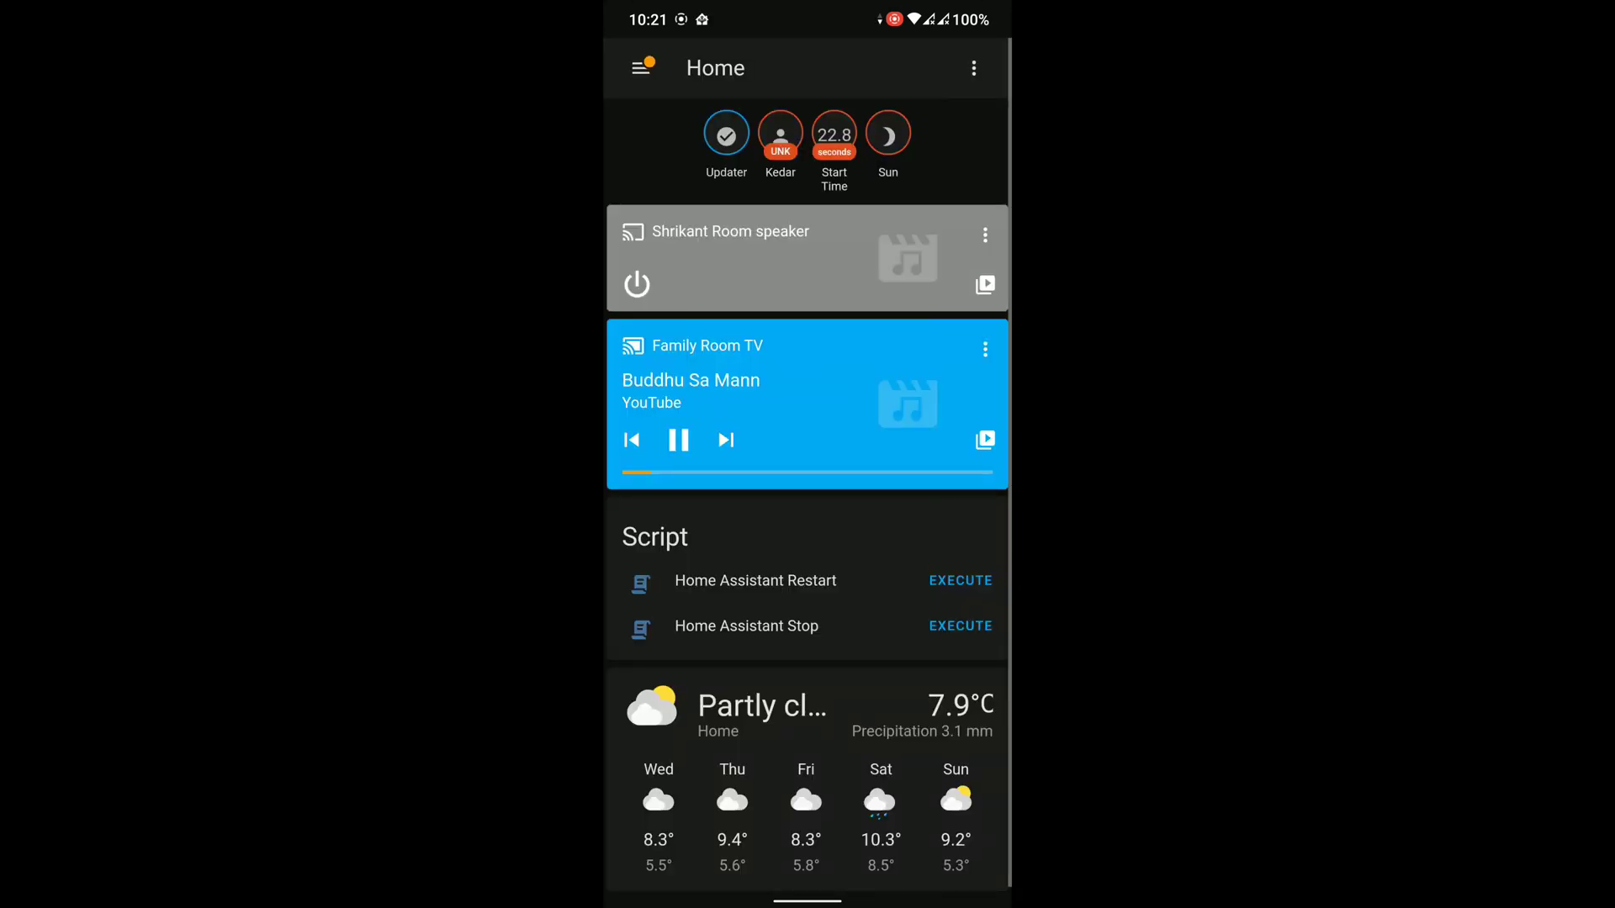
- Open the Configuration page from the app's list of dashboard pages
{"action": "left_click", "coordinate": [640, 68]}
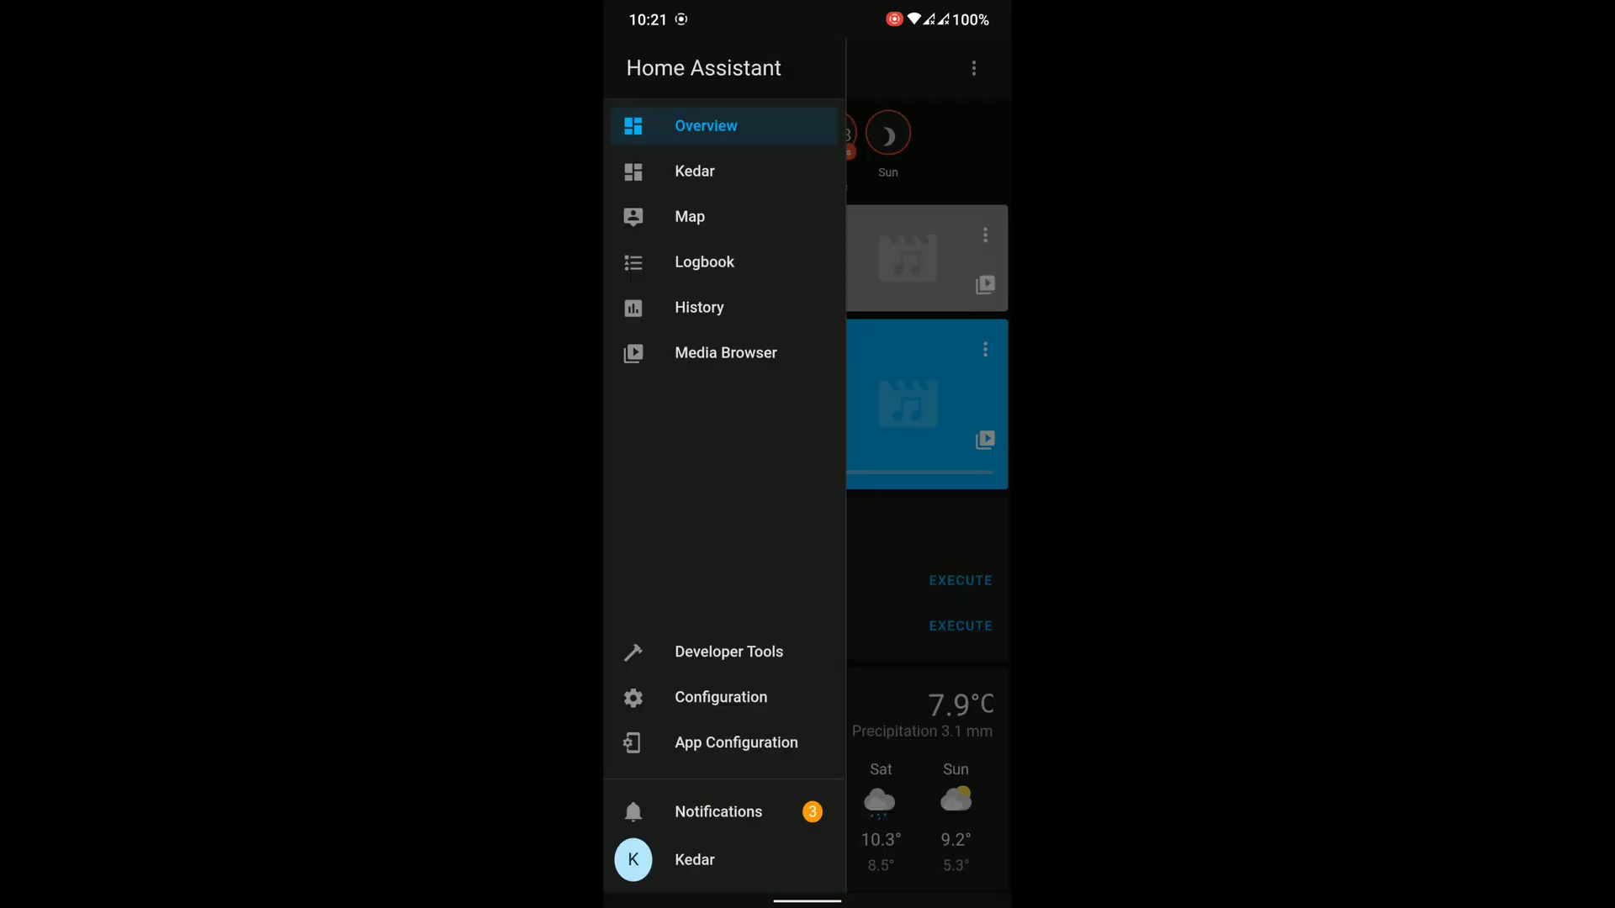
{"action": "left_click", "coordinate": [720, 697]}
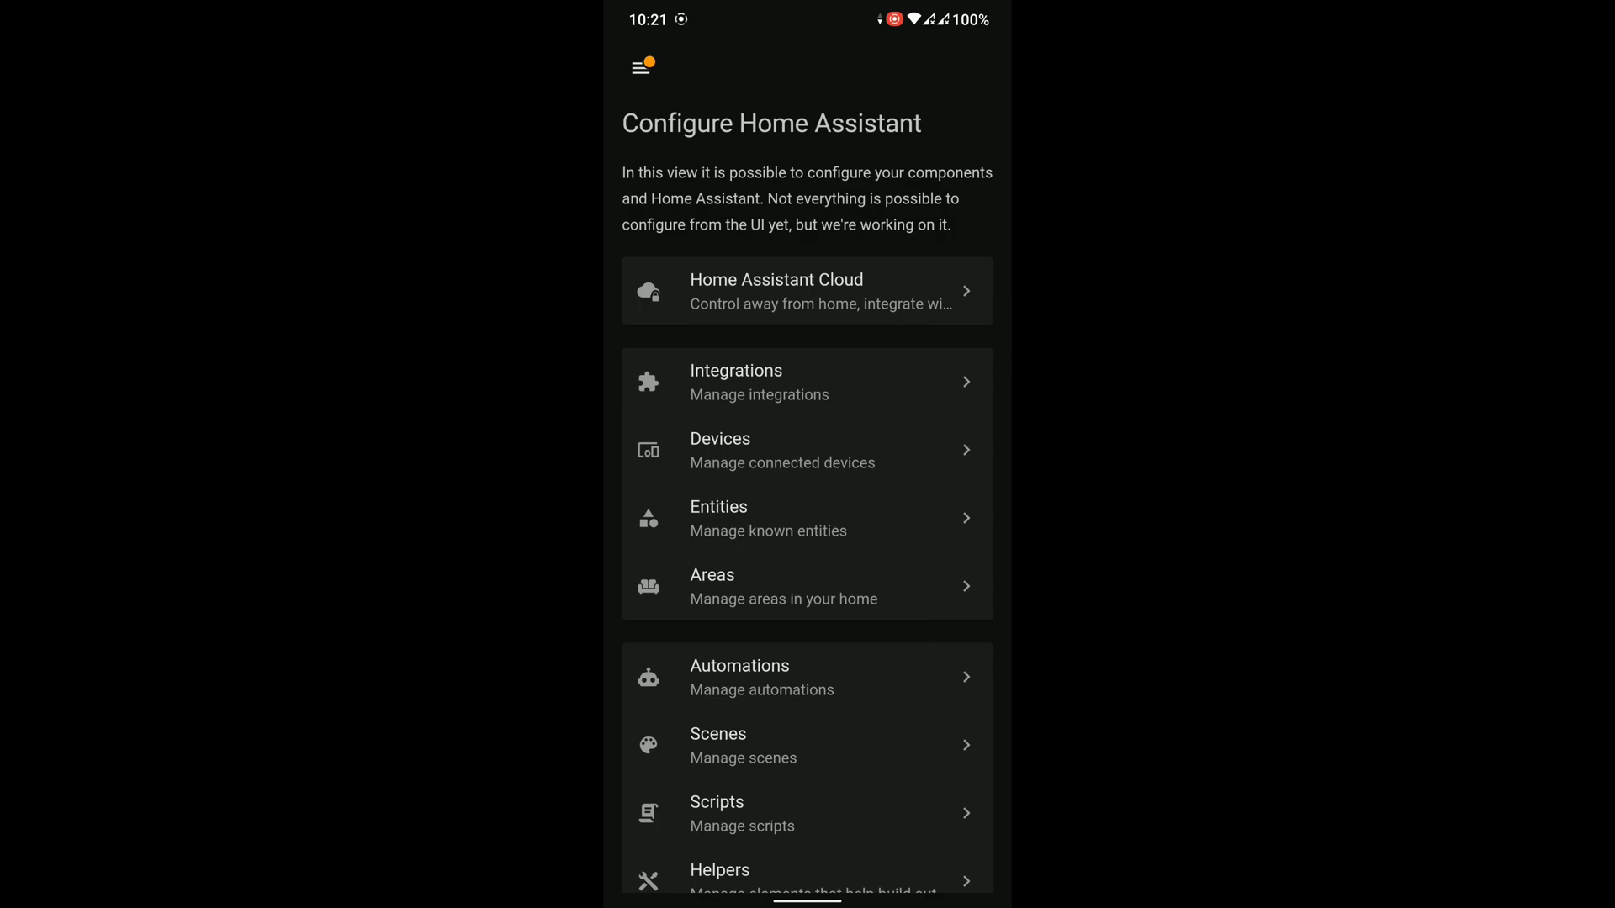
{"action": "scroll", "coordinate": [807, 504], "scroll_direction": "down", "scroll_amount": 10}
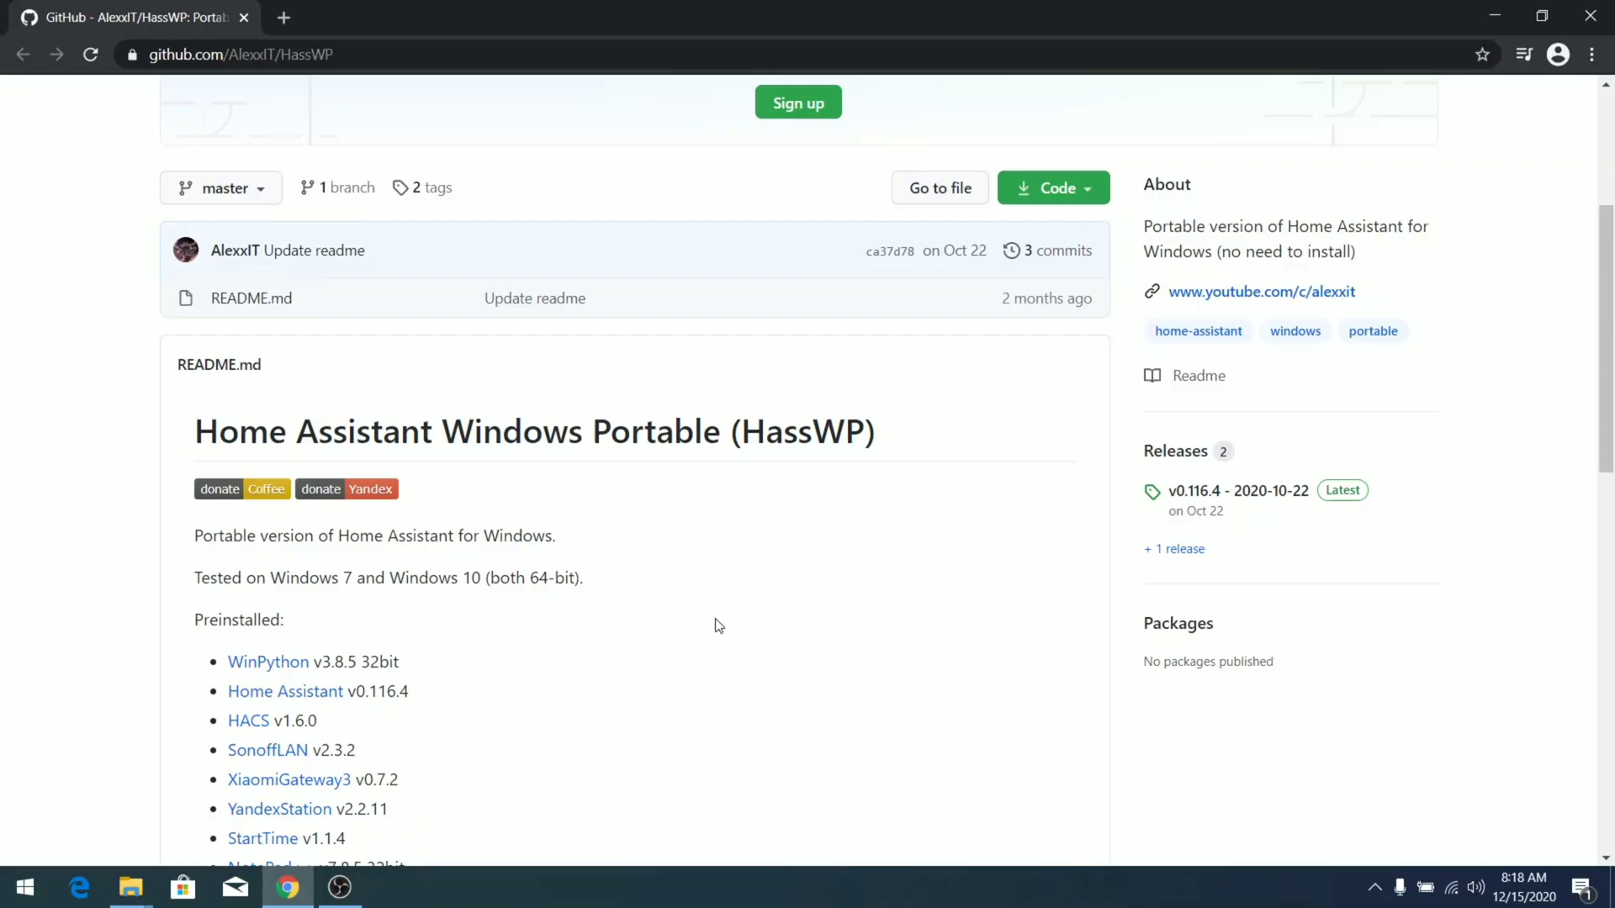
- Read the v0.116.4 release notes and download HassWP_0.116.4.zip from its Assets
{"action": "scroll", "coordinate": [715, 626], "scroll_direction": "down", "scroll_amount": 2}
{"action": "scroll", "coordinate": [714, 626], "scroll_direction": "up", "scroll_amount": 4}
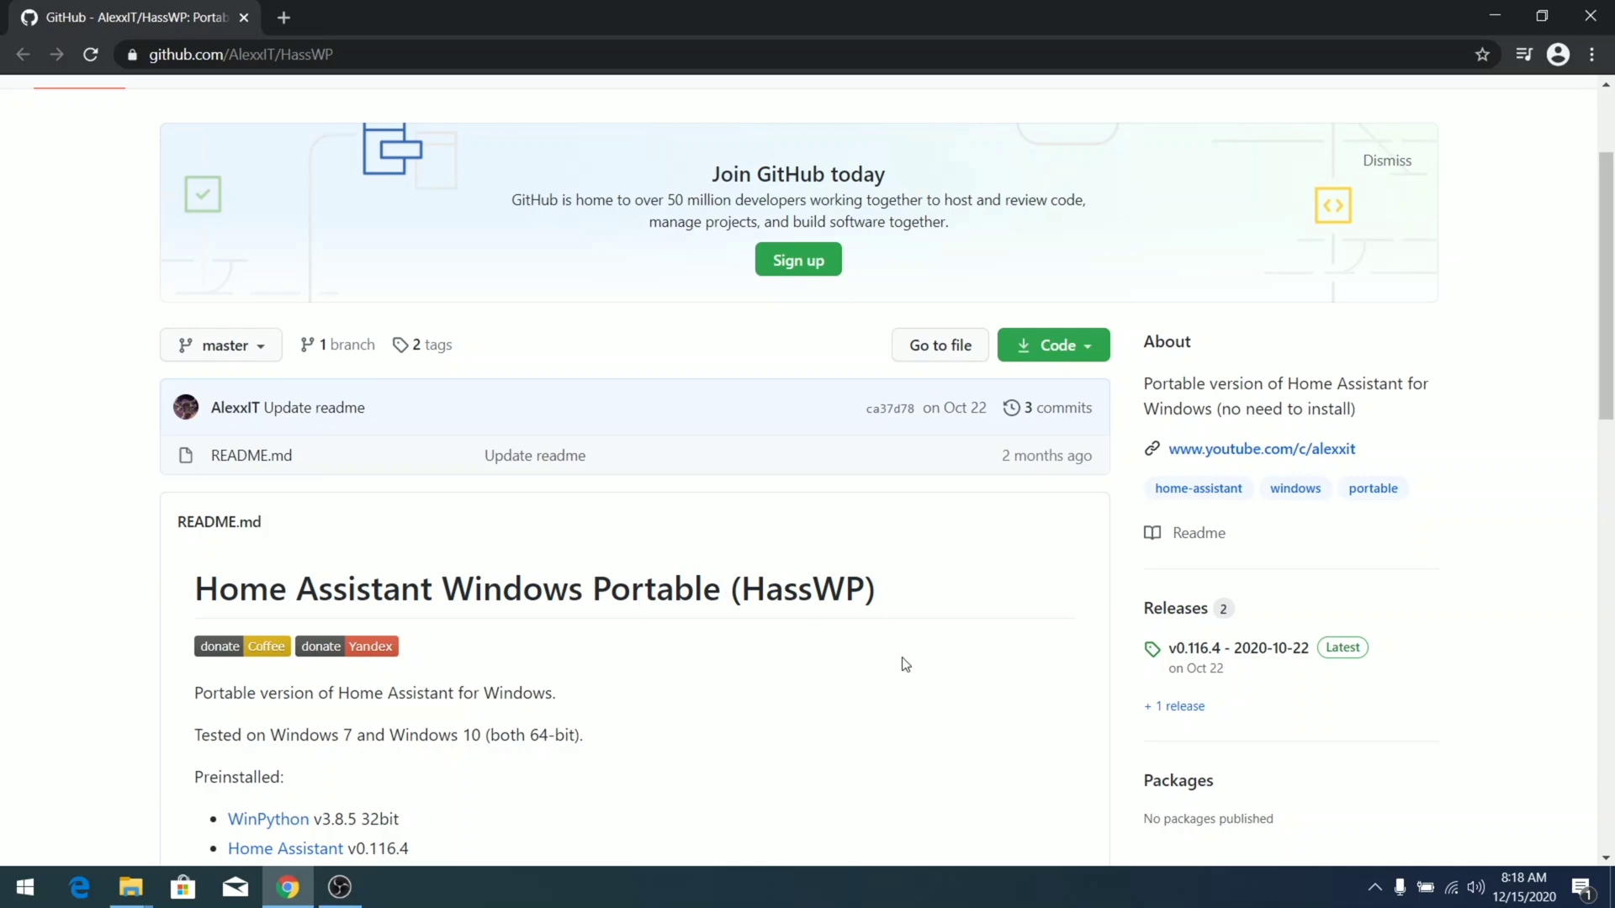
{"action": "scroll", "coordinate": [905, 664], "scroll_direction": "up", "scroll_amount": 2}
{"action": "scroll", "coordinate": [904, 664], "scroll_direction": "down", "scroll_amount": 7}
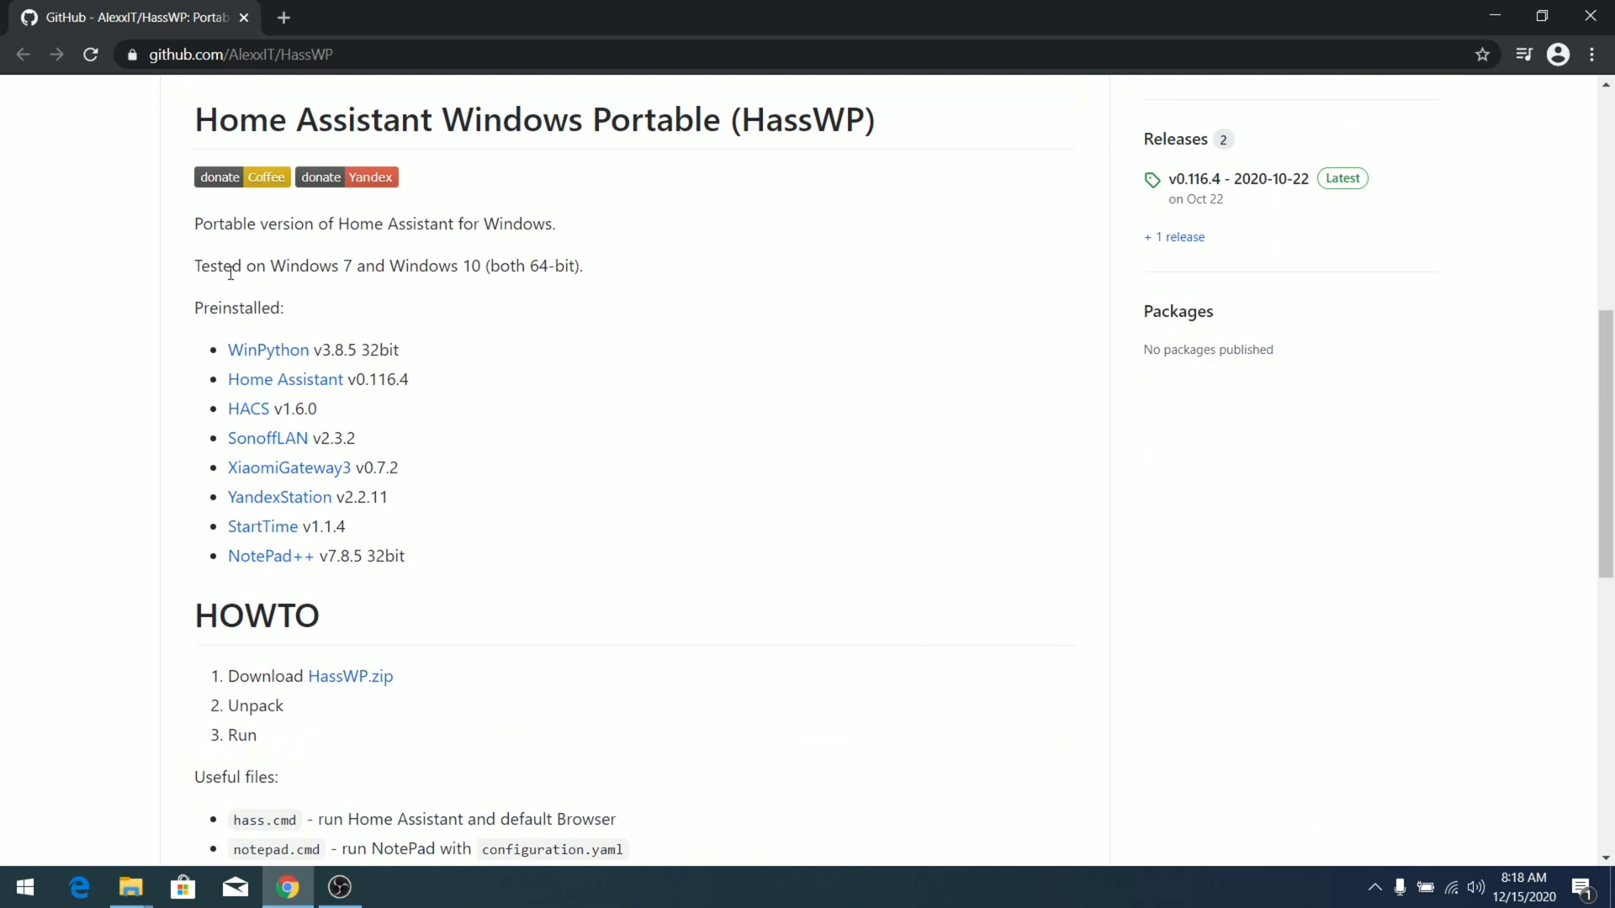
{"action": "left_click_drag", "start_coordinate": [230, 274], "coordinate": [612, 274]}
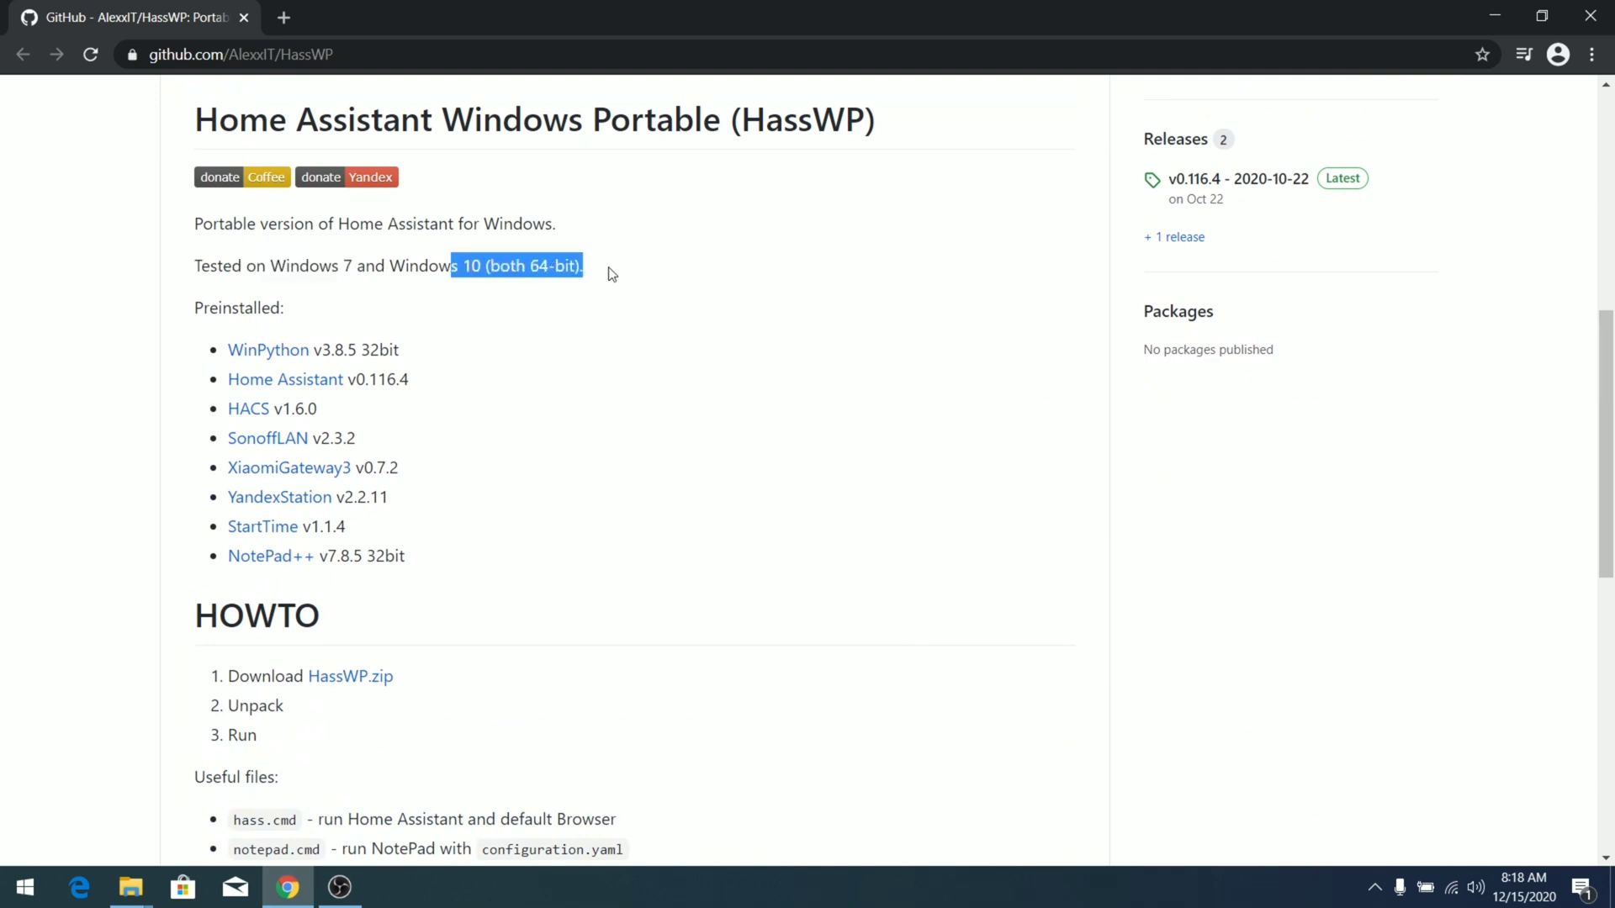
{"action": "left_click", "coordinate": [617, 308]}
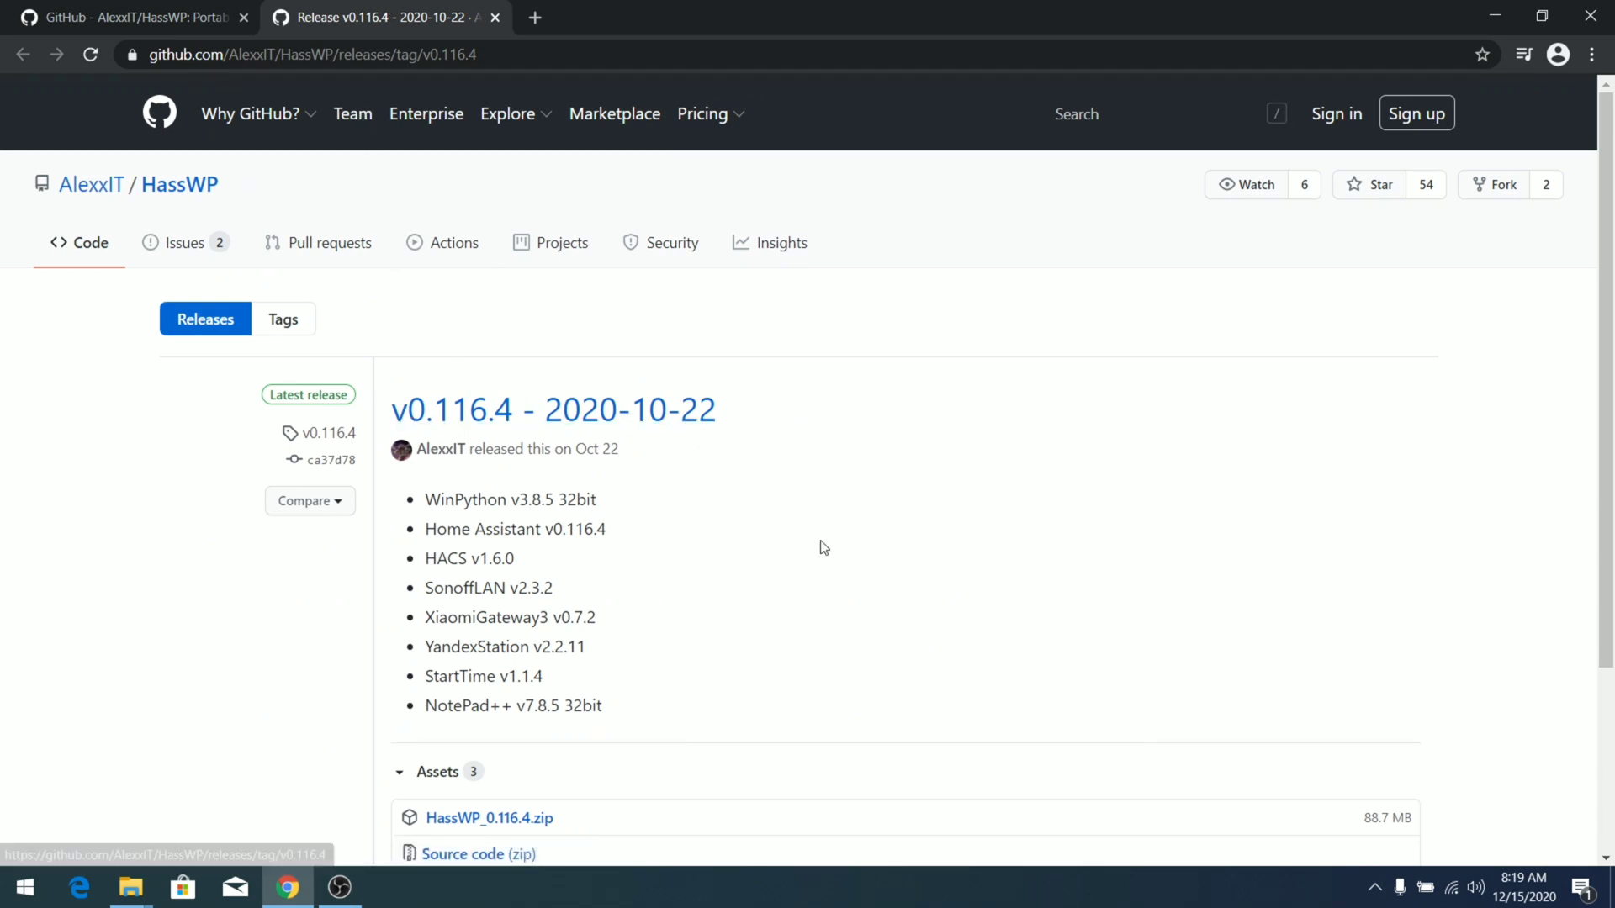
{"action": "scroll", "coordinate": [823, 548], "scroll_direction": "down", "scroll_amount": 2}
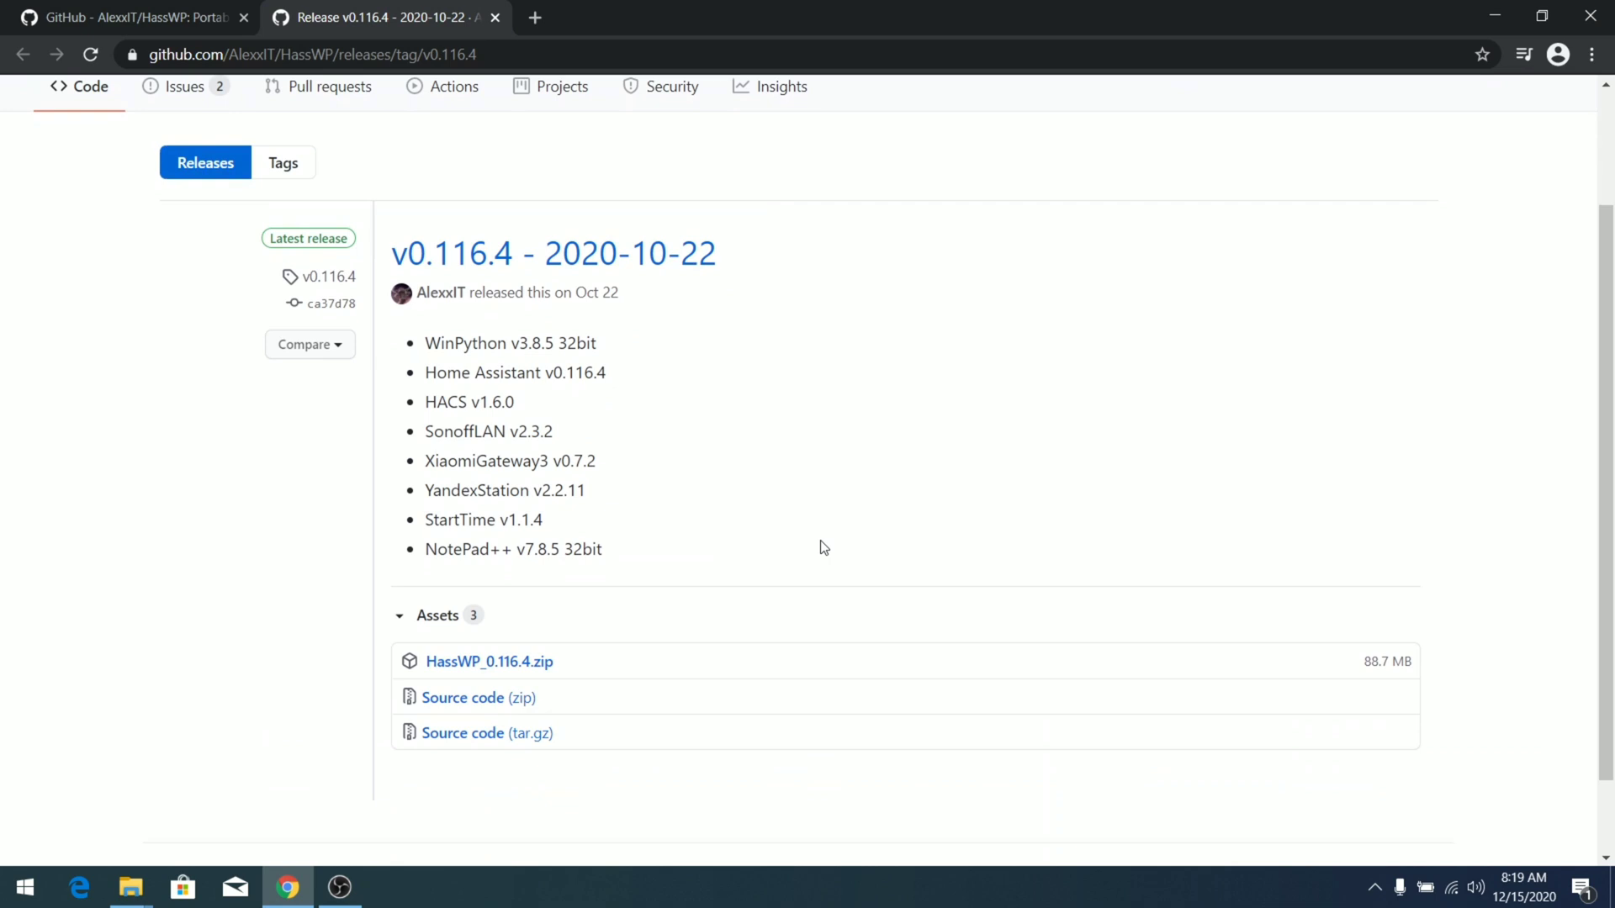
{"action": "left_click", "coordinate": [505, 664]}
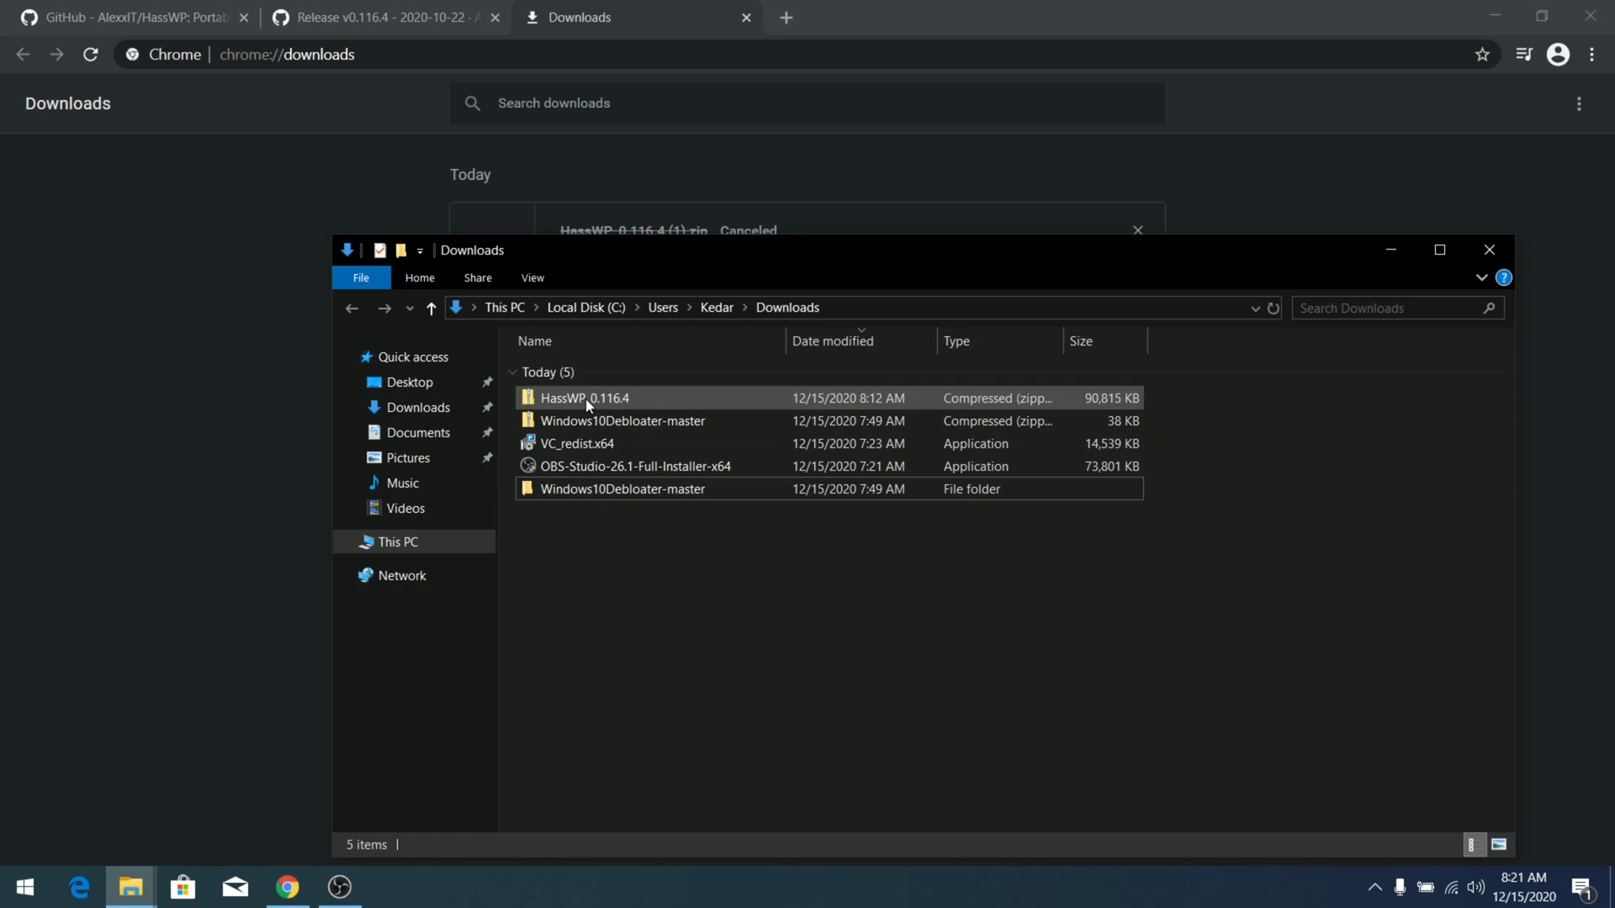
- Extract HassWP_0.116.4.zip into the default HassWP_0.116.4 folder in Downloads
{"action": "right_click", "coordinate": [586, 401]}
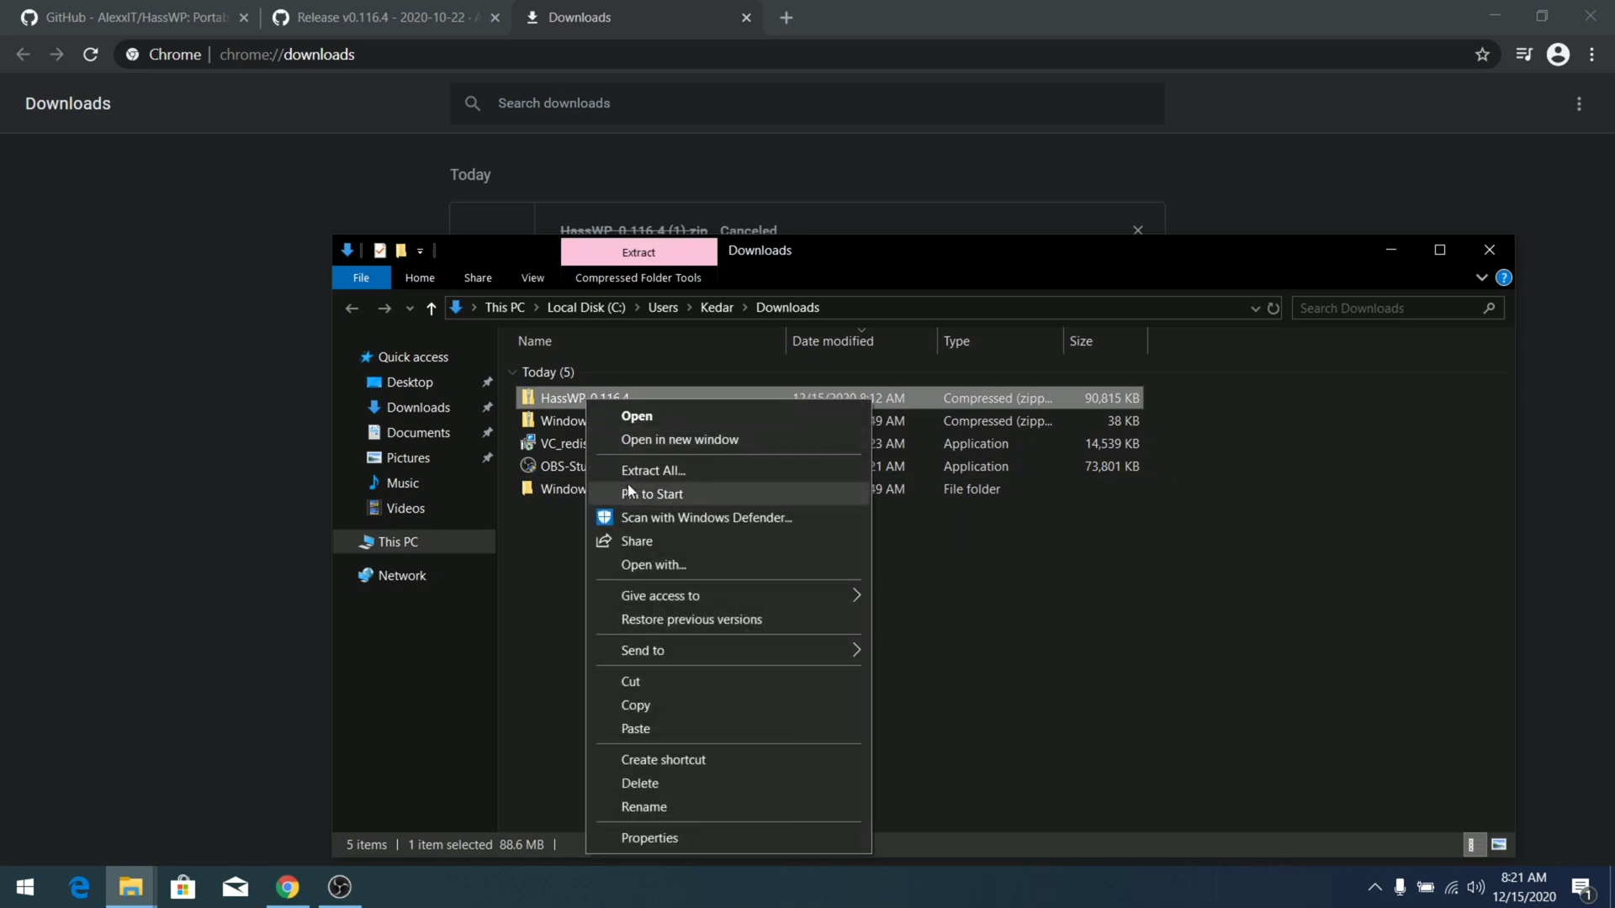
{"action": "left_click", "coordinate": [683, 474]}
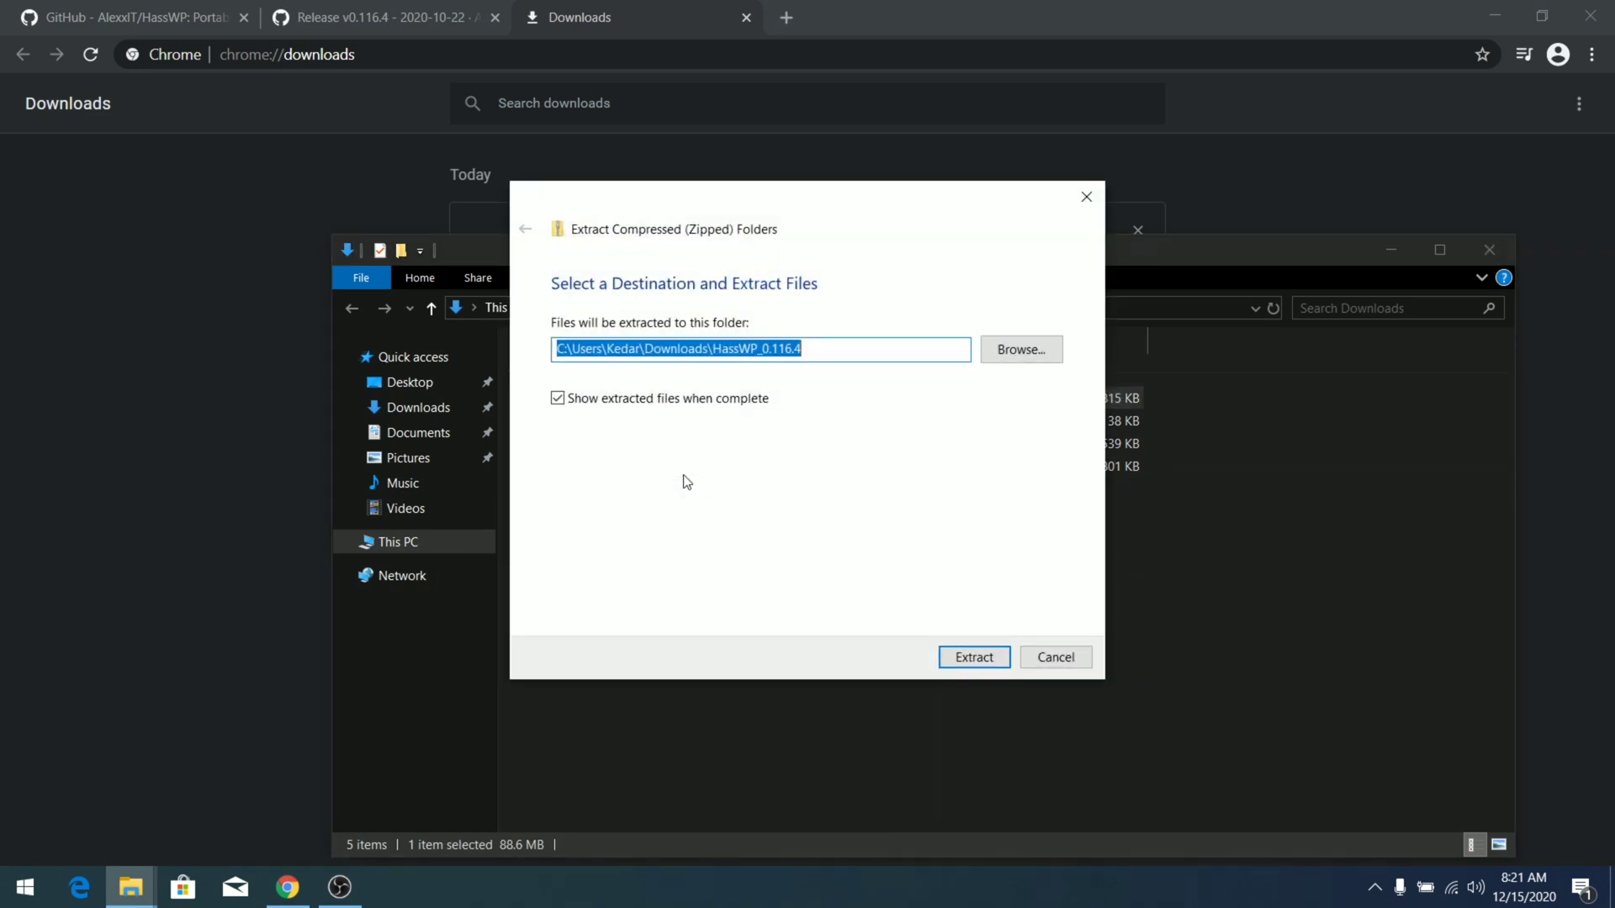
{"action": "left_click", "coordinate": [985, 662]}
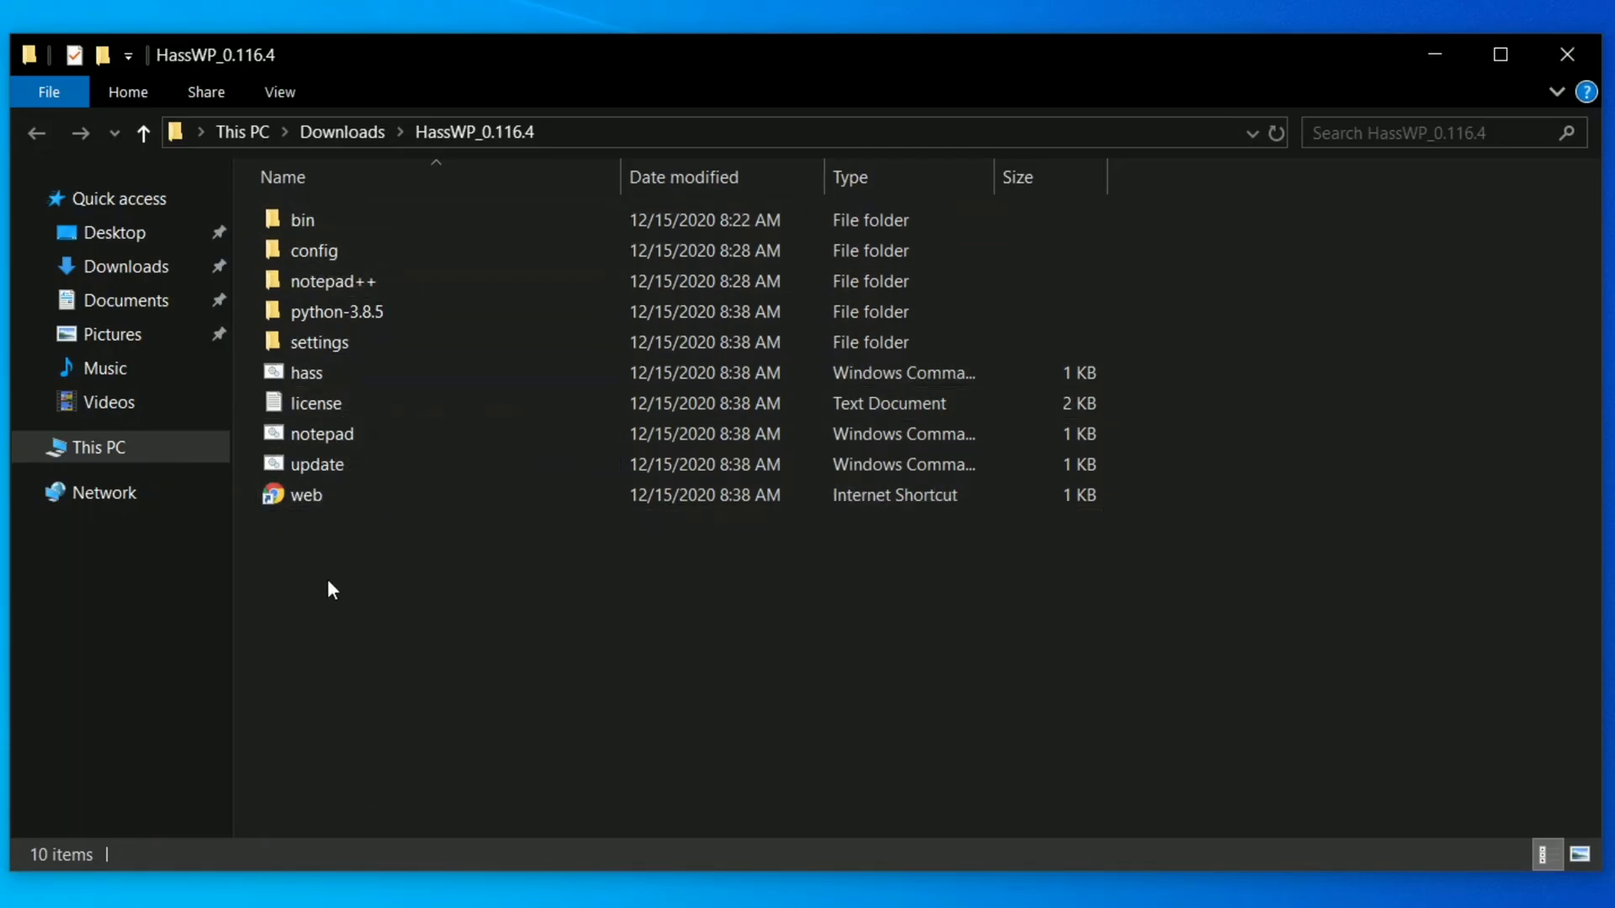
- Run the hass script, bypassing the SmartScreen warning with Run anyway
{"action": "double_click", "coordinate": [318, 380]}
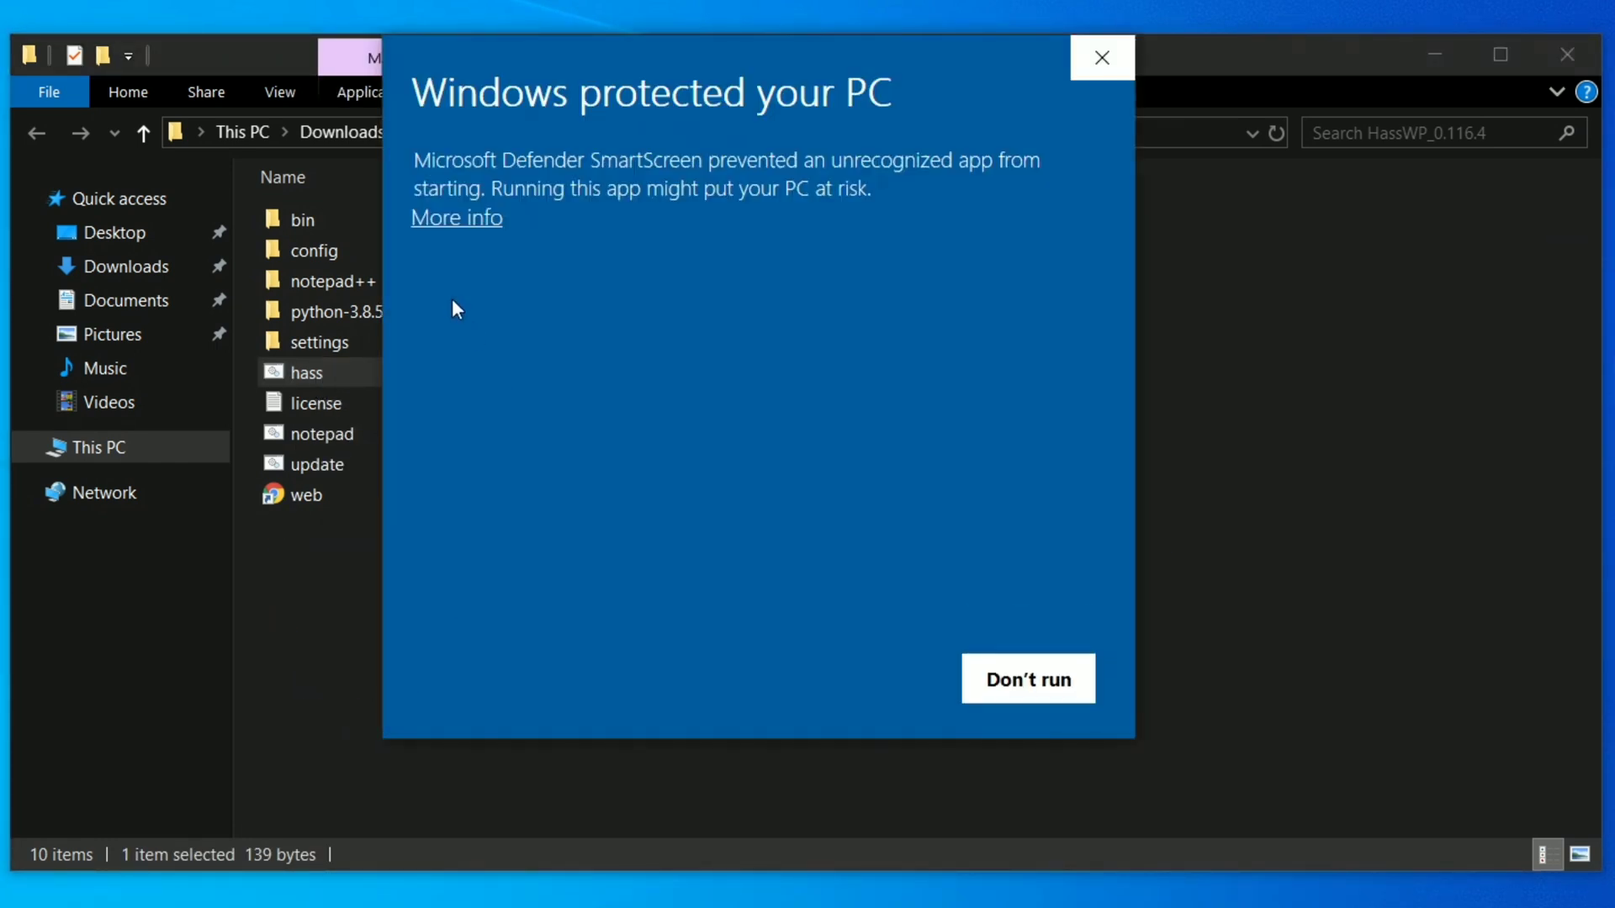
{"action": "left_click", "coordinate": [454, 220]}
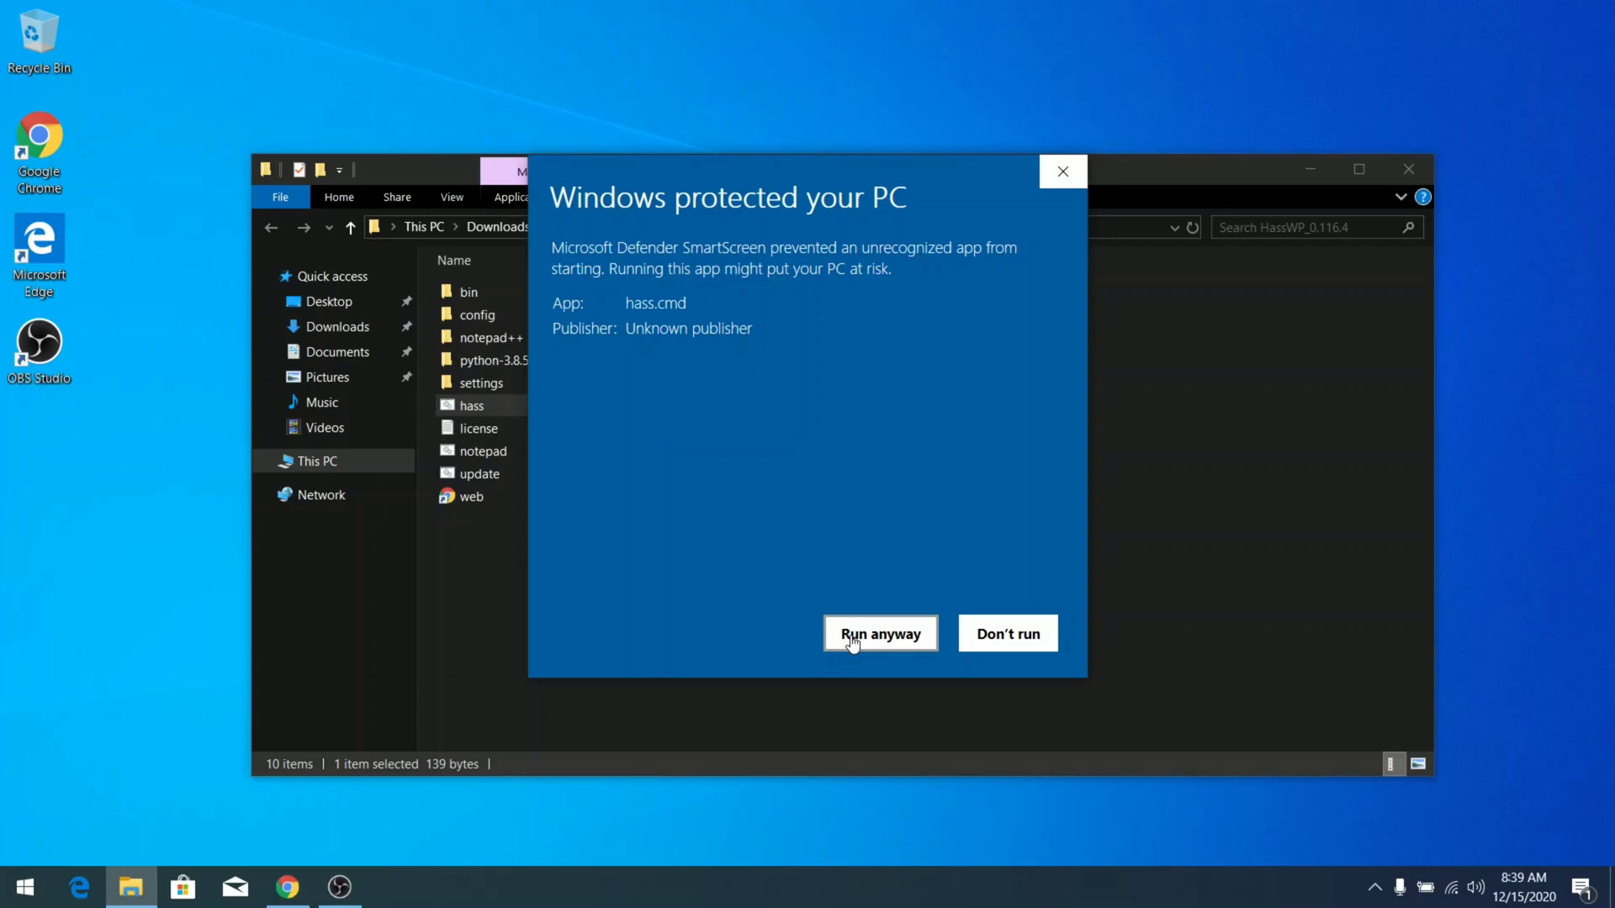
{"action": "left_click", "coordinate": [809, 679]}
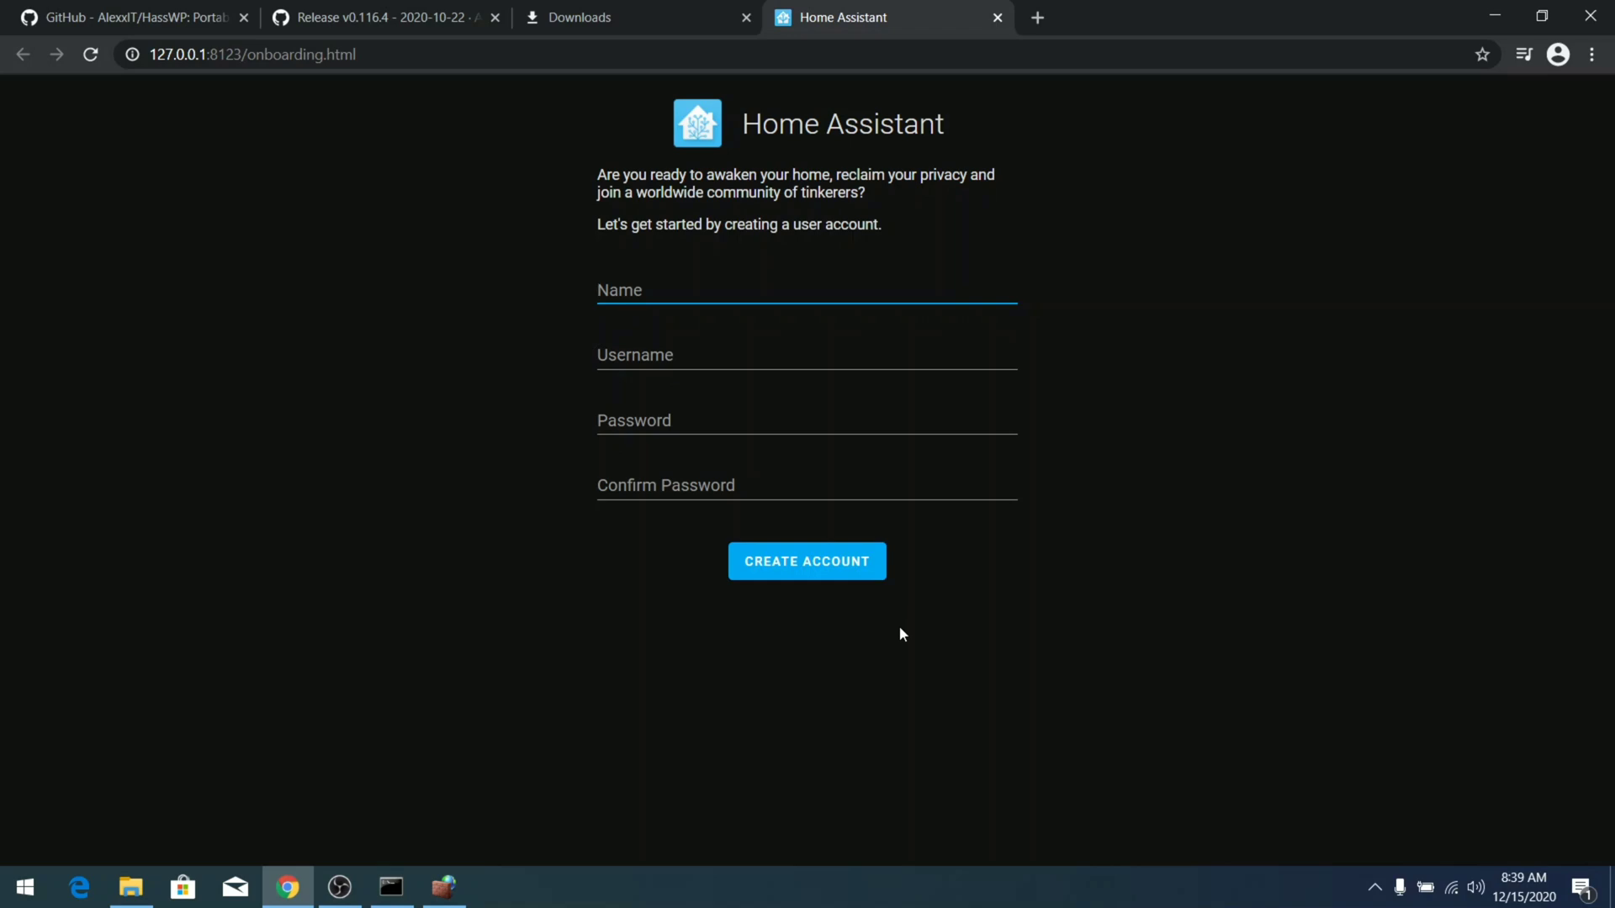
- Close the leftover downloads tab and enter the new user's name in the onboarding Name field
{"action": "left_click", "coordinate": [747, 18]}
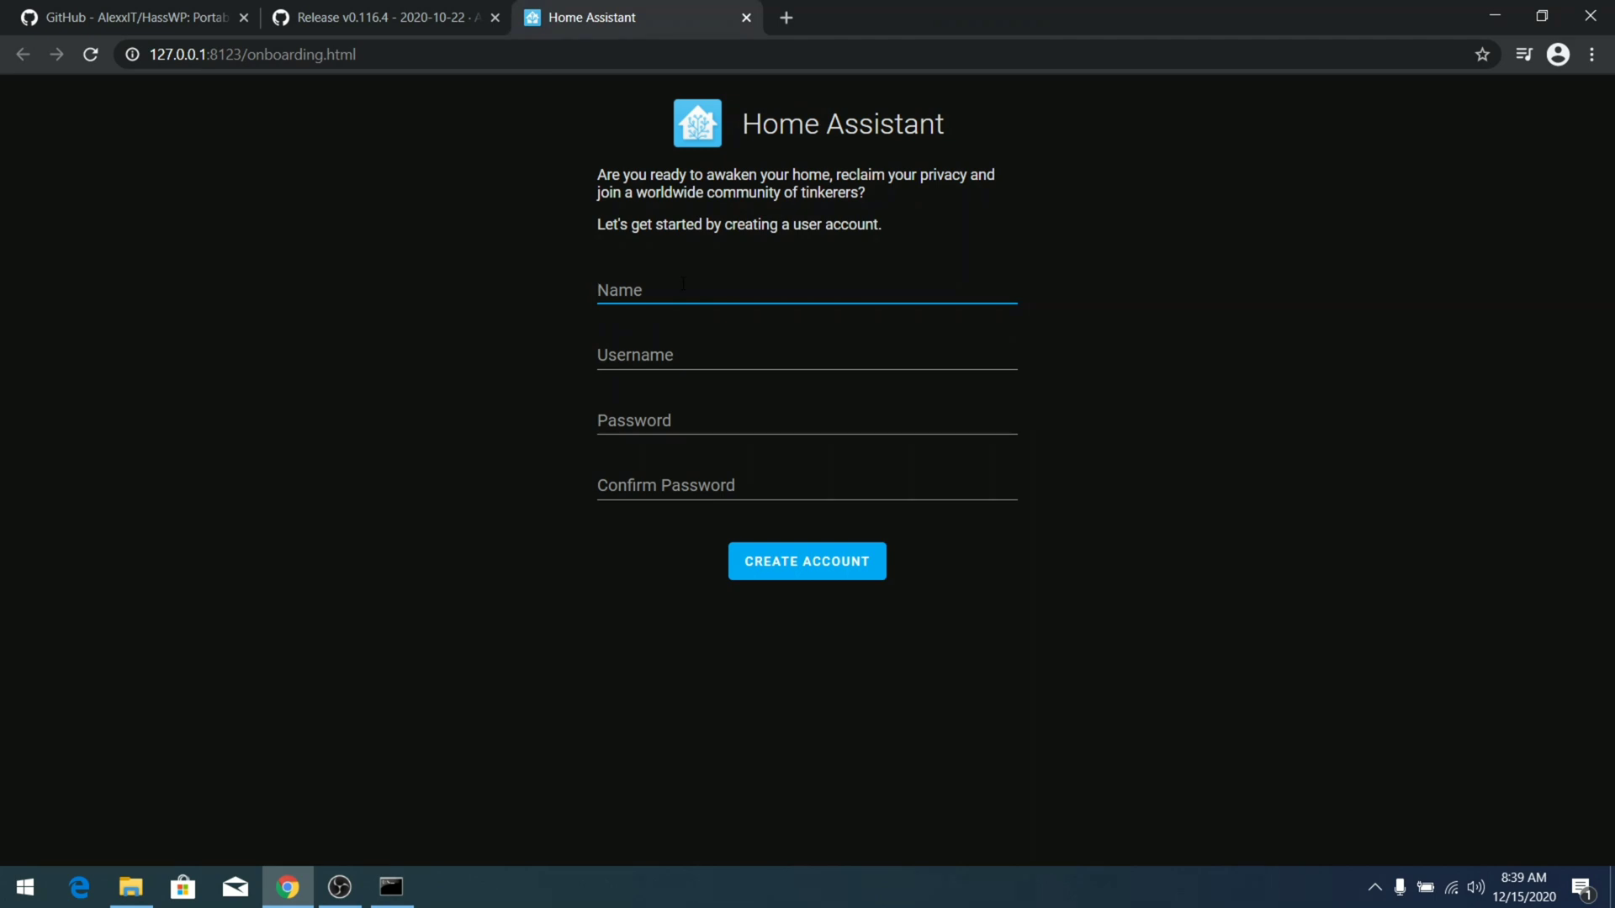
{"action": "type", "text": "Alex"}
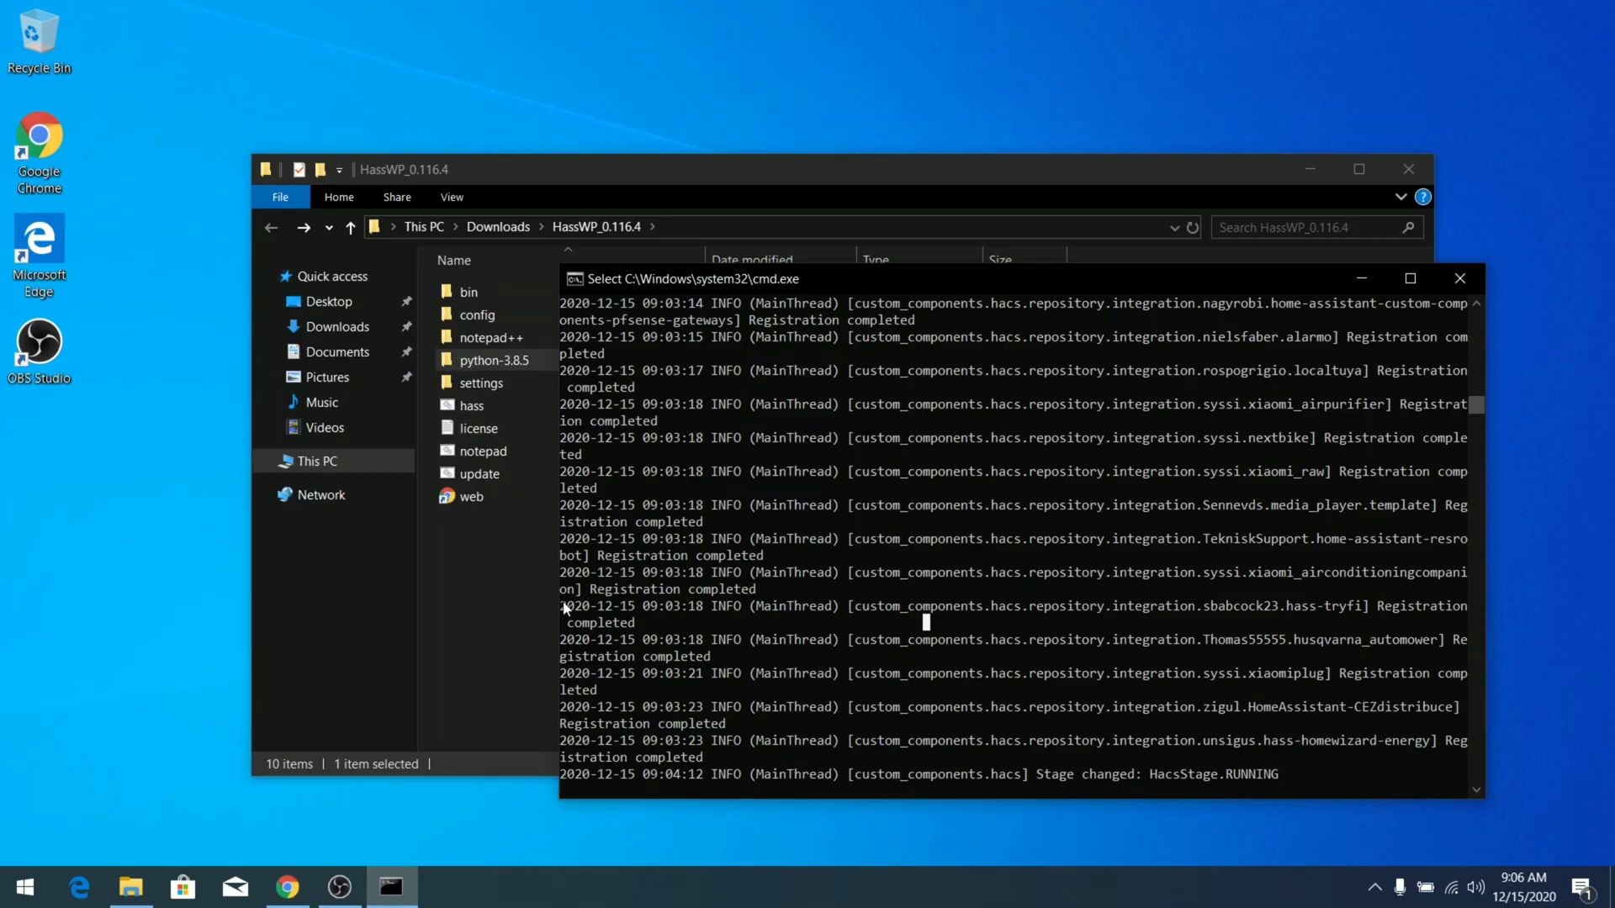
- In the HassWP folder, relaunch the hass script and close the extra console window
{"action": "left_click", "coordinate": [508, 591]}
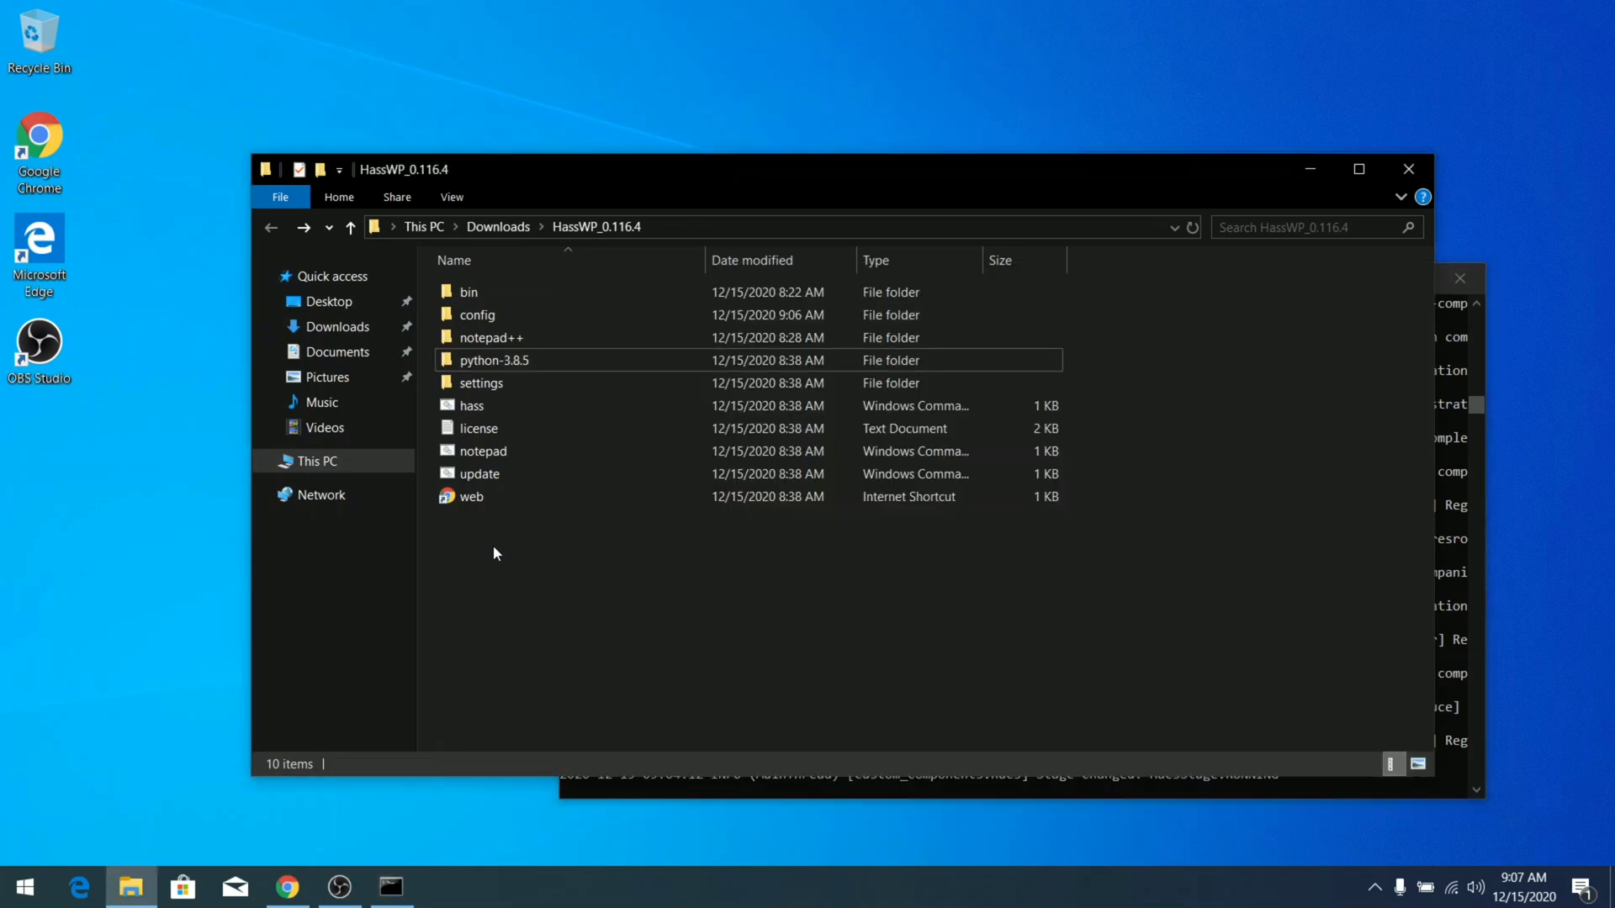
{"action": "left_click", "coordinate": [472, 409]}
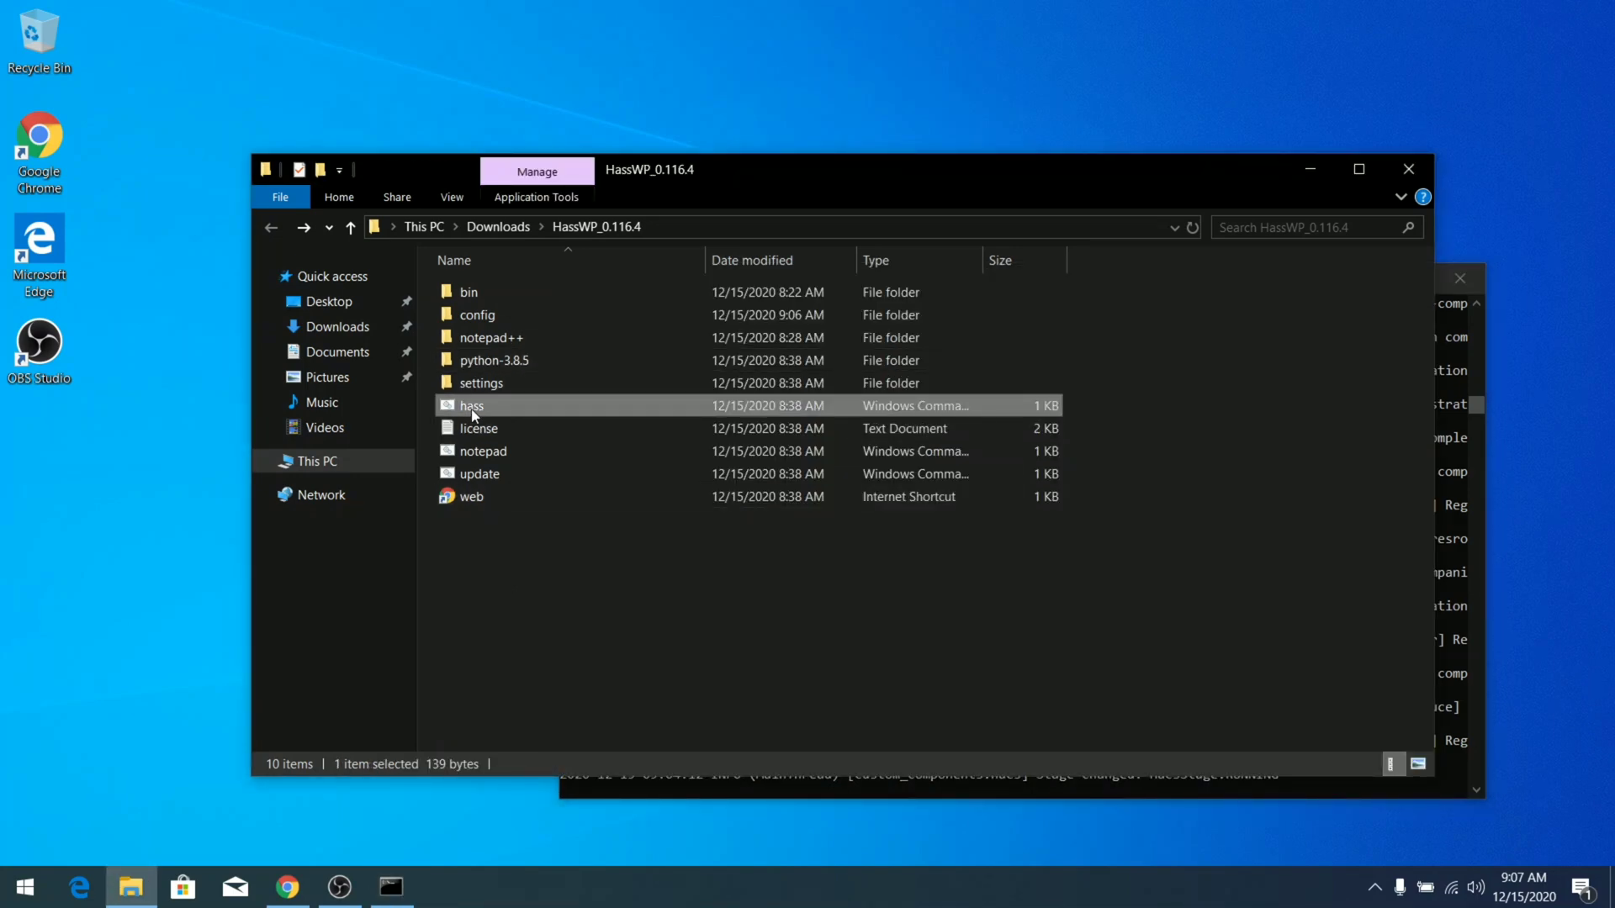
{"action": "double_click", "coordinate": [473, 410]}
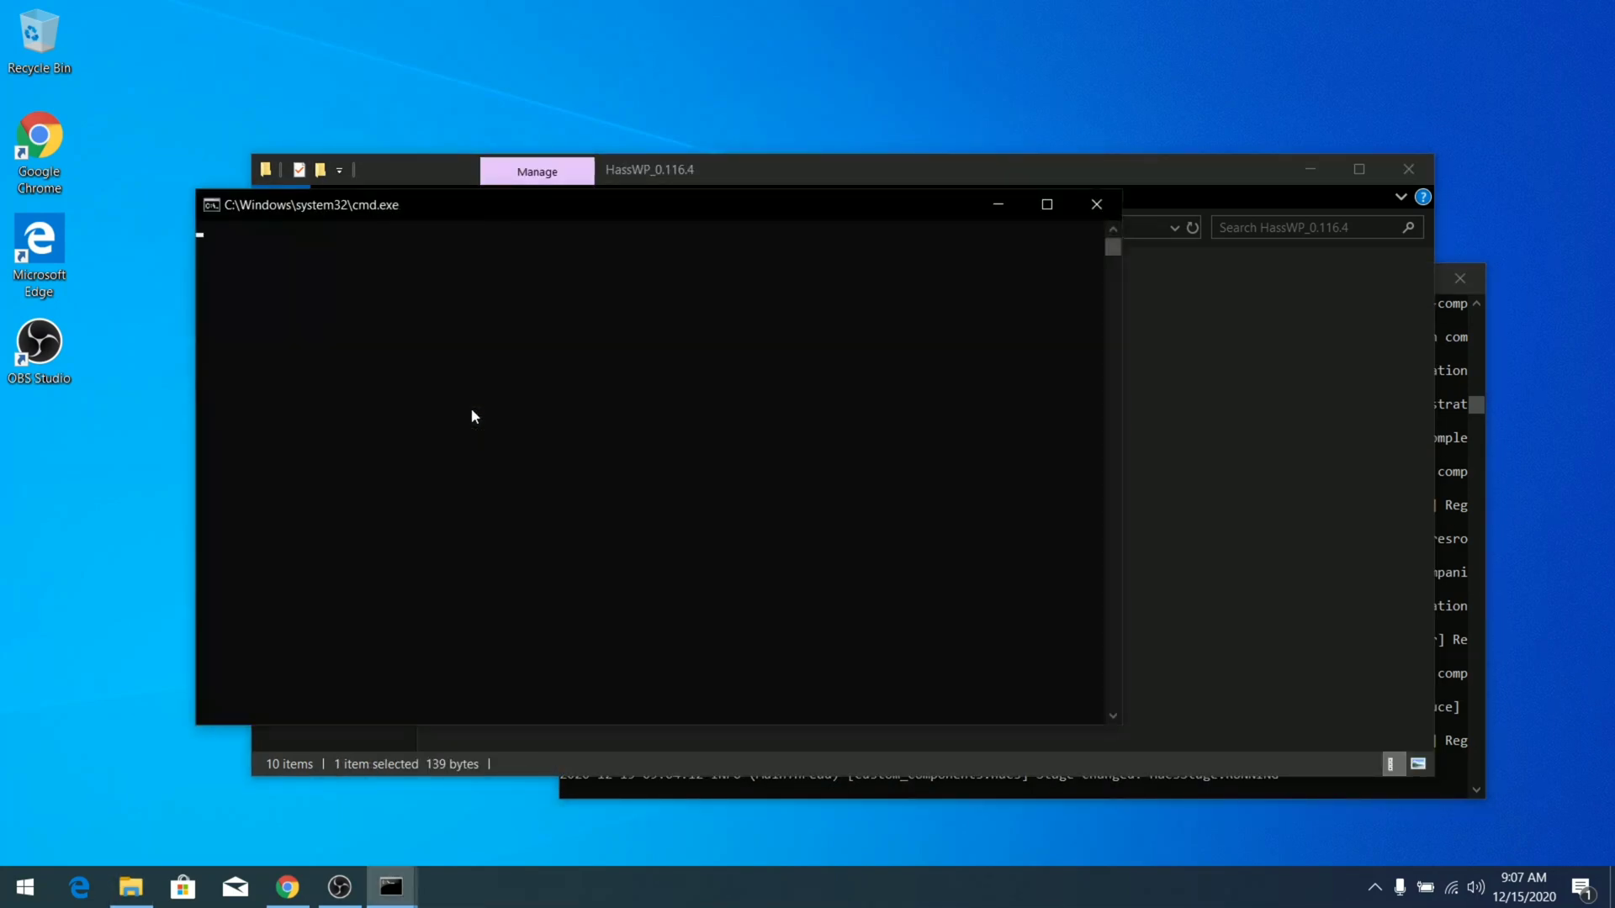
{"action": "left_click", "coordinate": [1095, 204]}
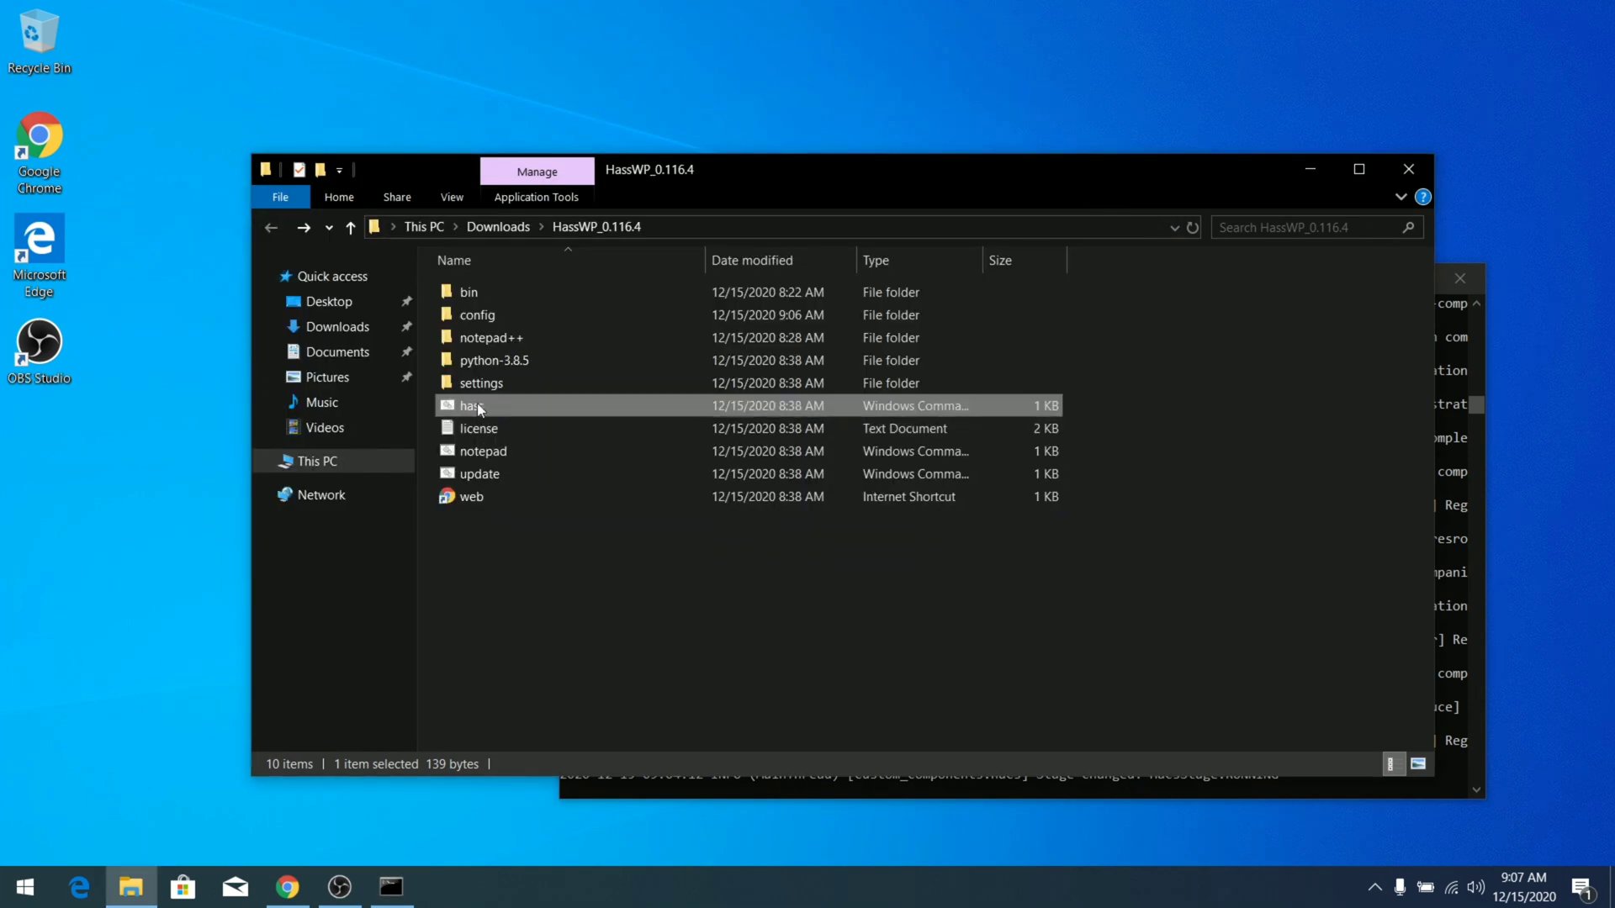
- Create 'hass - Shortcut' from the hass script in HassWP_0.116.4 and select it
{"action": "left_click", "coordinate": [552, 599]}
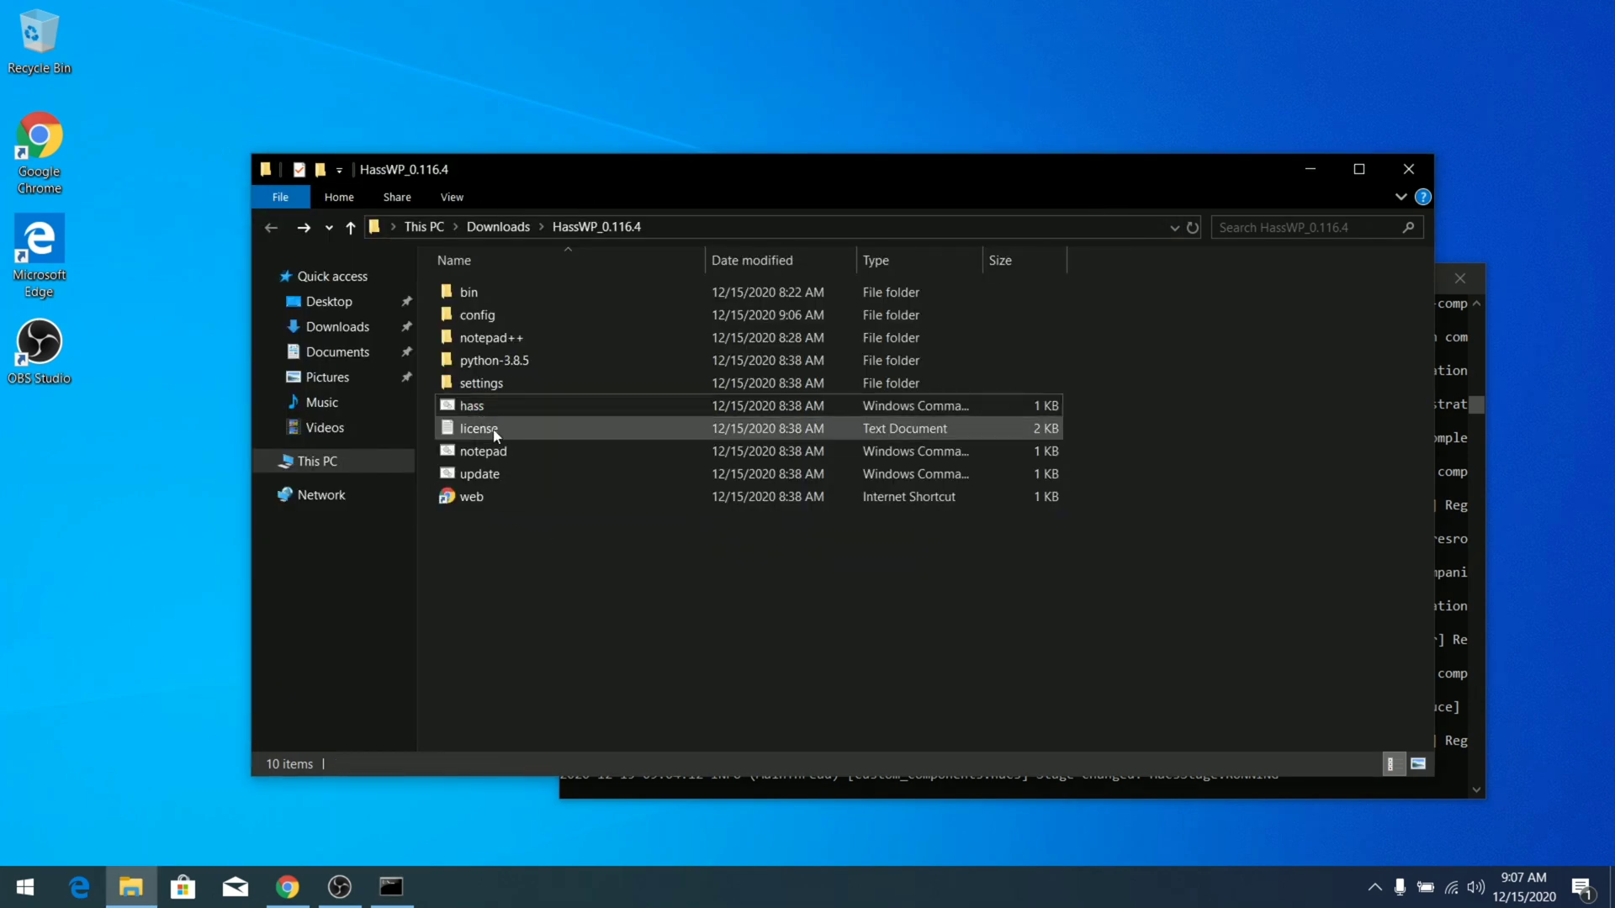
{"action": "left_click", "coordinate": [473, 407]}
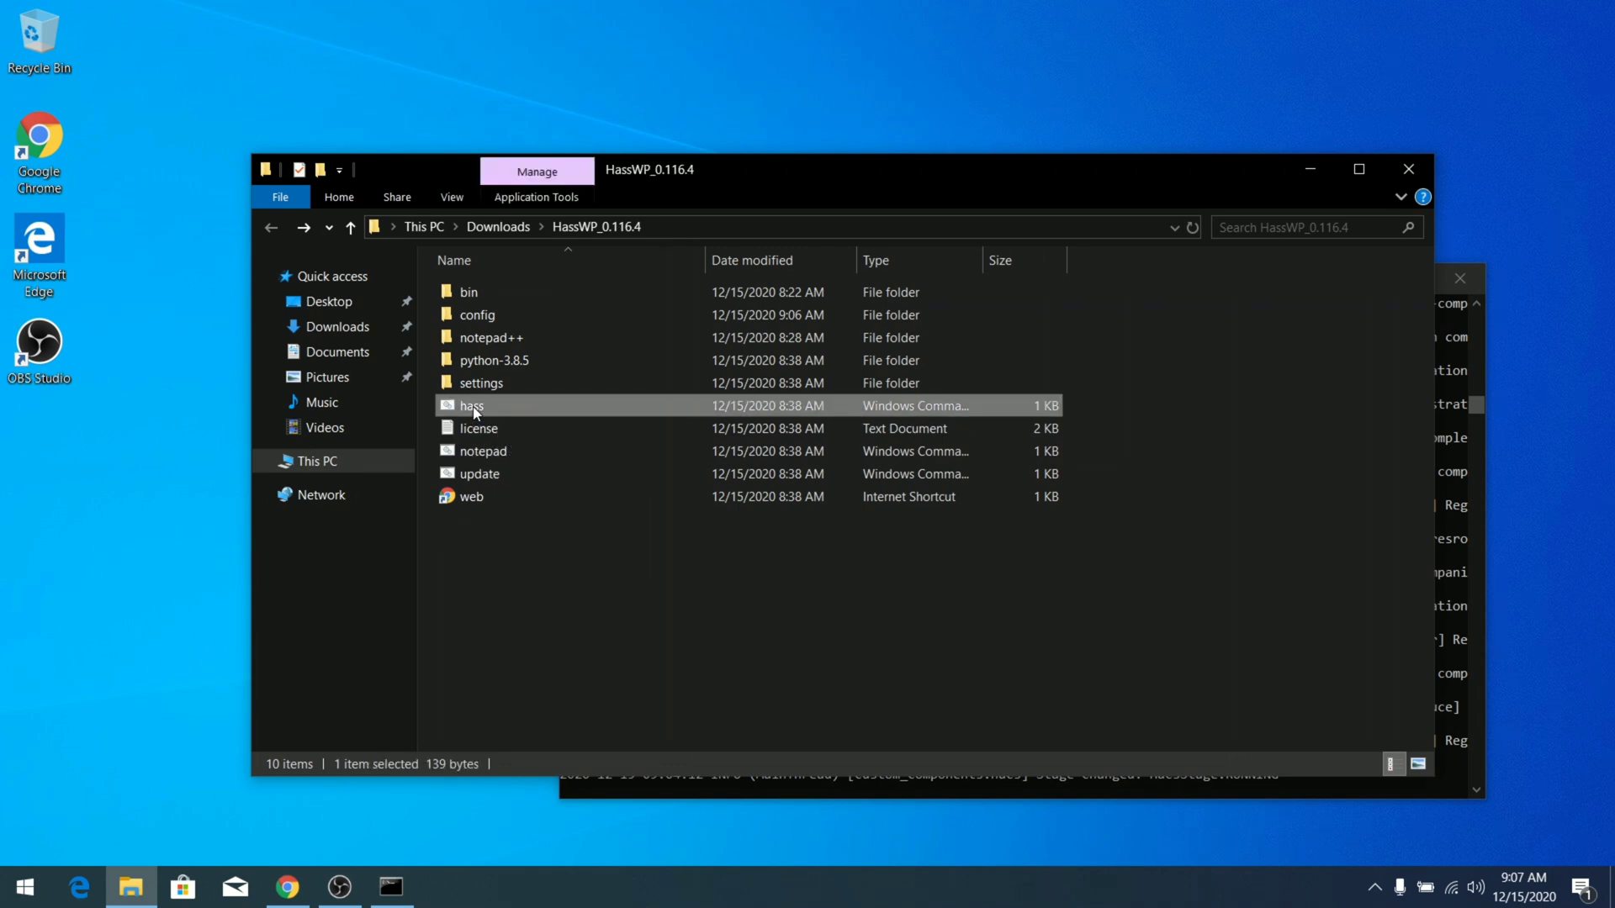
{"action": "left_click", "coordinate": [1460, 278]}
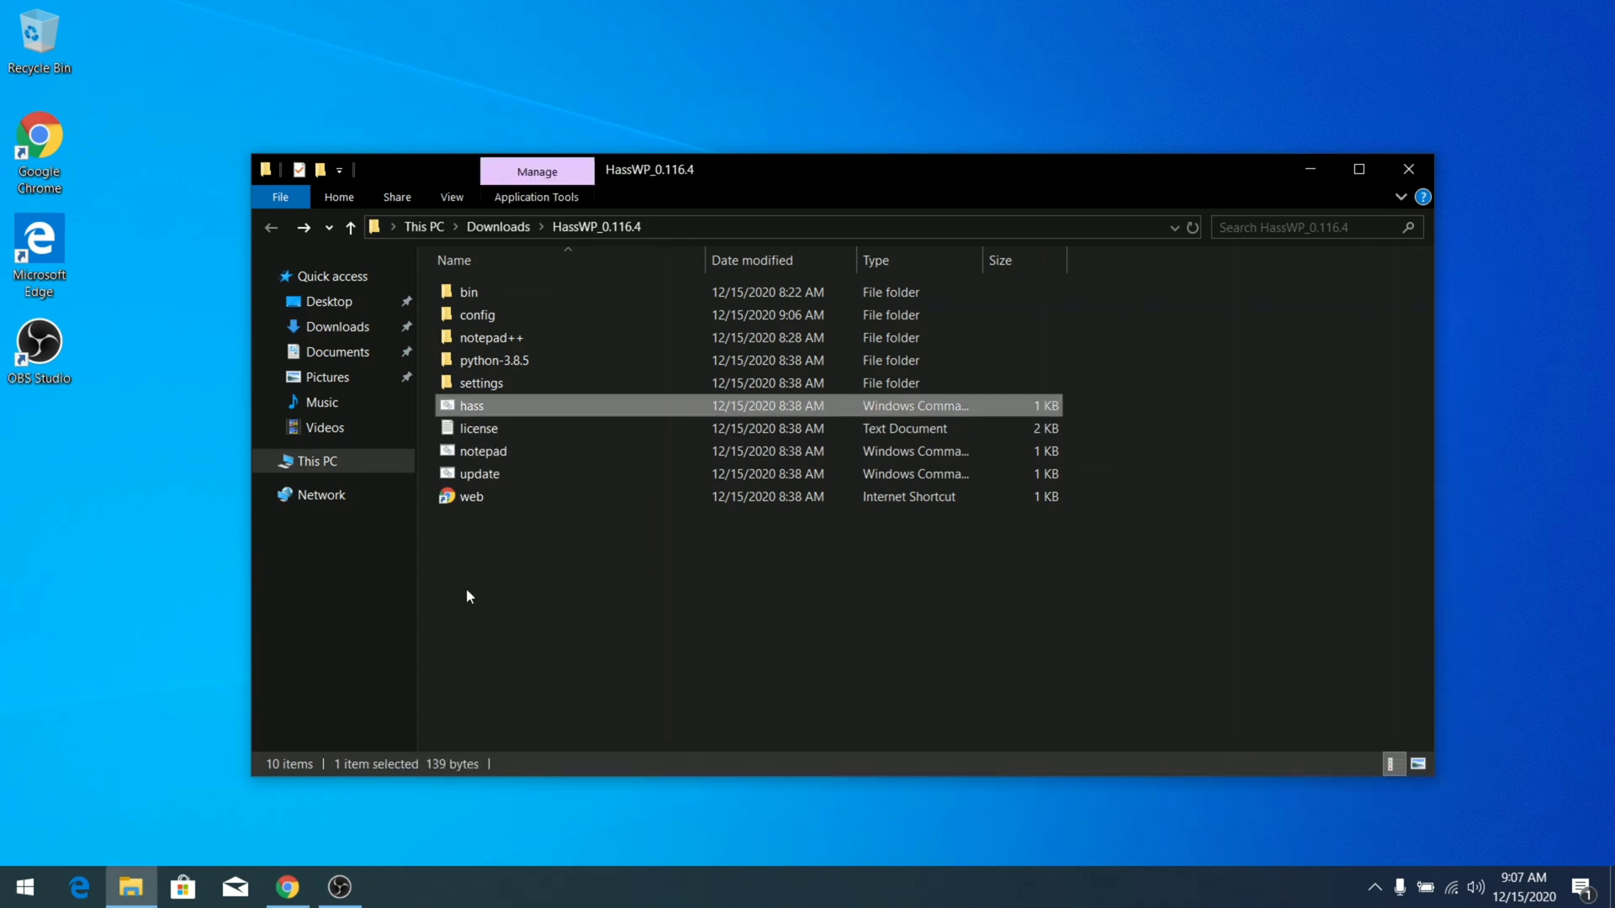
{"action": "key", "text": "shift+F10"}
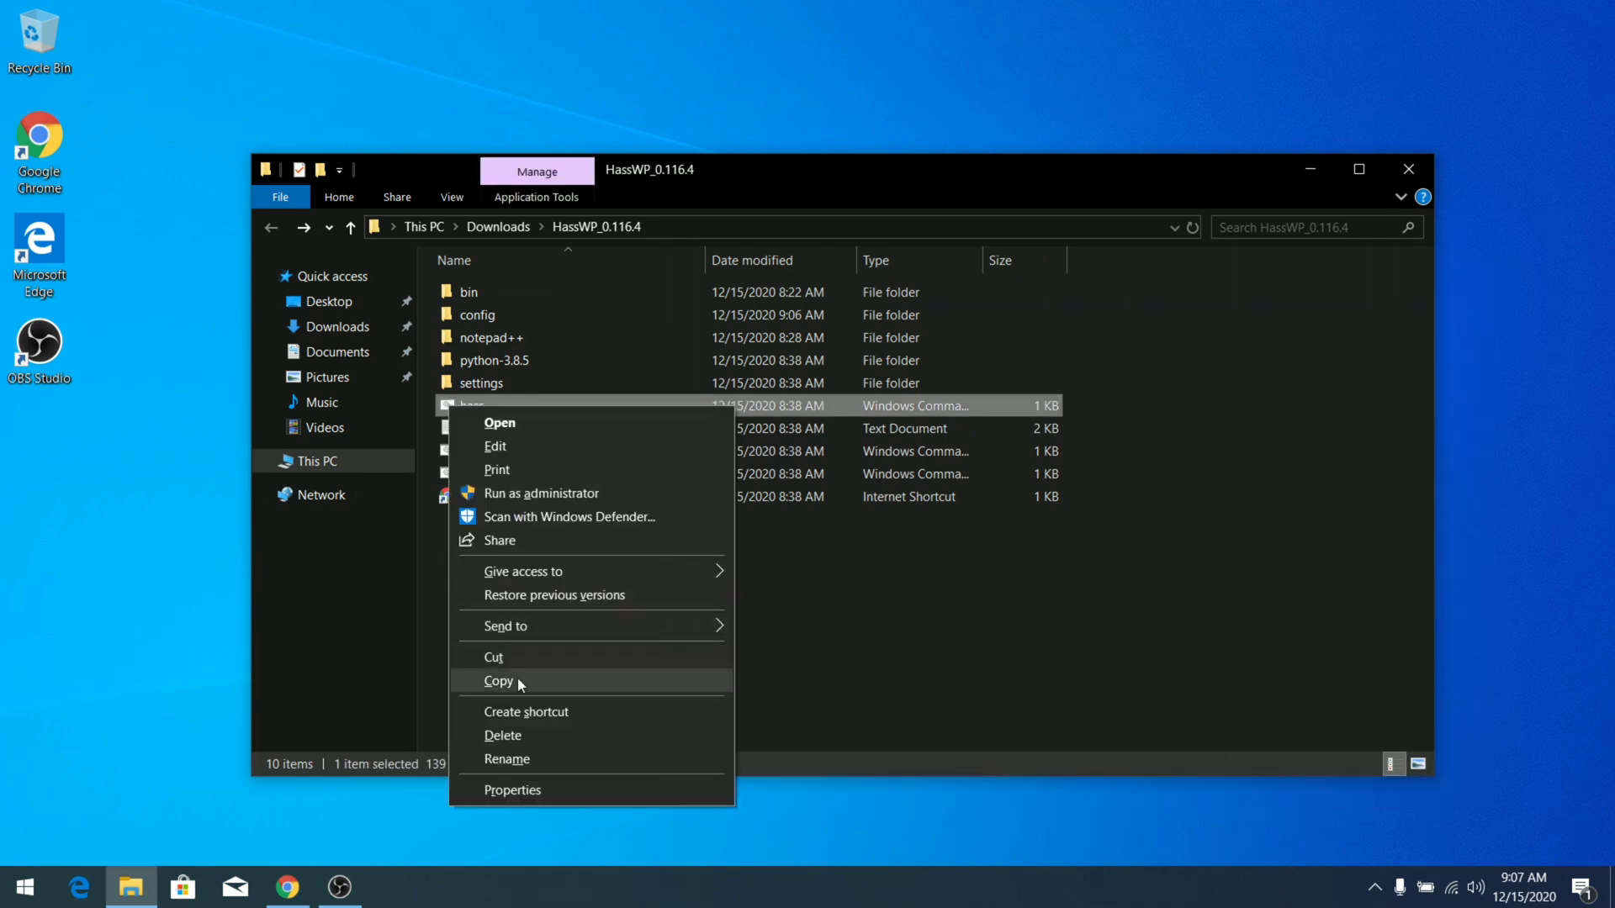
{"action": "left_click", "coordinate": [539, 714]}
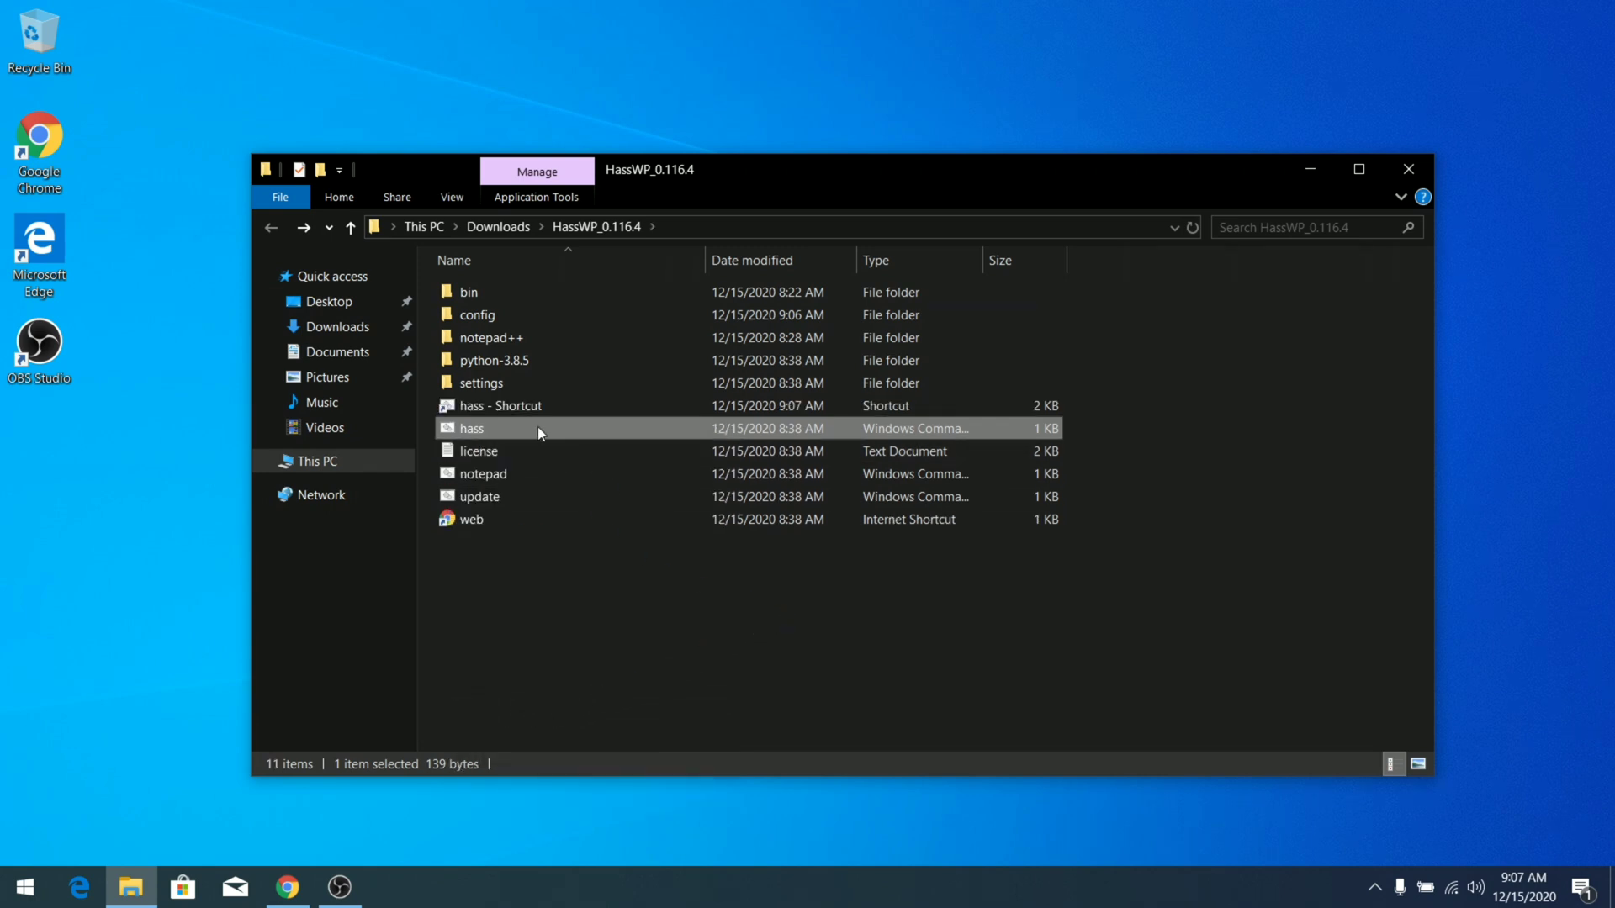
{"action": "left_click", "coordinate": [518, 405]}
- Open C:\ProgramData\Microsoft\Windows\Start Menu\Programs\StartUp in File Explorer
{"action": "key", "text": "alt+Tab"}
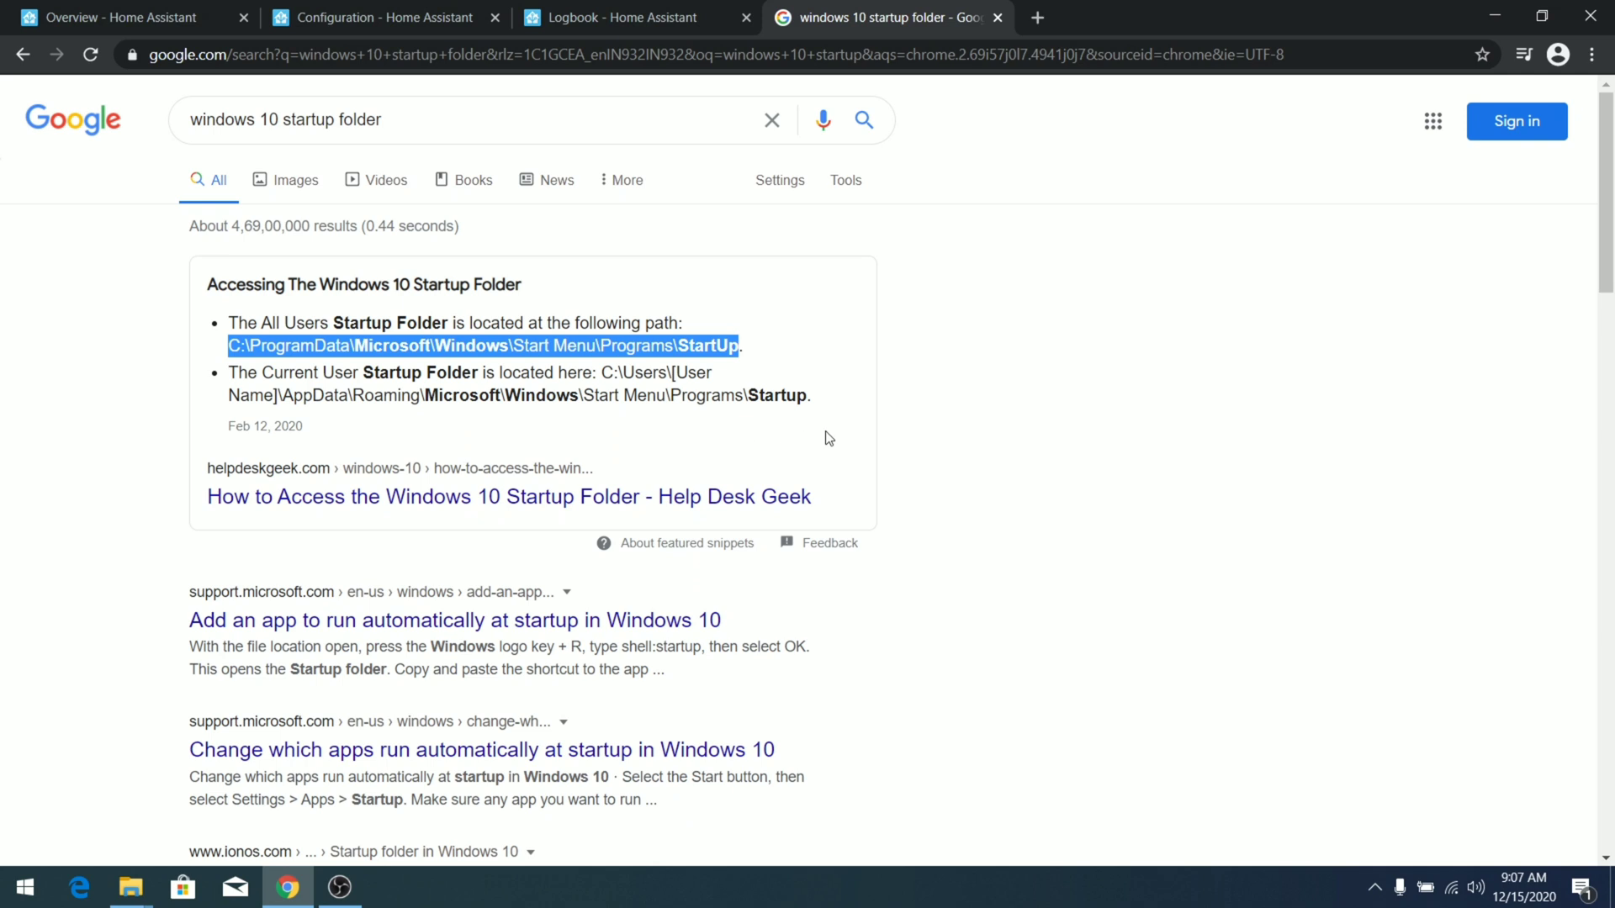
{"action": "left_click", "coordinate": [1502, 12]}
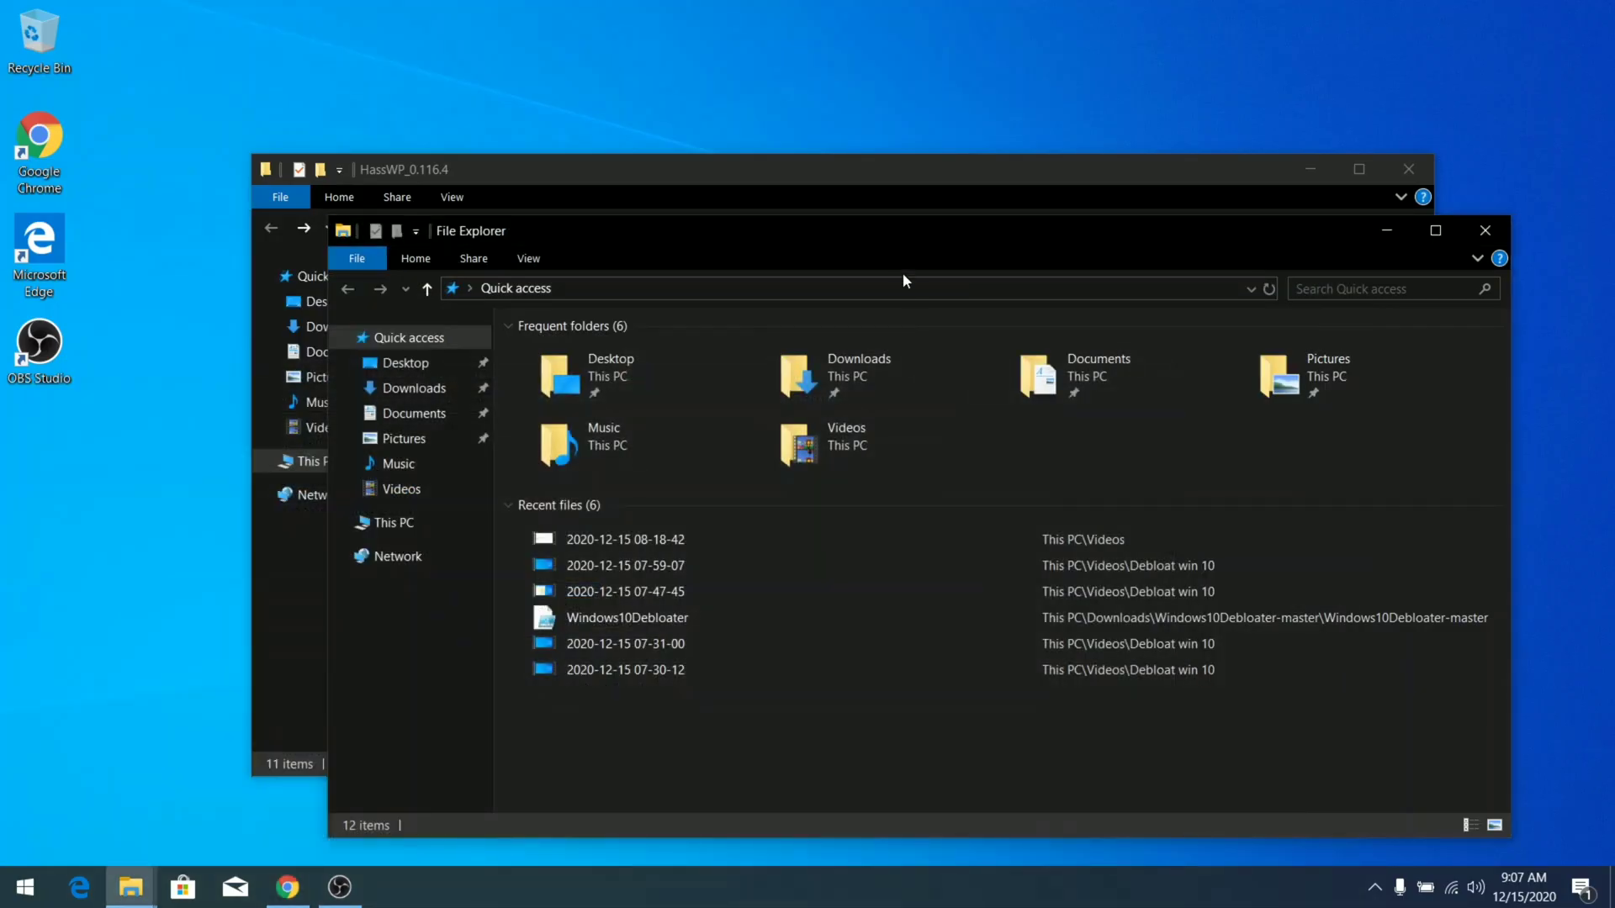
{"action": "type", "text": "C:\\ProgramData\\Microsoft\\Windows\\Start Menu\\Programs\\StartUp"}
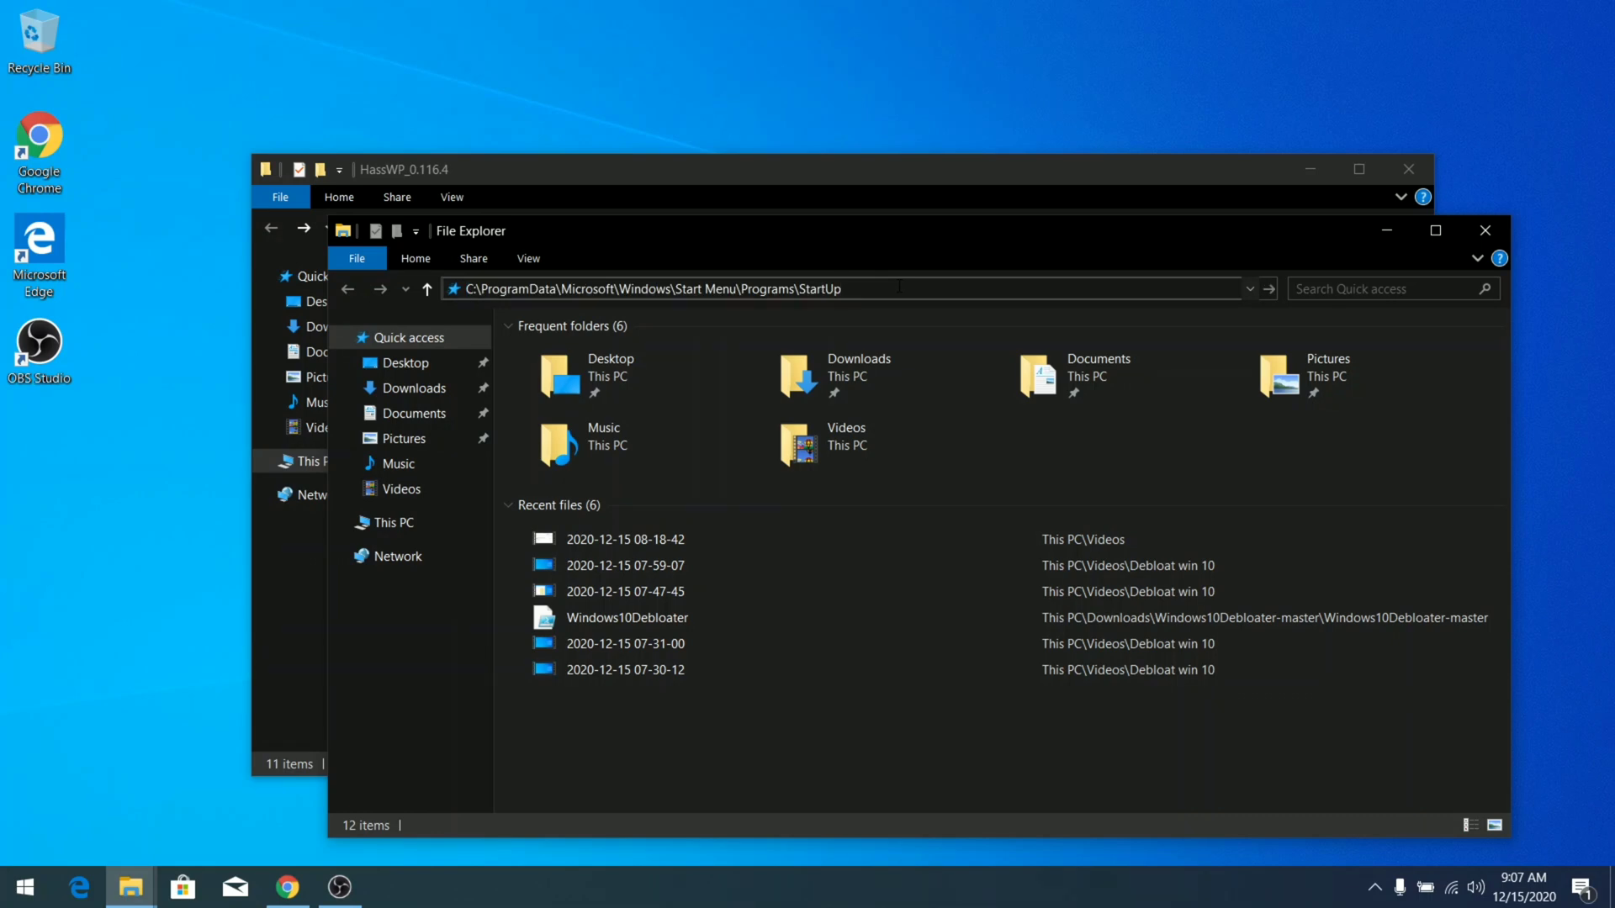
{"action": "key", "text": "Return"}
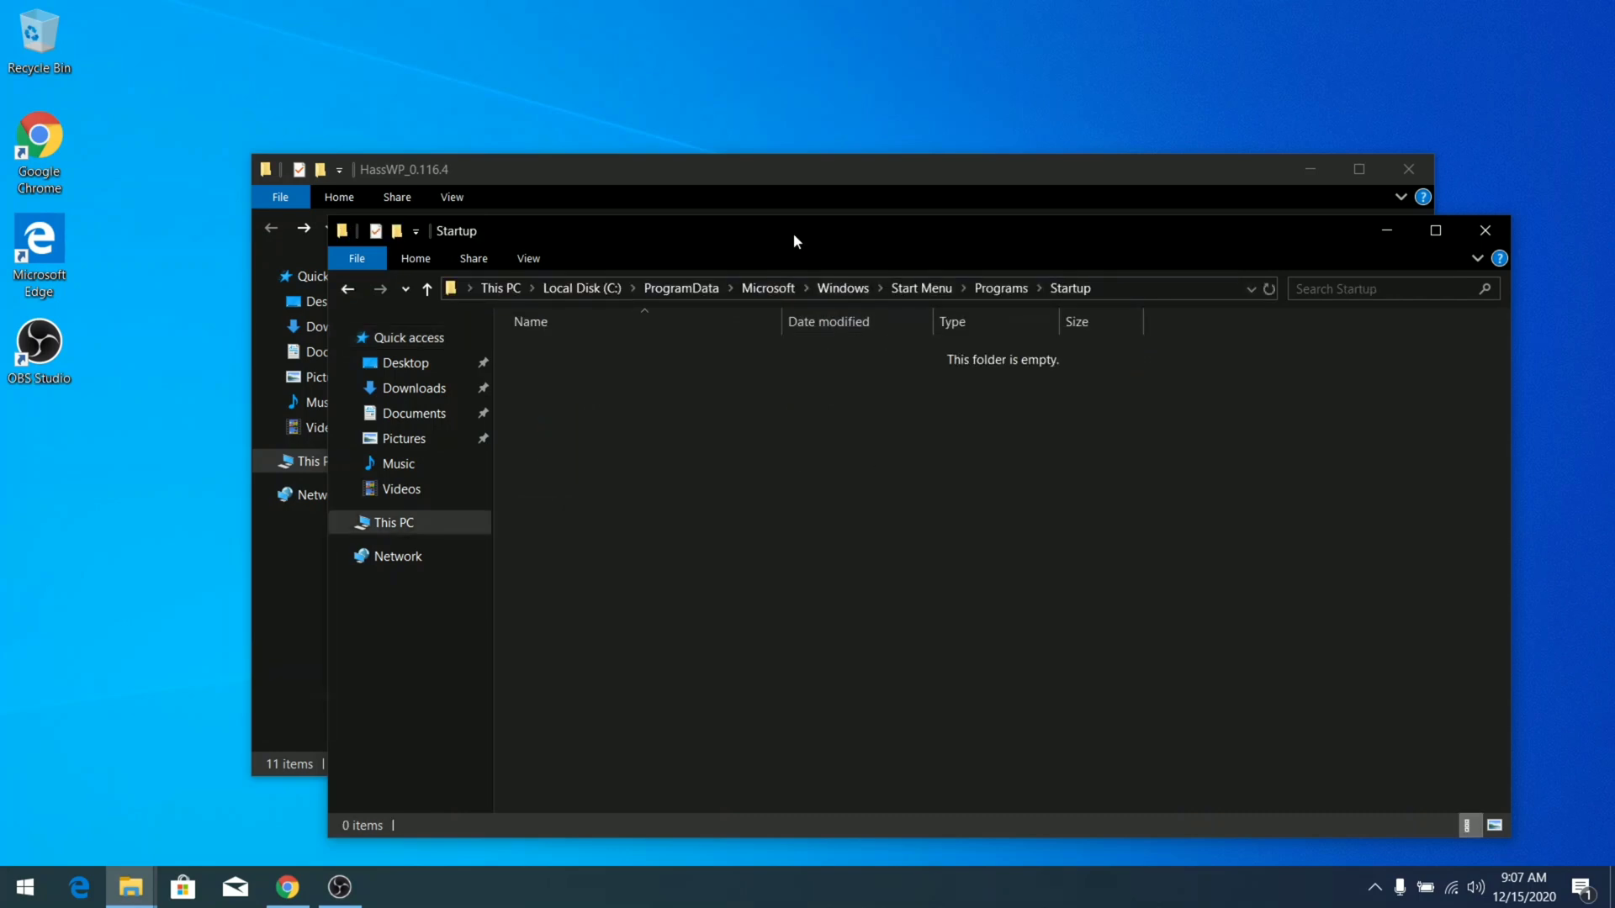
- Drag the hass shortcut into the StartUp folder, granting administrator permission for the move
{"action": "left_click_drag", "start_coordinate": [794, 242], "coordinate": [695, 487]}
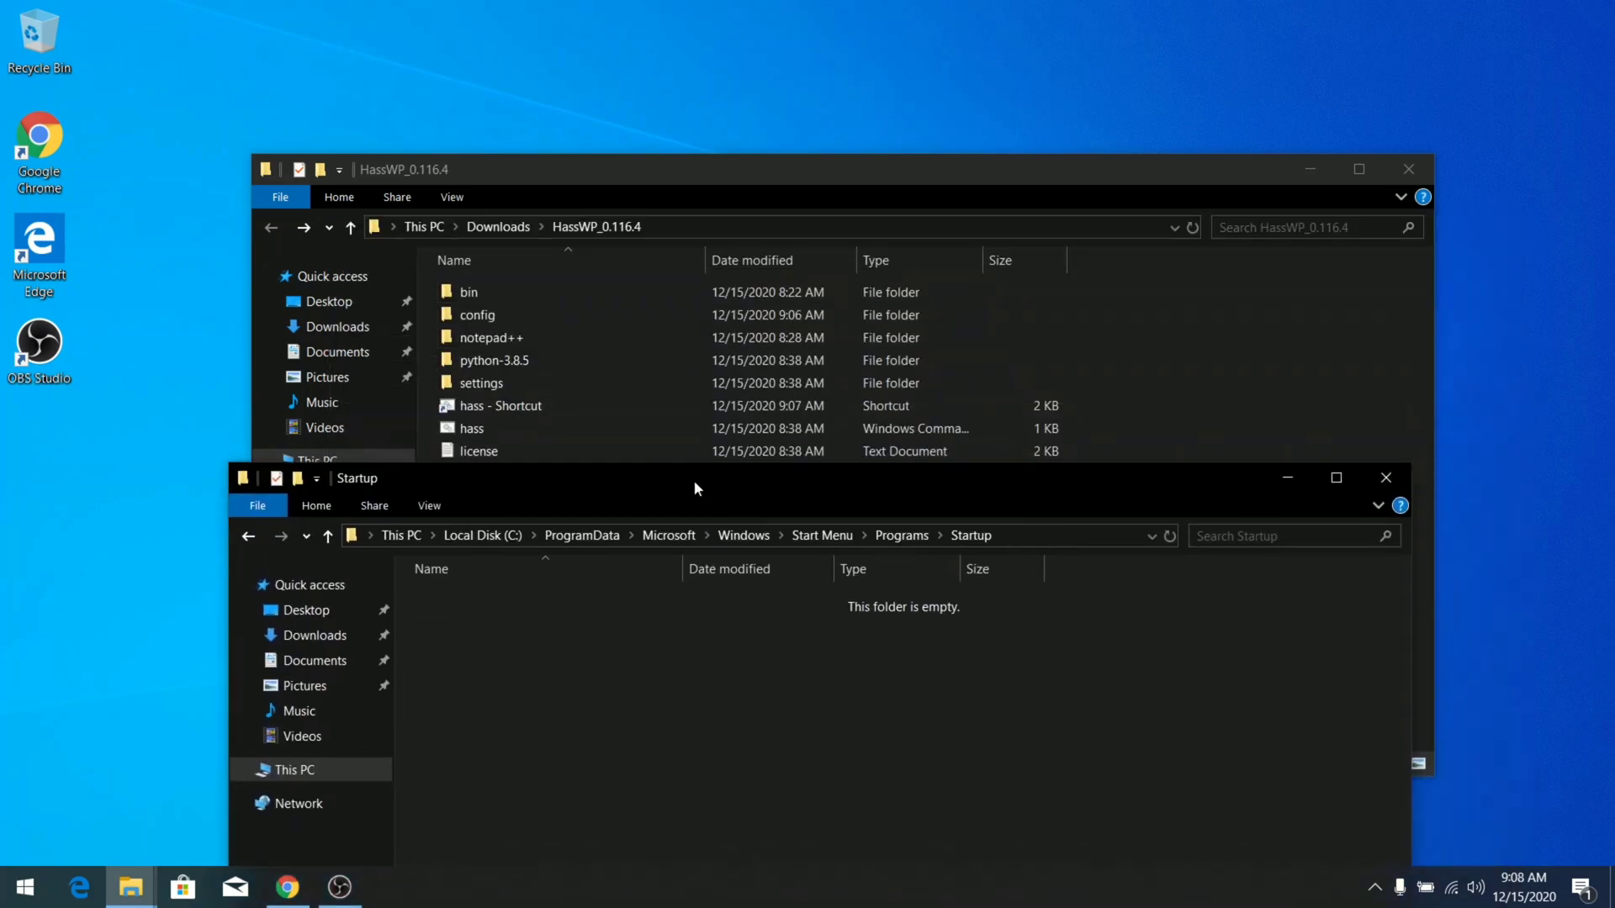
{"action": "left_click", "coordinate": [516, 411]}
{"action": "left_click", "coordinate": [595, 815]}
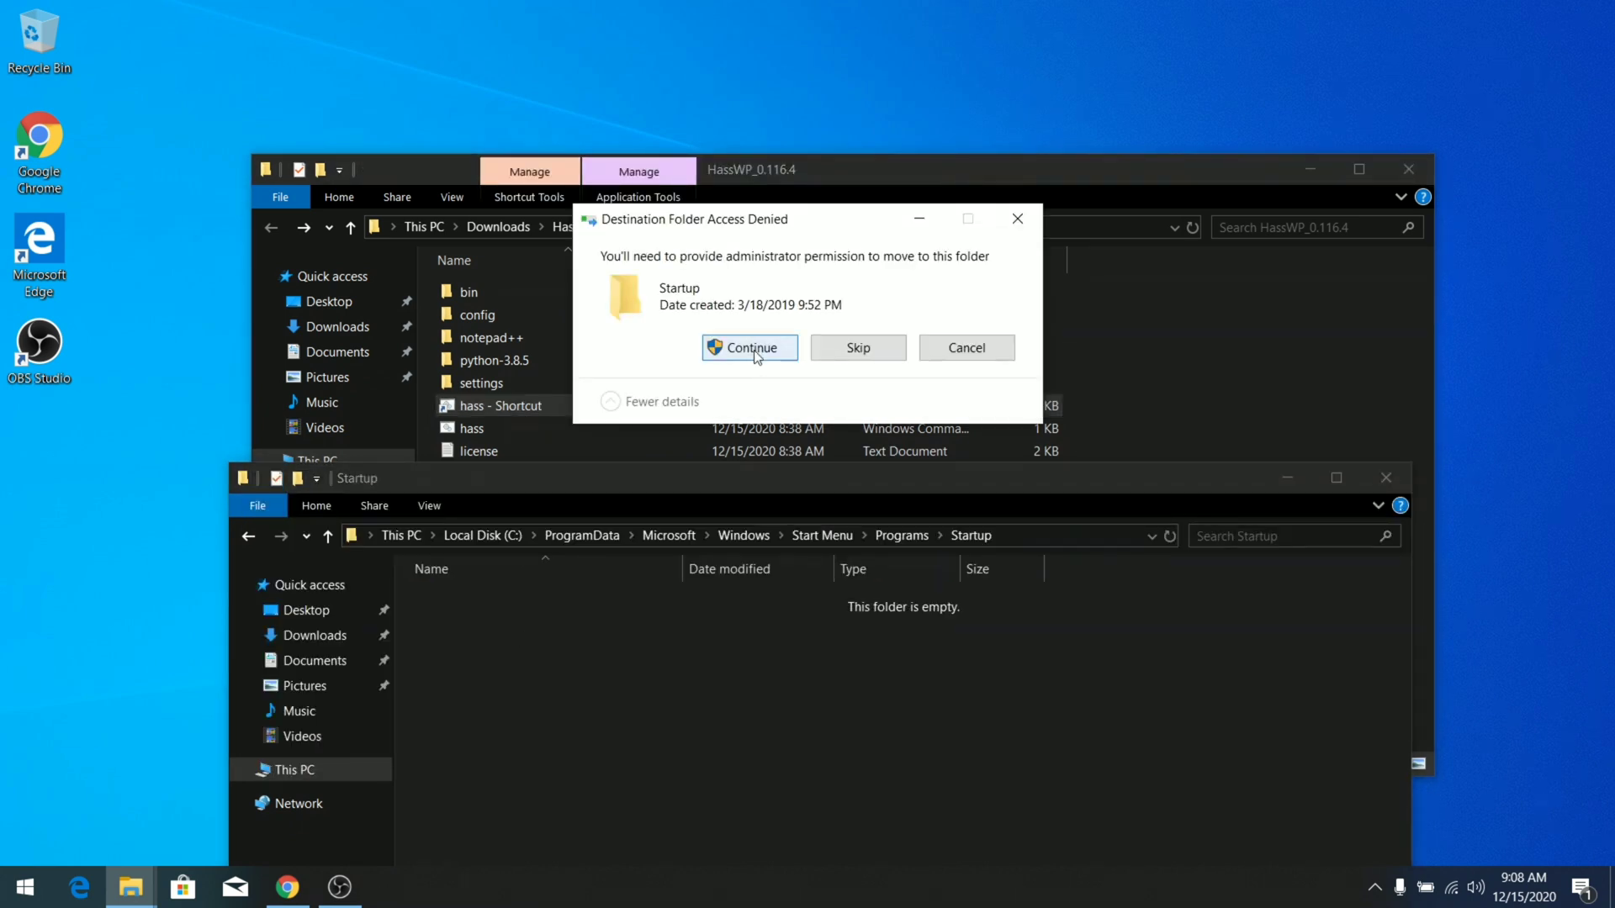
{"action": "left_click", "coordinate": [753, 348]}
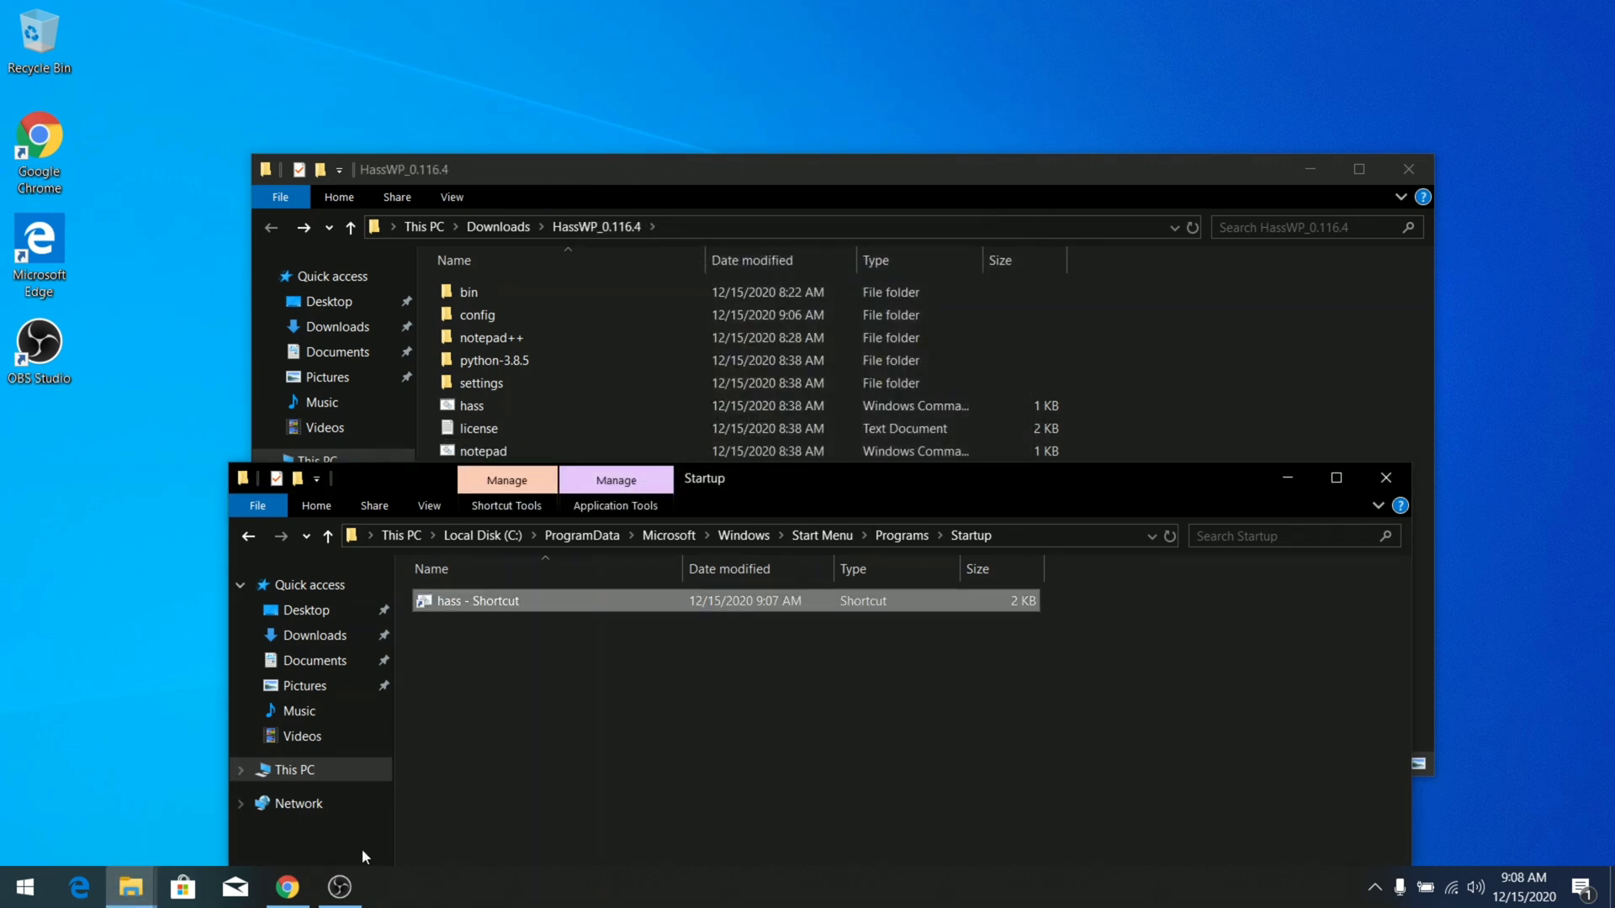
{"action": "left_click", "coordinate": [551, 765]}
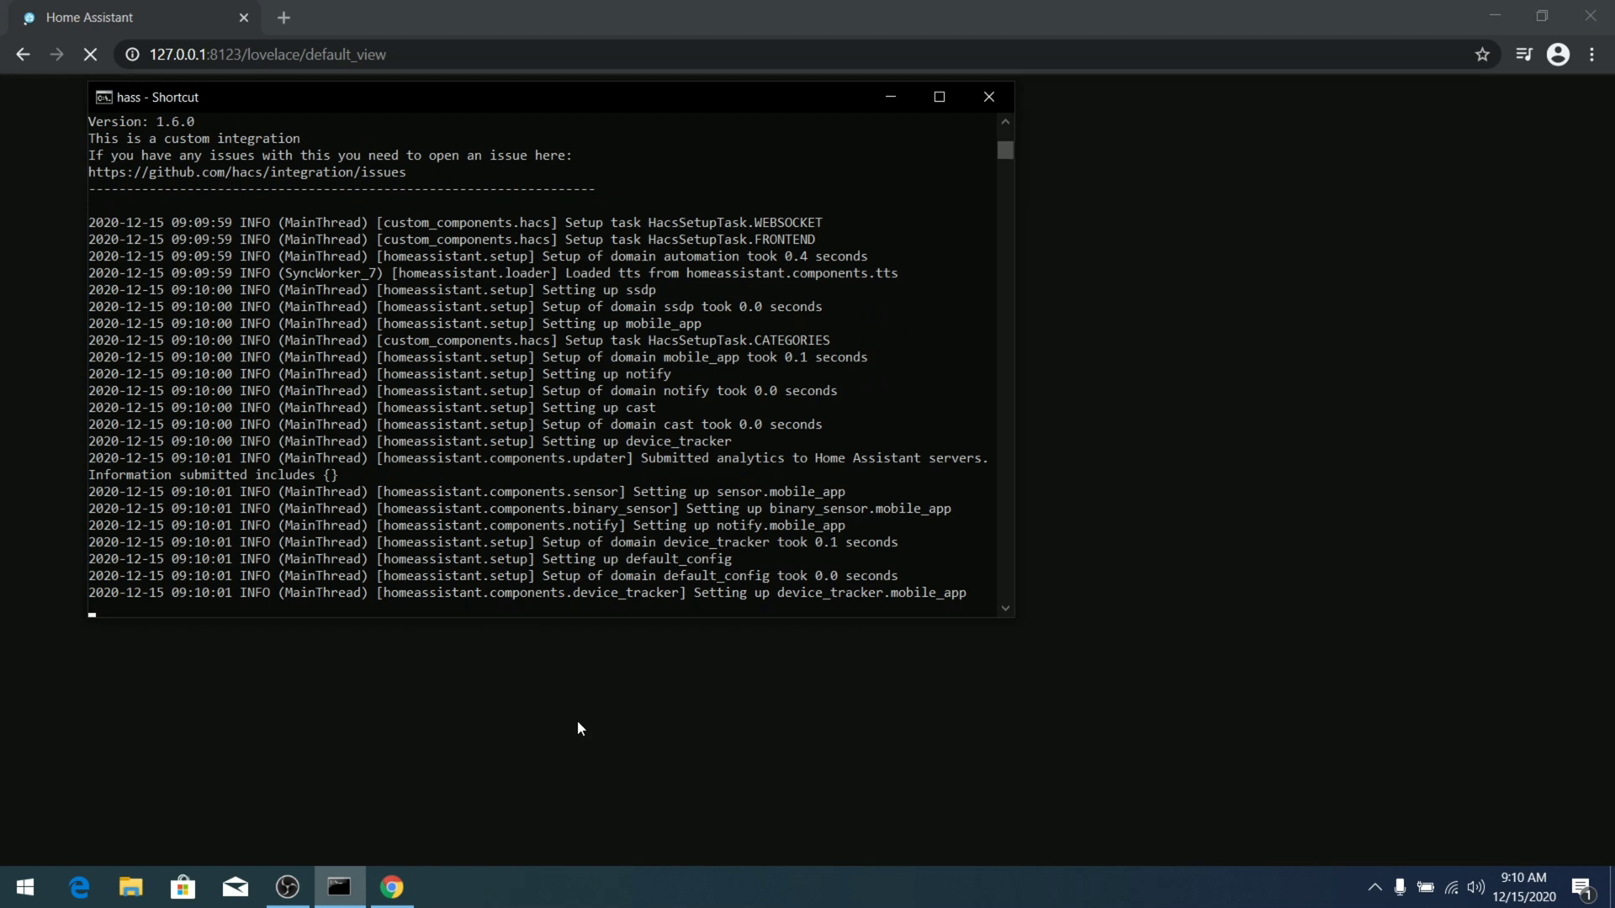
- Close the extra Chrome tab, view the Overview dashboard, and check the hass - Shortcut console
{"action": "left_click", "coordinate": [577, 727]}
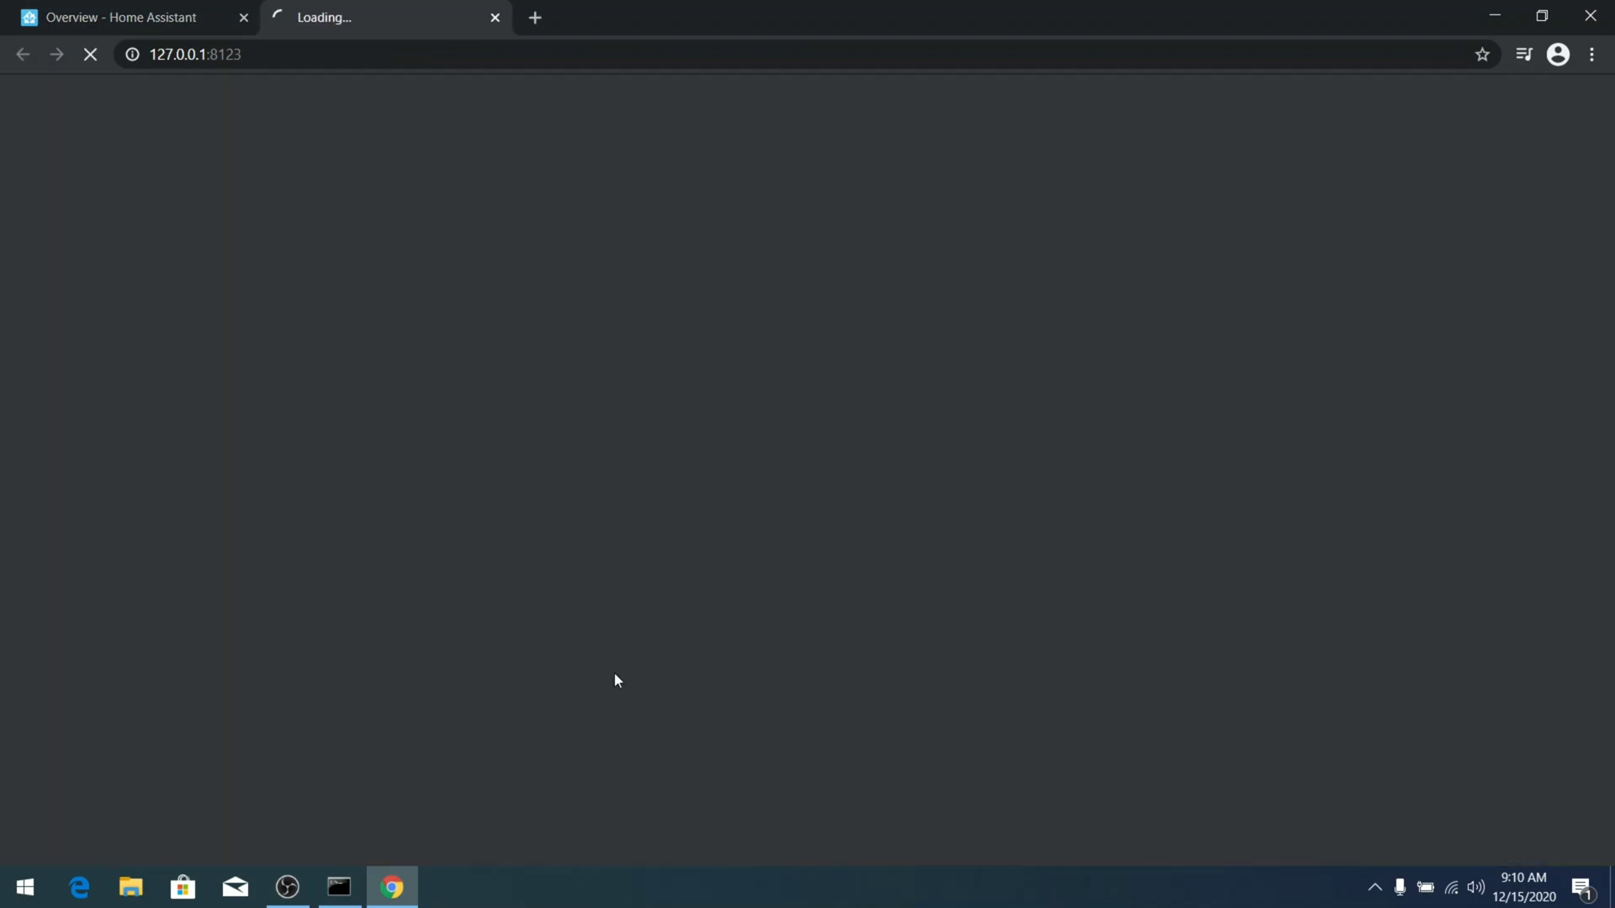
{"action": "key", "text": "ctrl+w"}
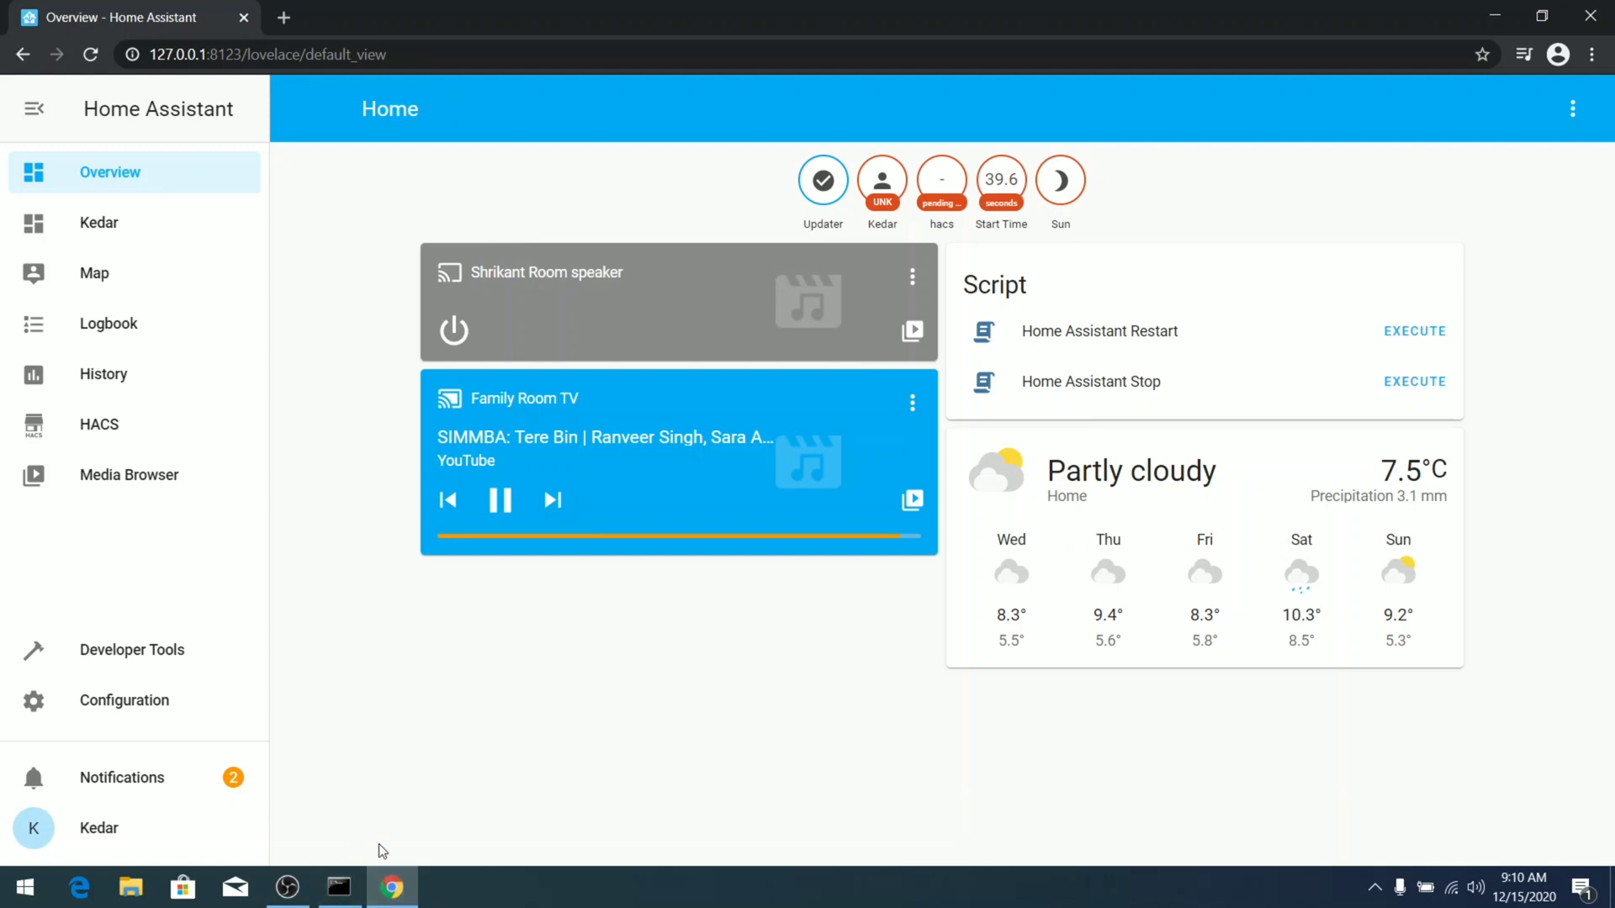
{"action": "left_click", "coordinate": [339, 887]}
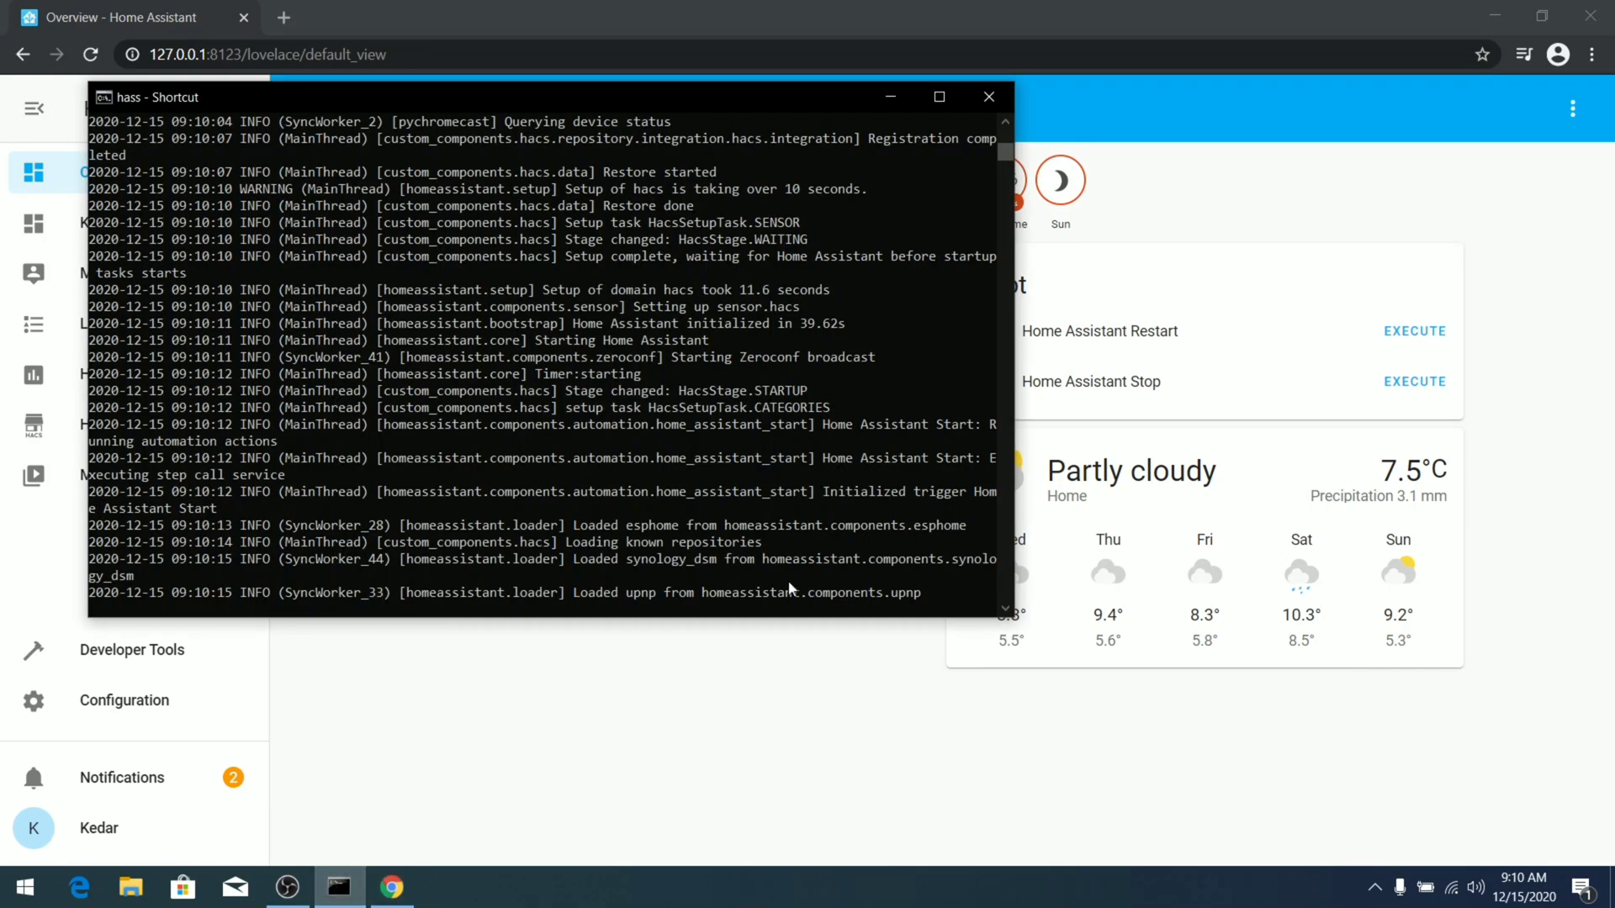